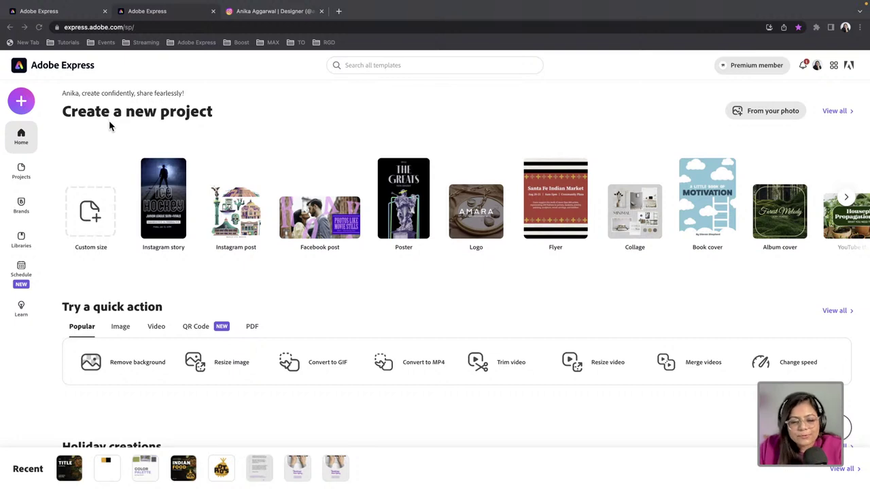
# Start a new logo project and browse its logo template categories
pyautogui.click(60, 124)
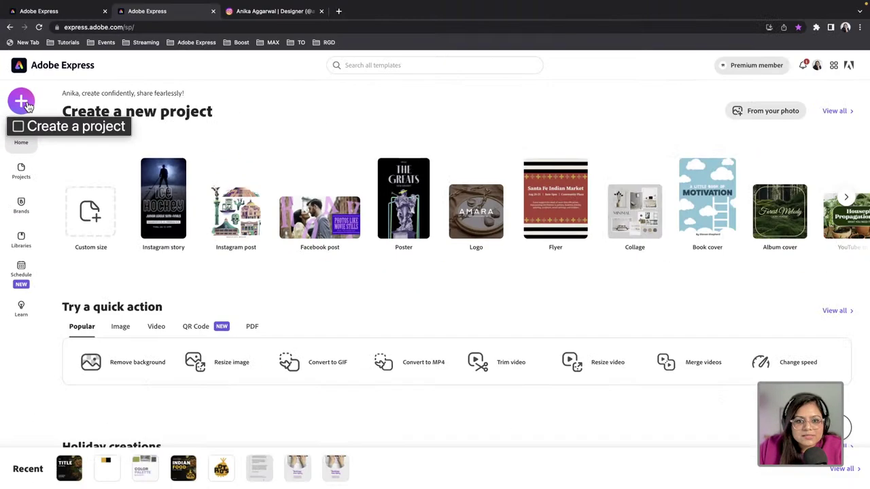
pyautogui.click(22, 102)
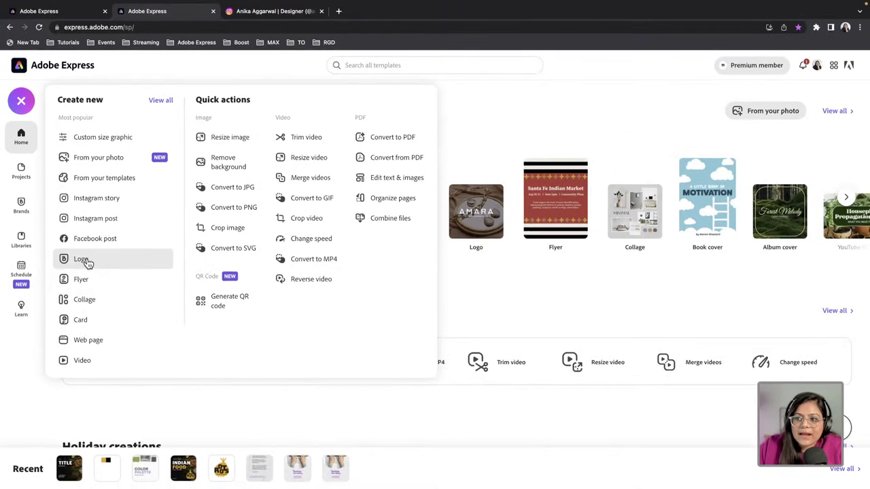
pyautogui.click(88, 262)
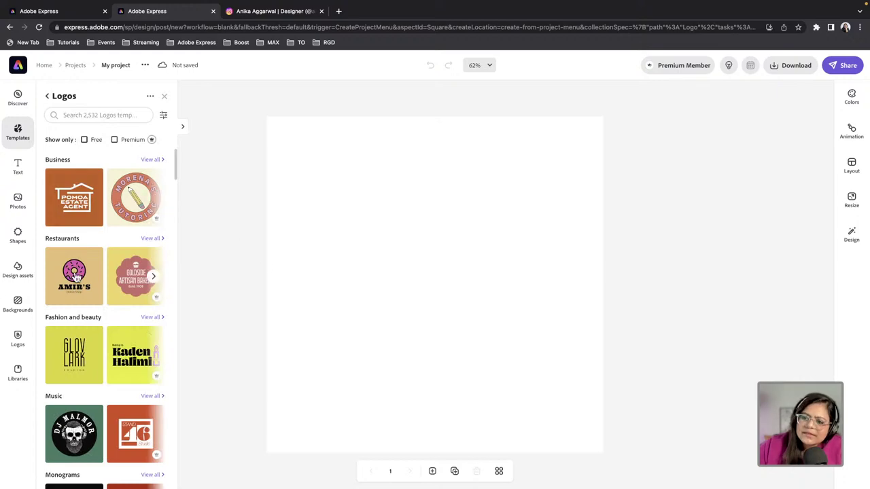
pyautogui.scroll(-3, 109, 455)
pyautogui.scroll(-5, 106, 450)
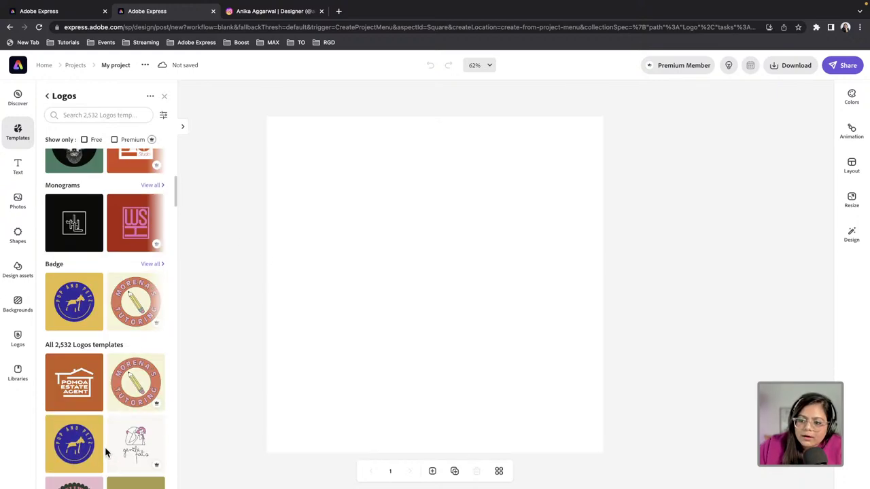
pyautogui.scroll(10, 108, 312)
pyautogui.click(110, 120)
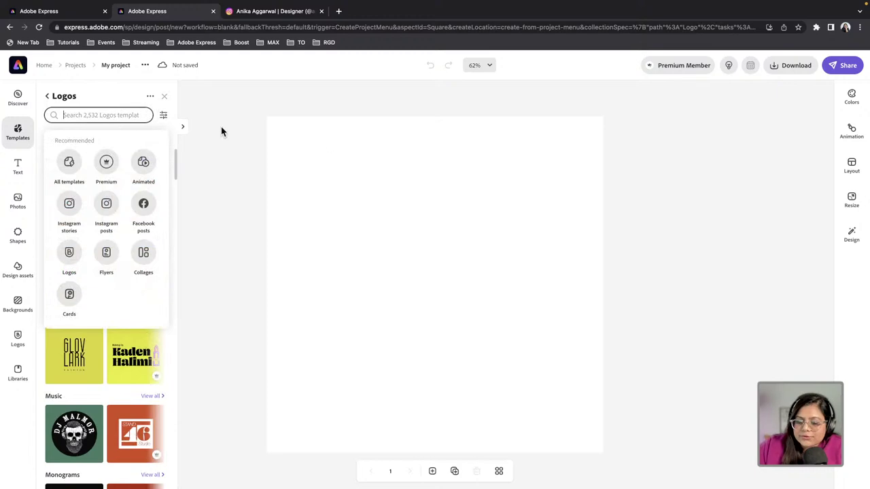
# Switch to the AdobeLive_Carousel_RootsCopy notes in TextEdit and tile them beside the browser in split view
pyautogui.moveTo(491, 476)
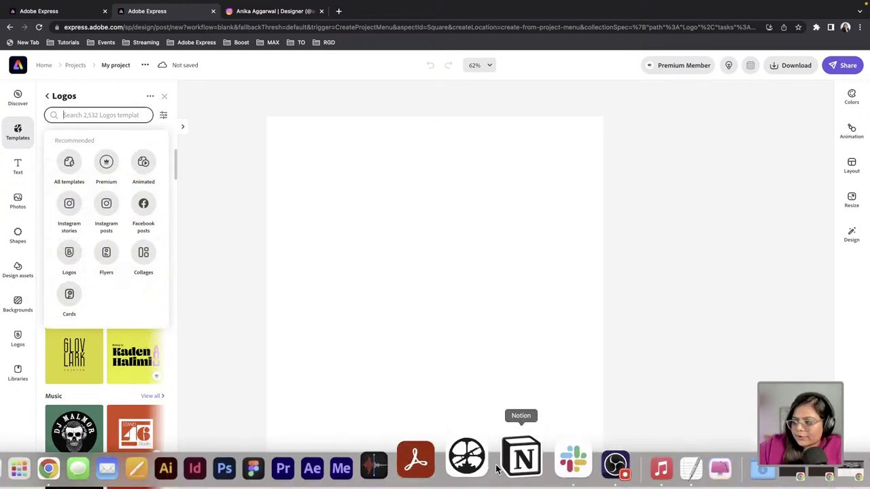
pyautogui.click(630, 470)
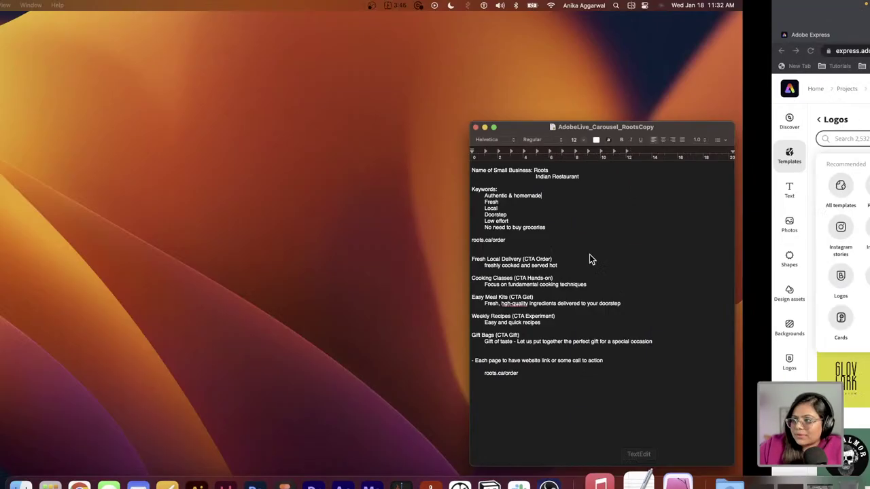
pyautogui.moveTo(654, 132); pyautogui.dragTo(370, 77)
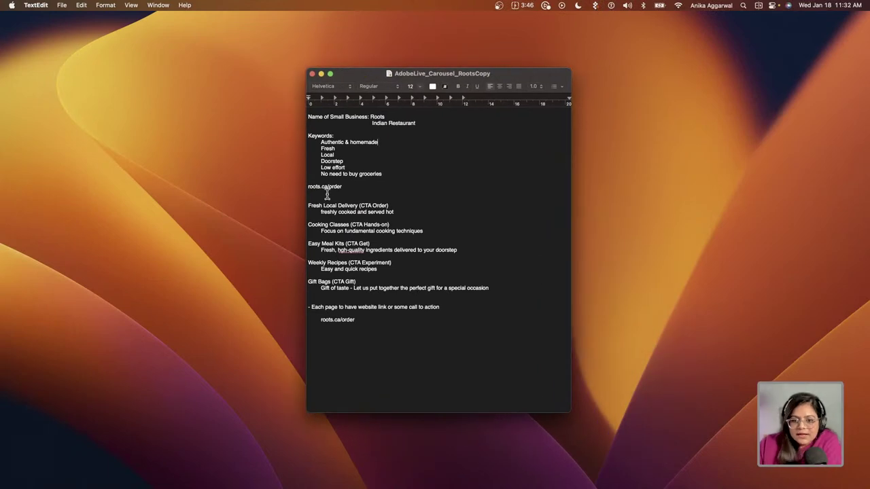
pyautogui.hotkey('ctrl', 'Up')
pyautogui.moveTo(472, 155); pyautogui.dragTo(435, 37)
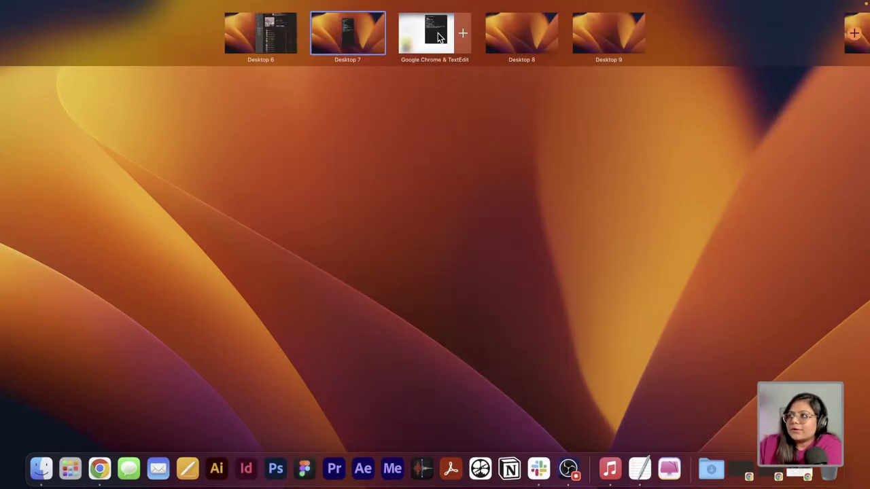
pyautogui.click(434, 33)
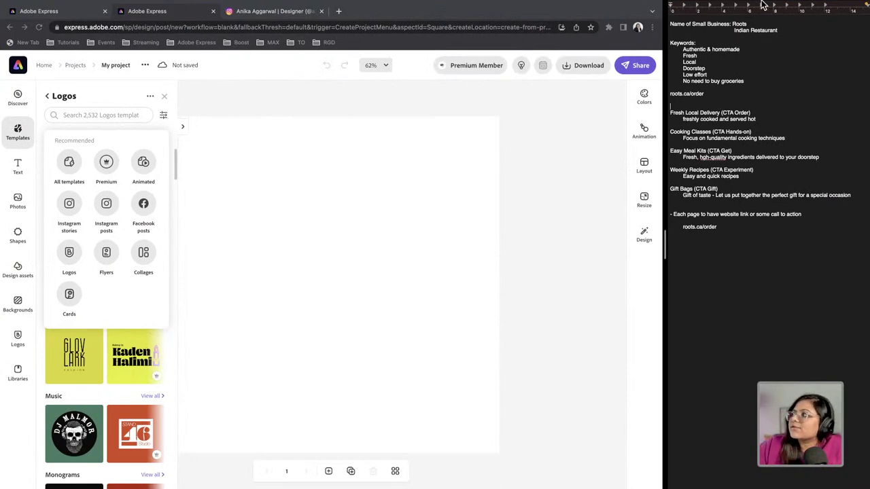
# Swap the two tiled windows, enlarge the notes text and review the services from Fresh Local Delivery to Gift Bags
pyautogui.moveTo(763, 5)
pyautogui.moveTo(762, 17); pyautogui.dragTo(96, 14)
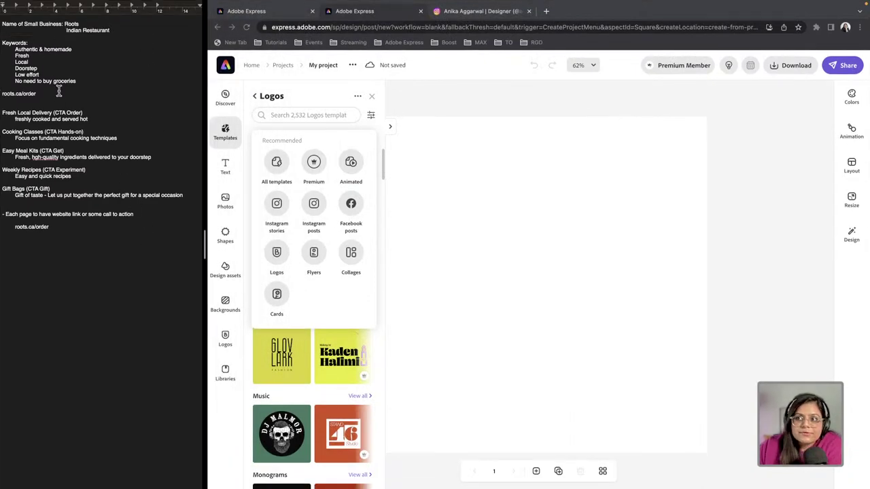
pyautogui.scroll(5, 60, 91)
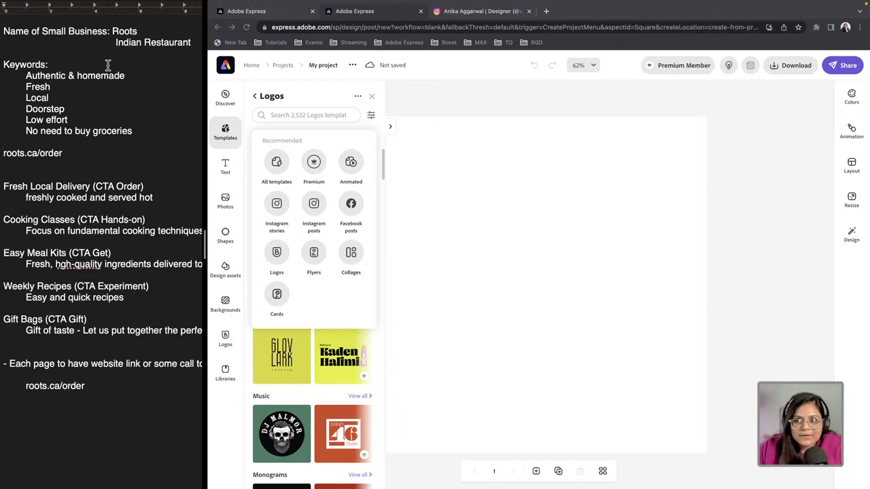
pyautogui.moveTo(35, 190); pyautogui.dragTo(118, 347)
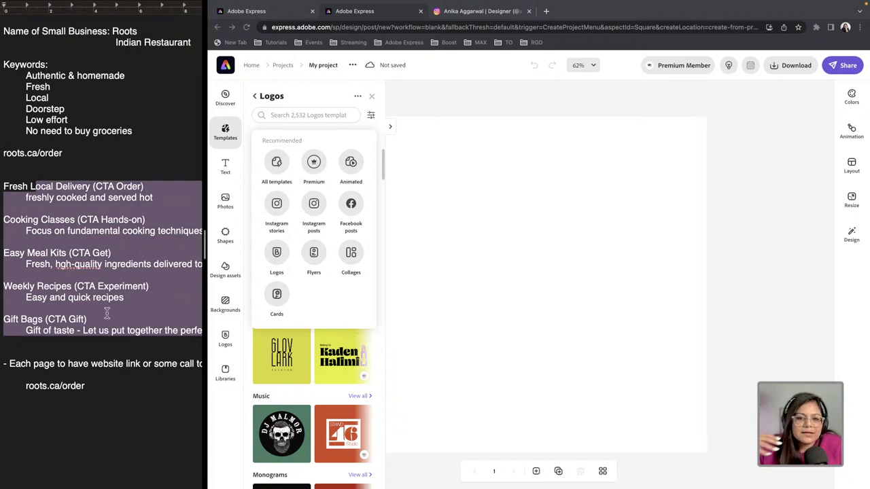
# Search the logo templates for "restaurant"
pyautogui.click(551, 210)
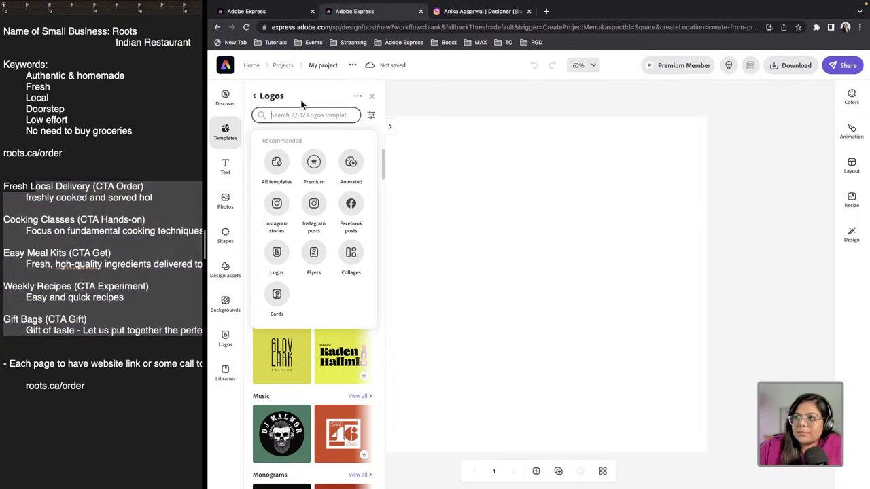
pyautogui.write('r')
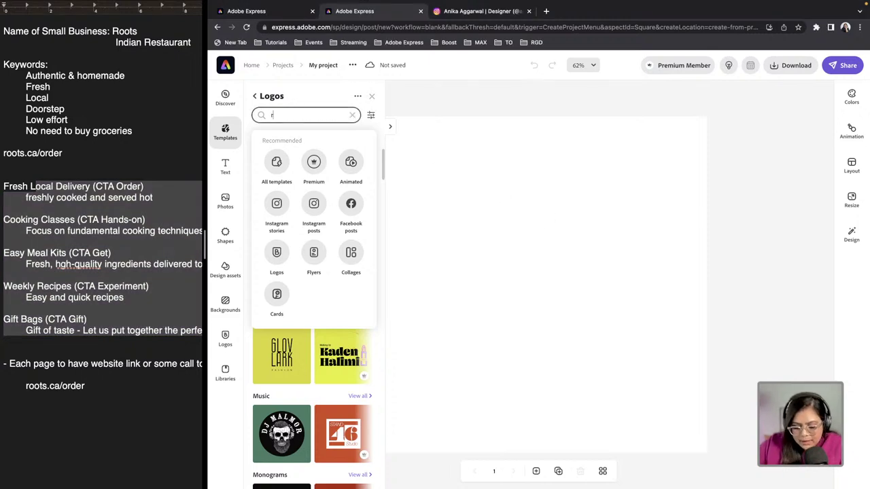
pyautogui.write('estaurant')
pyautogui.press('Return')
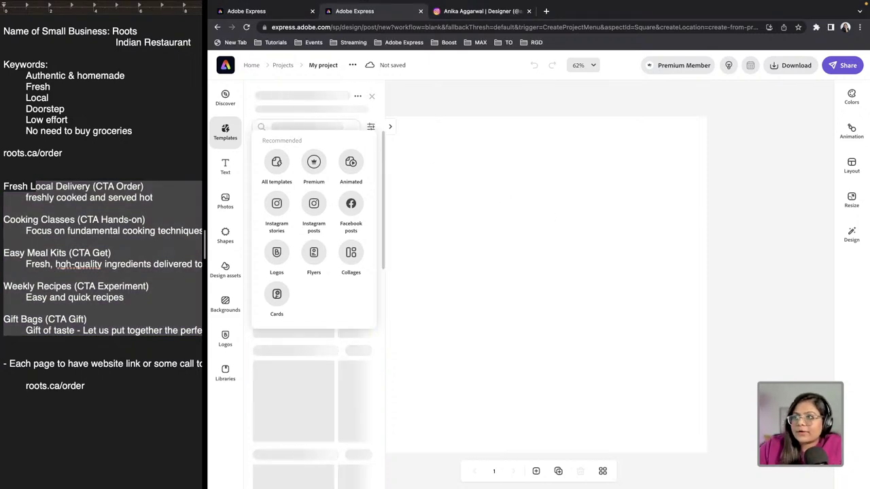
# Leave split view and return to the logo project in the full-screen browser window
pyautogui.moveTo(162, 3)
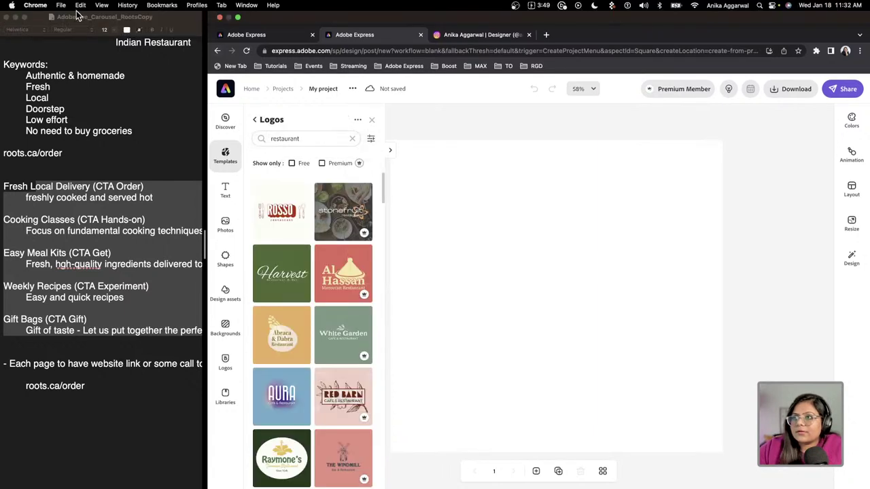
pyautogui.click(23, 18)
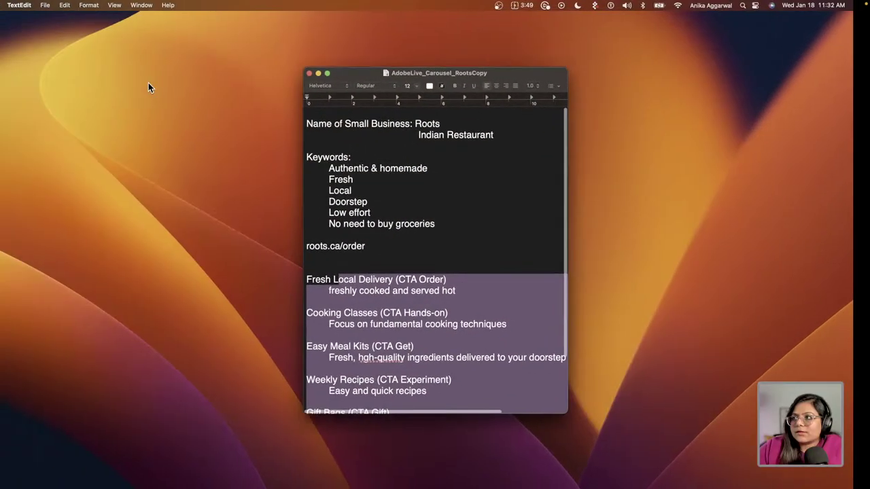
pyautogui.hotkey('ctrl', 'Right')
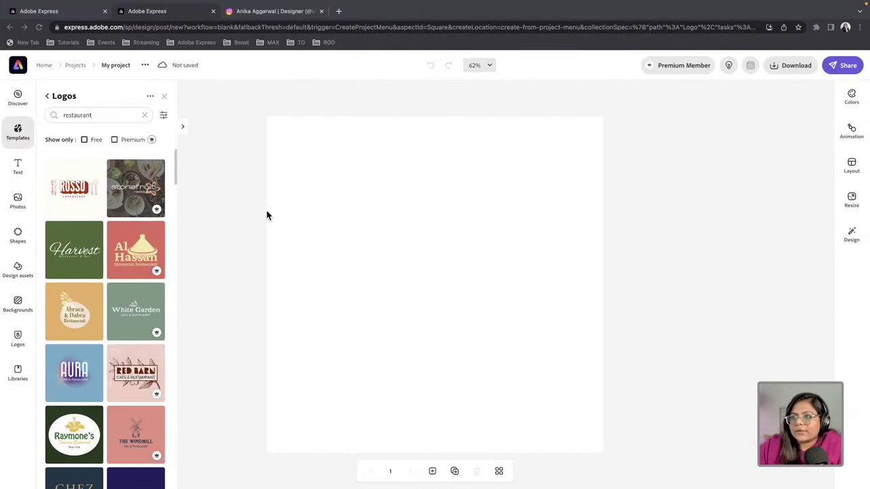
# Browse the restaurant logo templates and apply the yellow beet-shaped "BEETS Vegan Restaurant" design
pyautogui.scroll(-5, 110, 368)
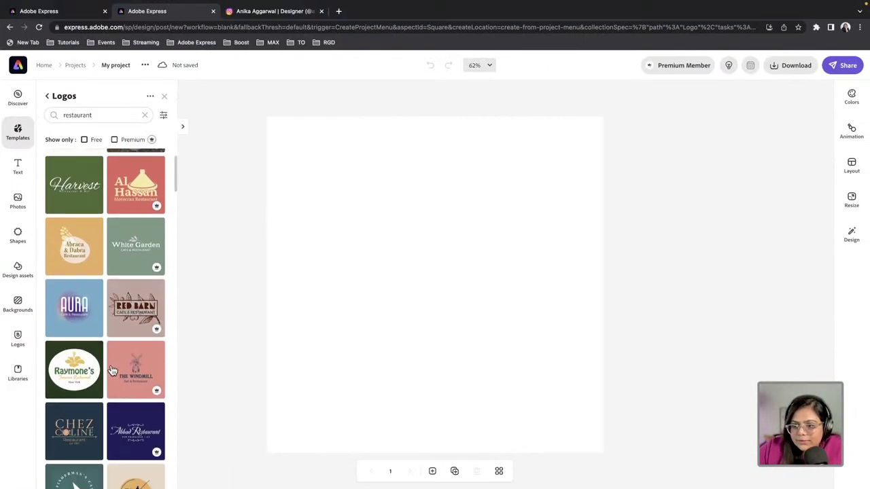
pyautogui.scroll(-5, 113, 370)
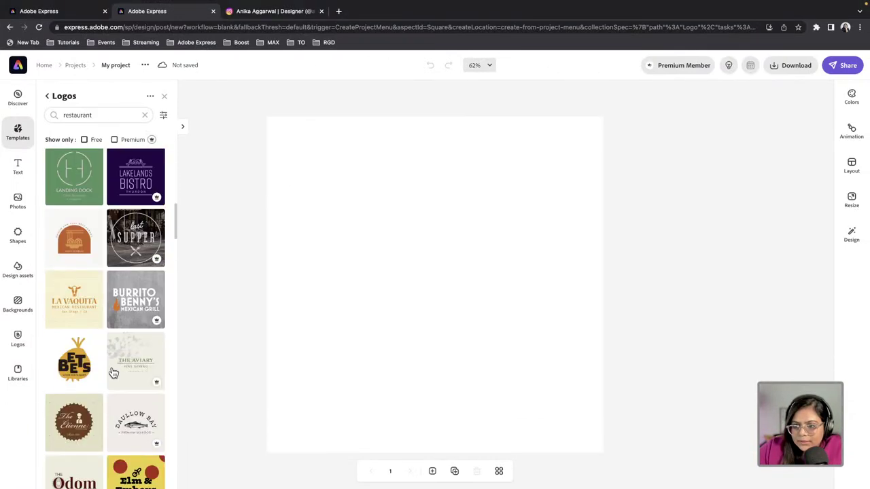
pyautogui.scroll(-2, 113, 373)
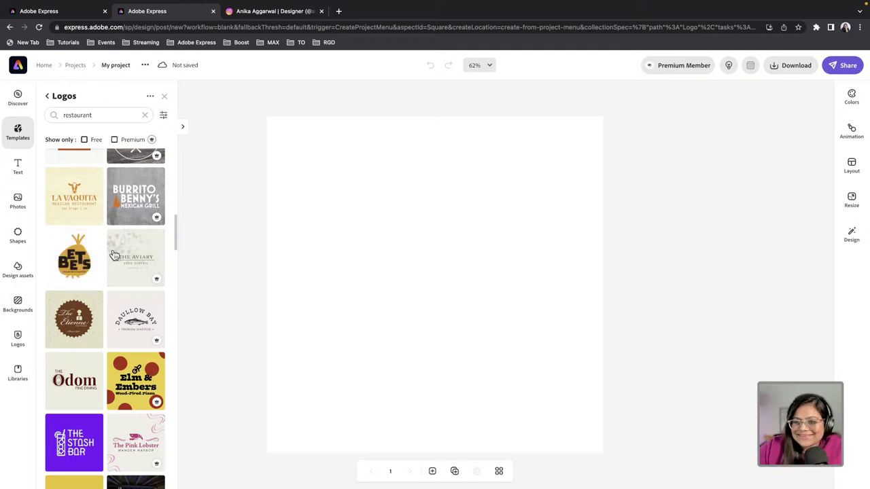
pyautogui.click(77, 257)
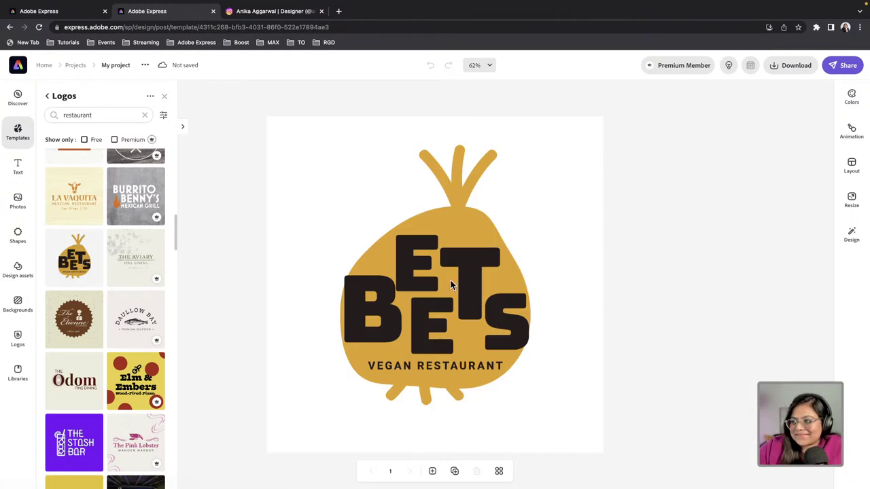
# Replace the letter B in the logo with R
pyautogui.click(426, 309)
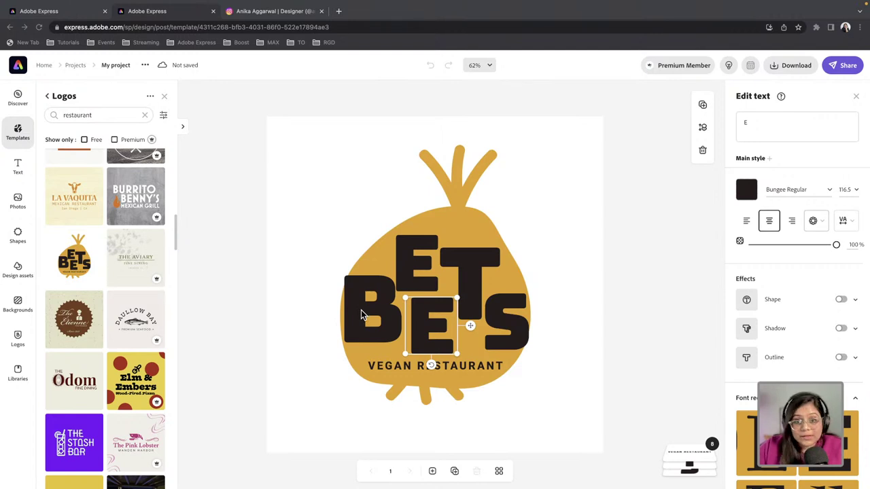
pyautogui.click(761, 121)
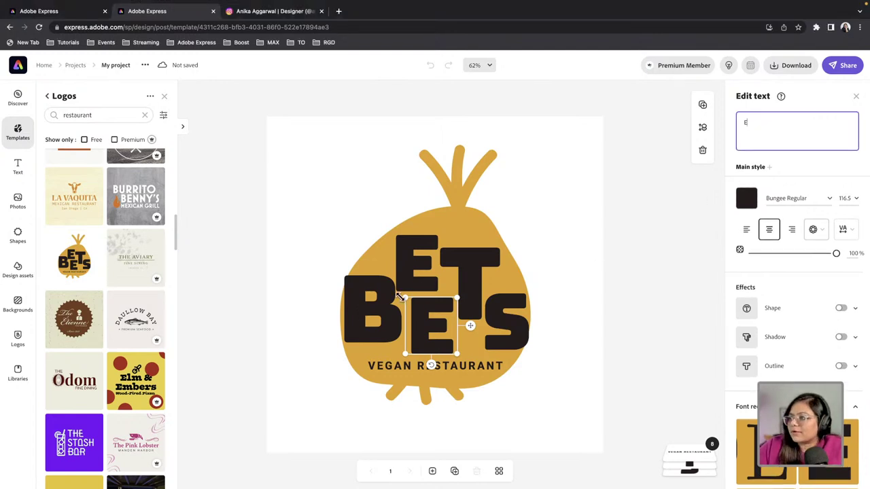
pyautogui.click(375, 304)
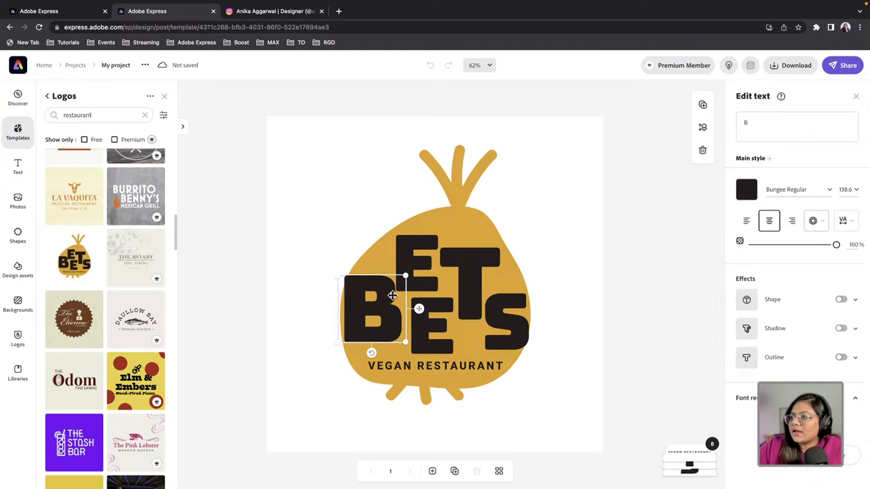
pyautogui.doubleClick(375, 301)
pyautogui.write('R')
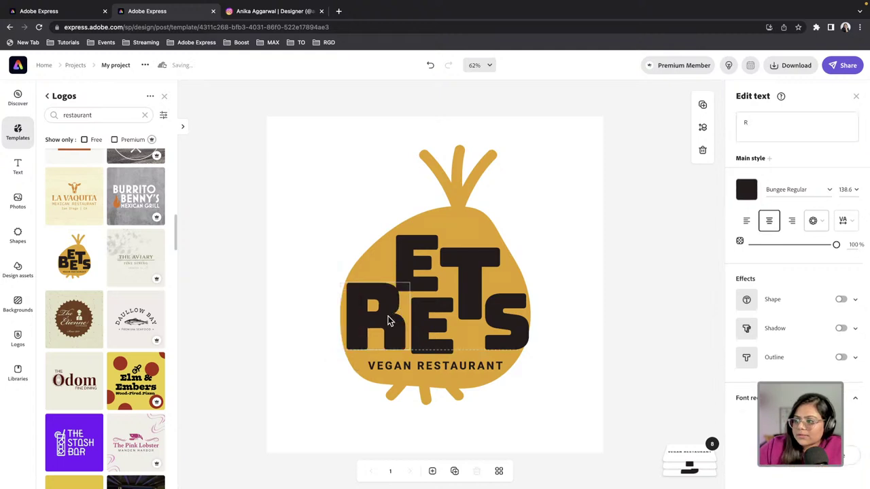
# Change the upper letter E to O and move it back onto the beet shape above the R
pyautogui.click(412, 263)
pyautogui.click(787, 125)
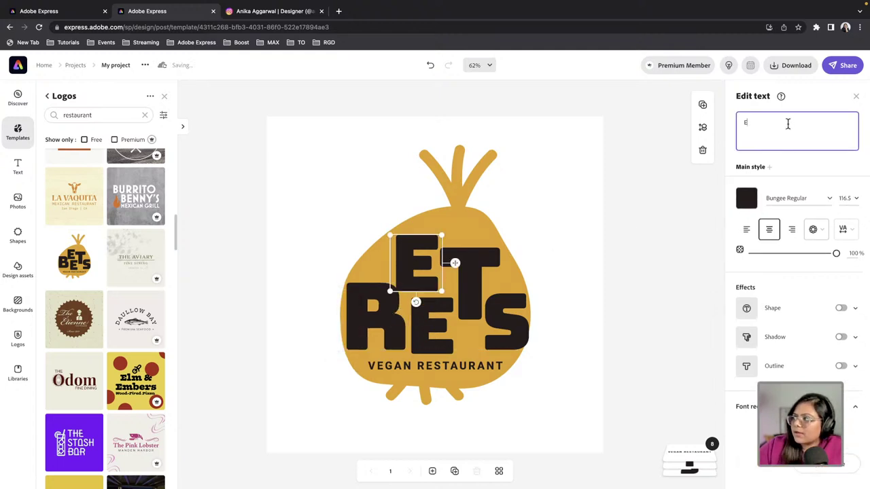
pyautogui.press('BackSpace')
pyautogui.write('O')
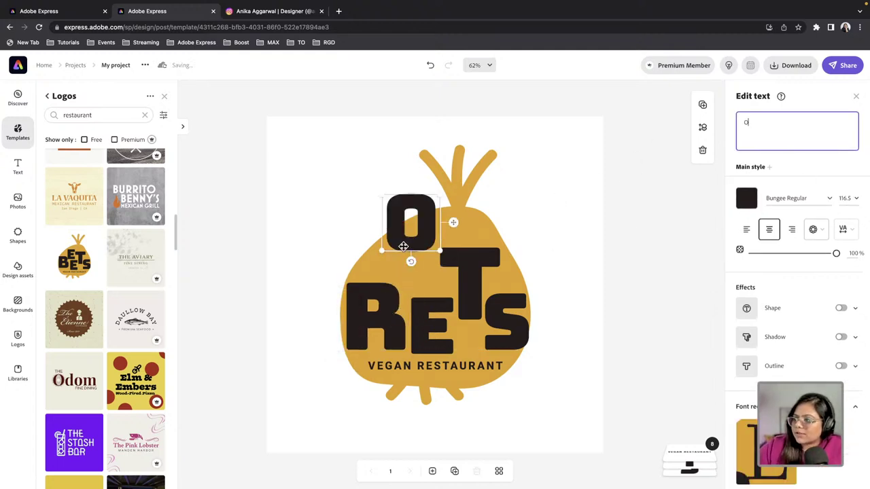
pyautogui.moveTo(408, 257); pyautogui.dragTo(412, 282)
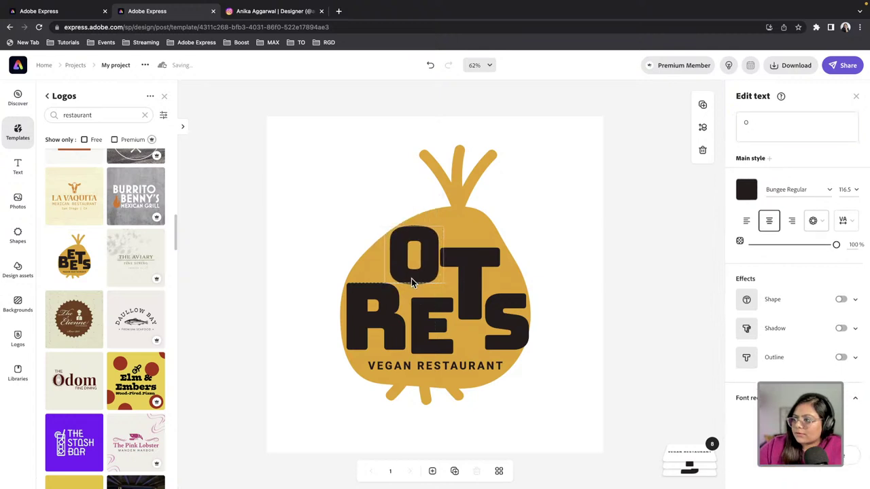
# Place a copy of the O over the lower E and delete that E from the layers
pyautogui.click(426, 319)
pyautogui.click(414, 275)
pyautogui.moveTo(415, 275); pyautogui.dragTo(429, 338)
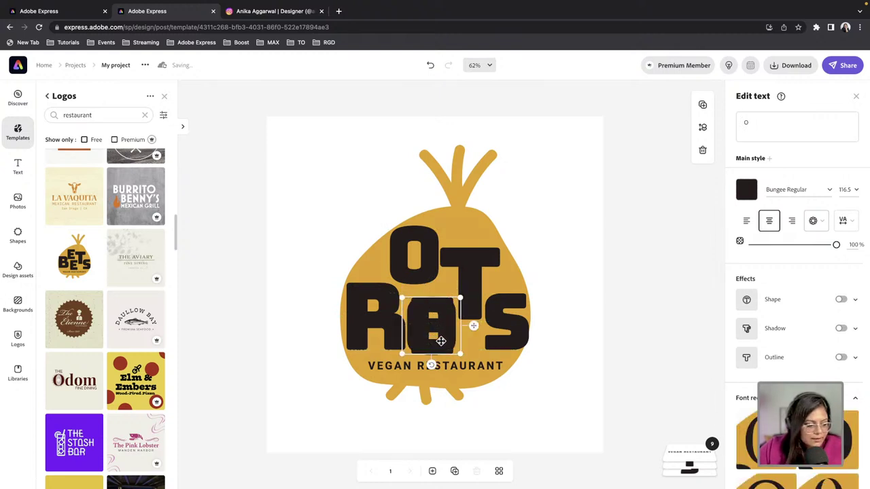
pyautogui.moveTo(689, 454)
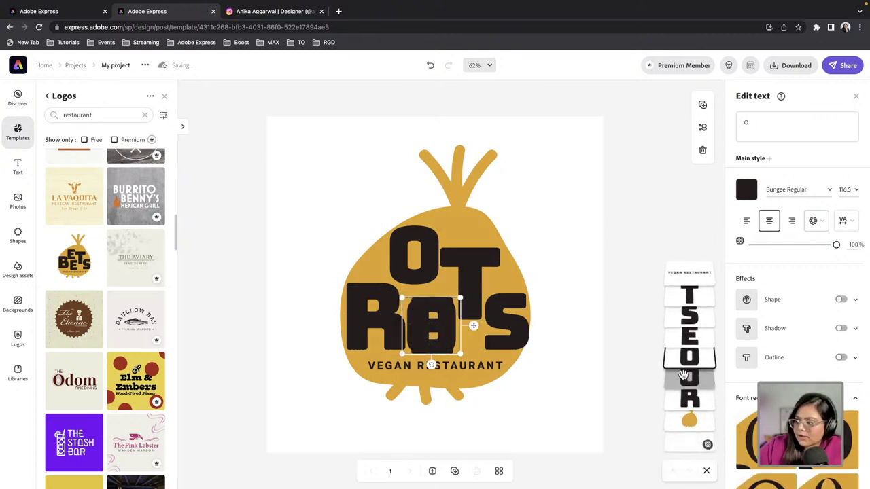
pyautogui.click(688, 341)
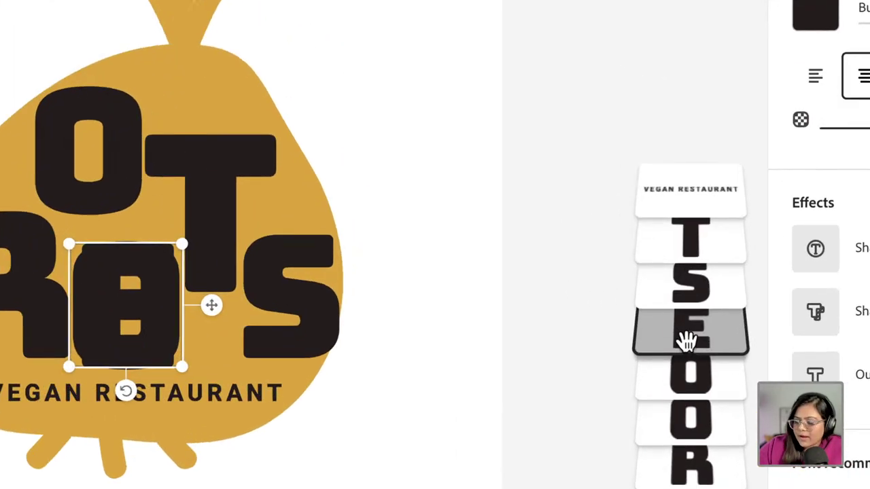
pyautogui.click(676, 350)
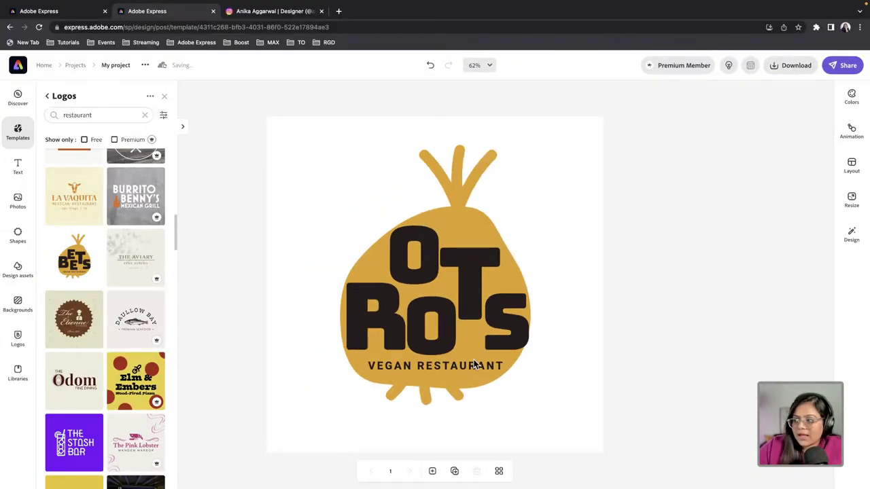
# Nudge the upper O slightly down, closer to the letters below, and deselect it
pyautogui.click(427, 274)
pyautogui.moveTo(428, 274); pyautogui.dragTo(427, 279)
pyautogui.click(538, 220)
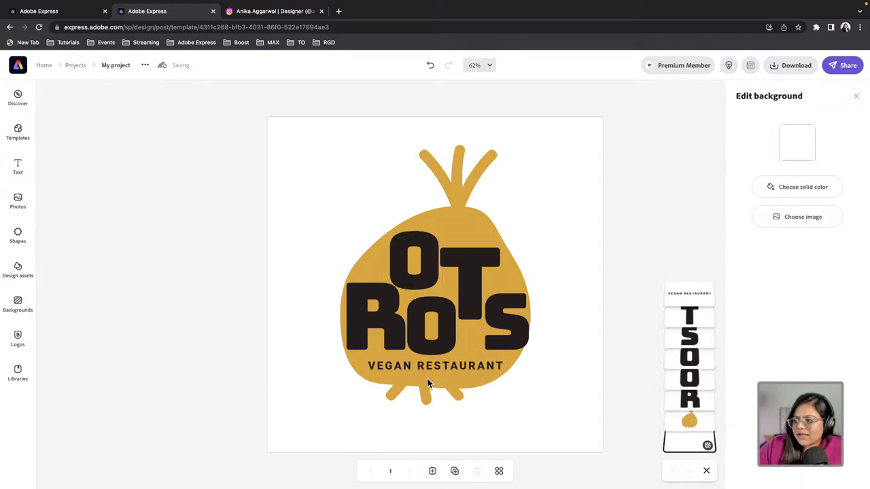
# Change the word Vegan in the tagline below the logo letters to INDIAN, keeping its capitalize-and-fit layout, and deselect it
pyautogui.click(421, 367)
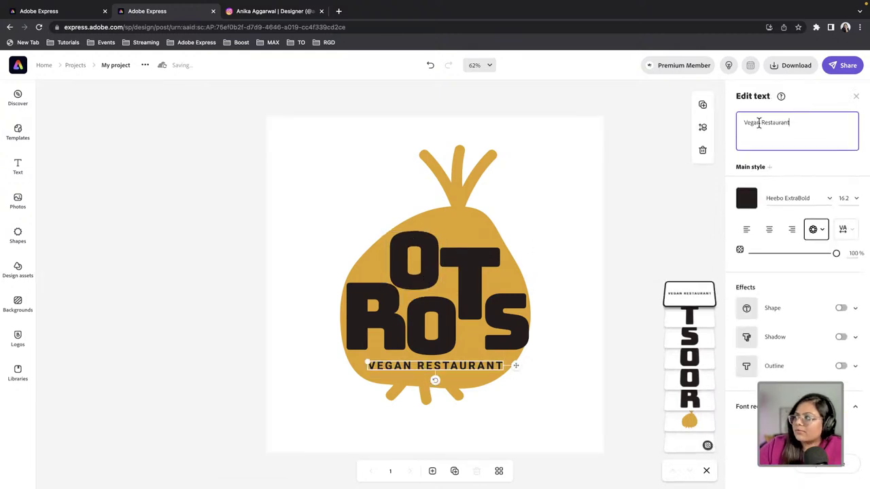
pyautogui.moveTo(758, 123); pyautogui.dragTo(741, 122)
pyautogui.write('INDIAN')
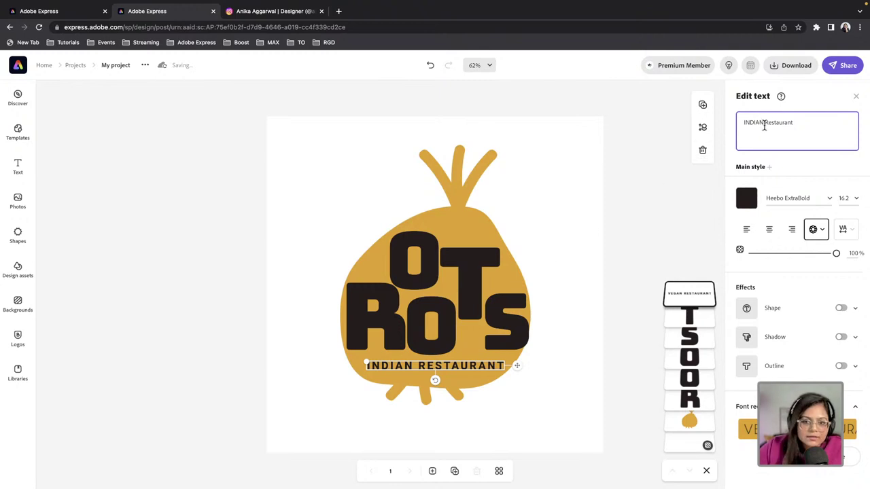
pyautogui.click(816, 229)
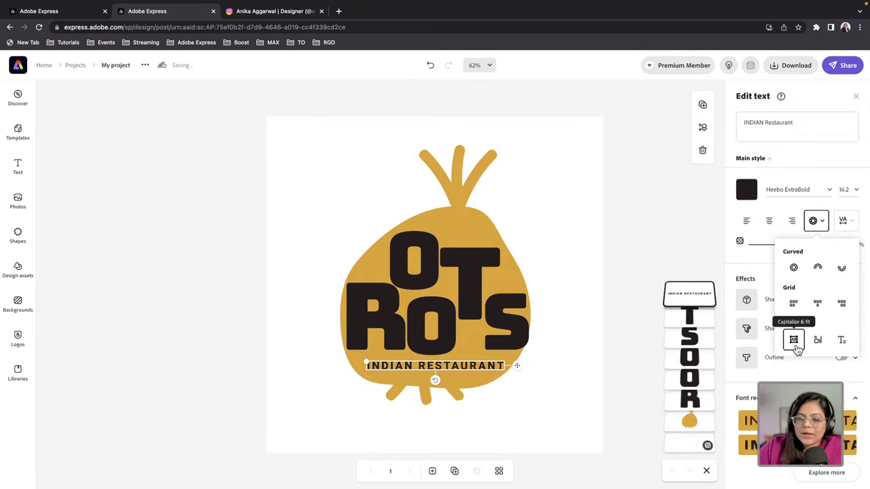
pyautogui.click(620, 240)
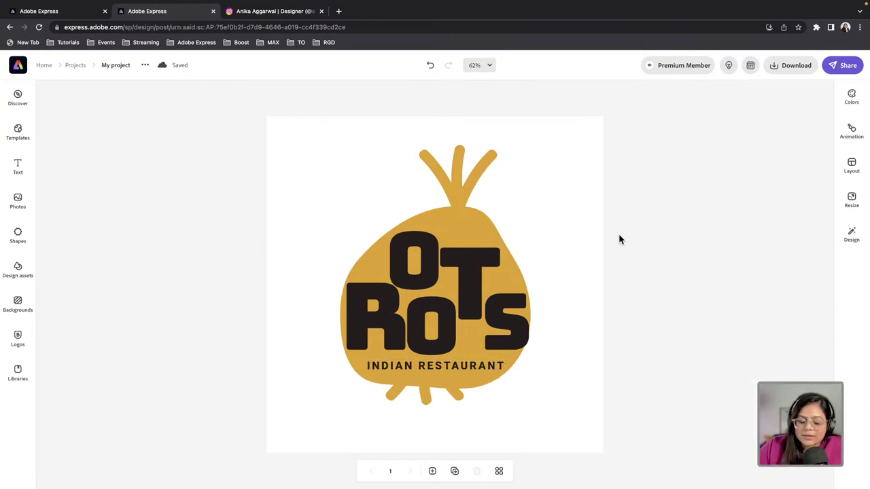
# Start replacing the yellow vegetable shape behind the letters and search the shape library for garlic
pyautogui.click(449, 211)
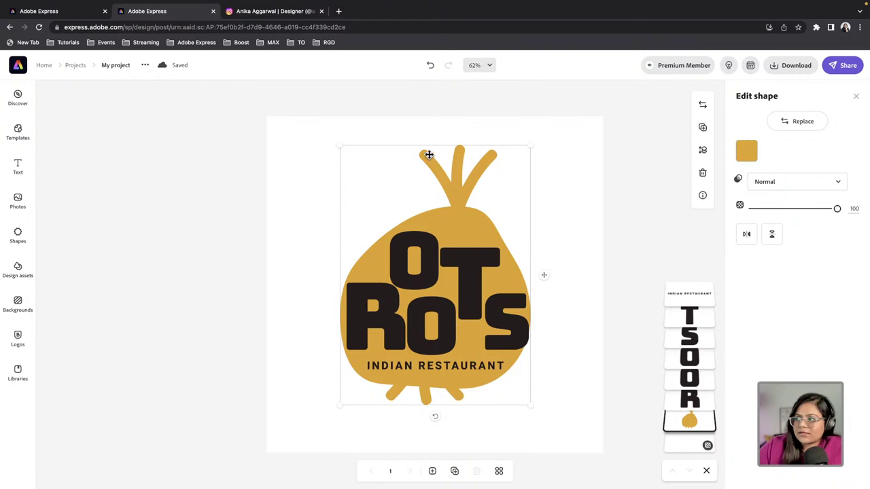
pyautogui.click(789, 124)
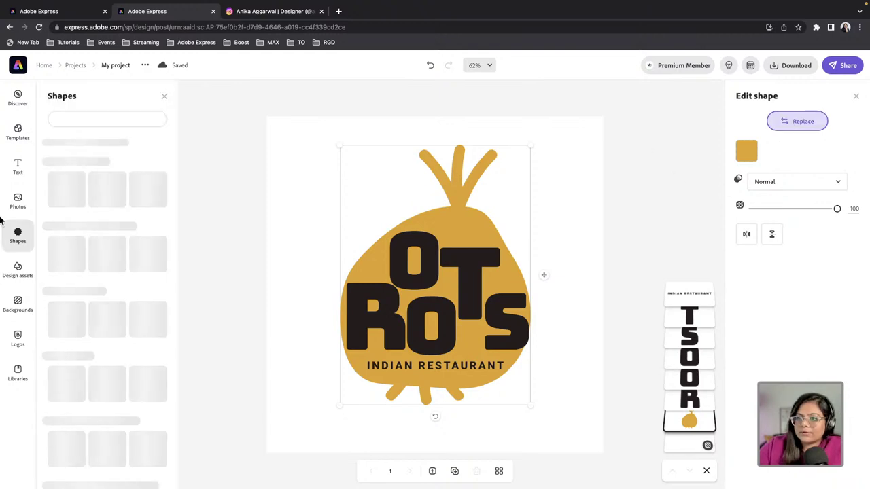
pyautogui.click(106, 119)
pyautogui.write('swedish')
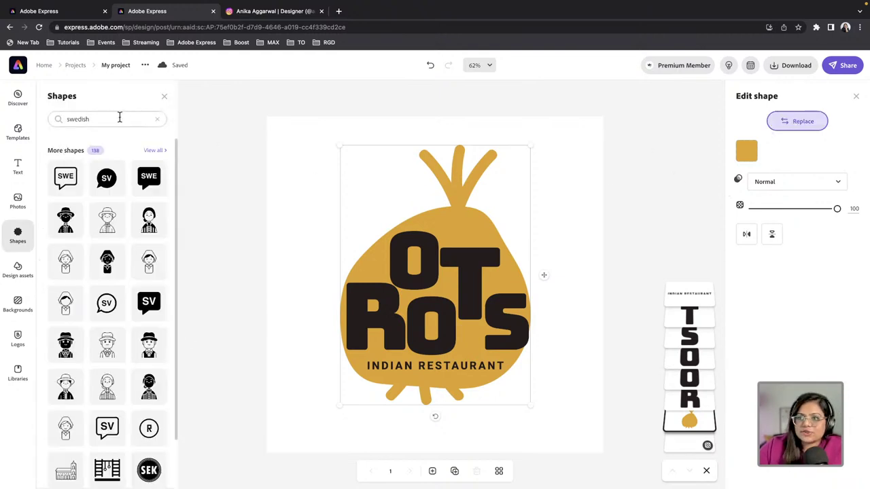
pyautogui.moveTo(118, 119); pyautogui.dragTo(59, 121)
pyautogui.write('garlic')
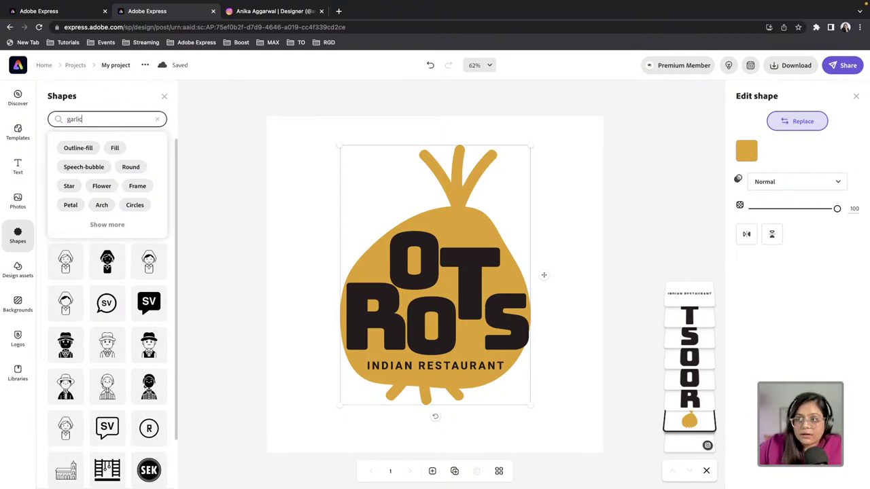
pyautogui.press('Return')
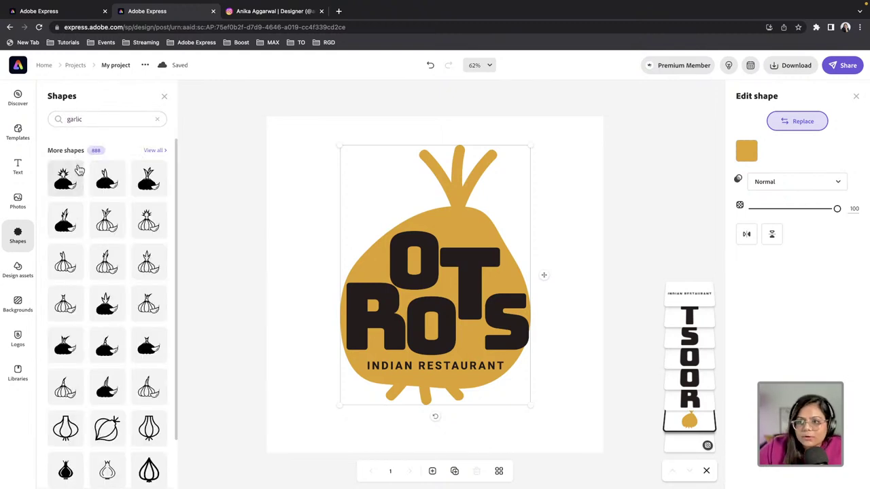
# Replace the vegetable shape with the solid garlic bulb that has pointed sprouts and small roots, and deselect it
pyautogui.scroll(-5, 87, 378)
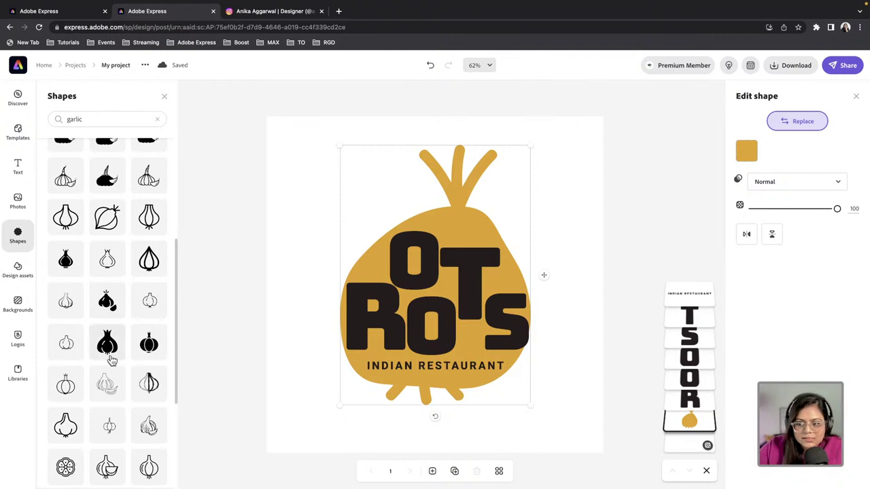
pyautogui.scroll(-3, 112, 360)
pyautogui.scroll(-5, 127, 369)
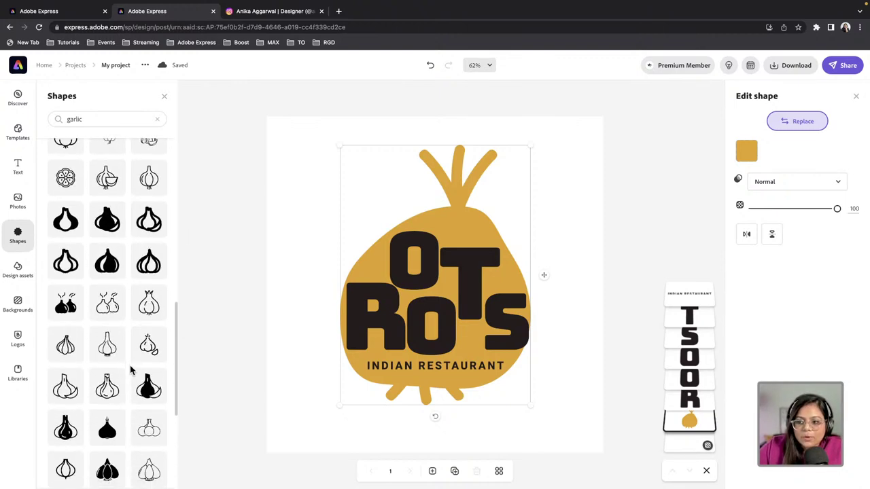
pyautogui.scroll(-4, 106, 398)
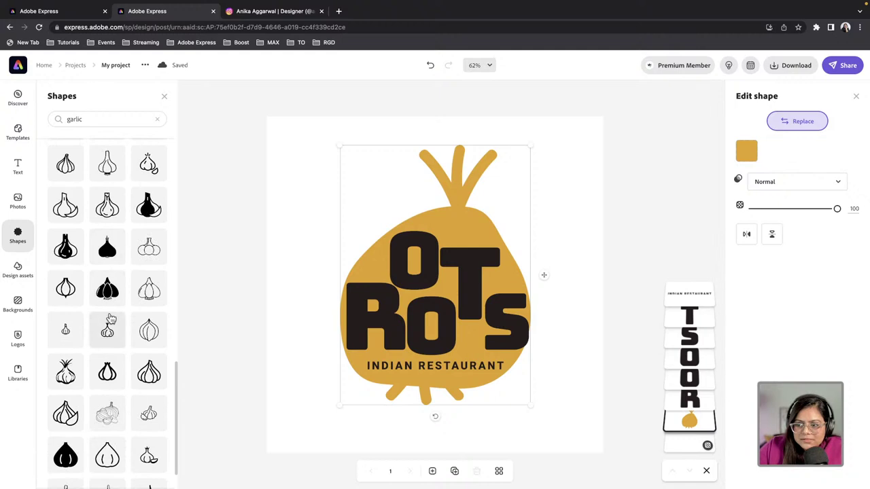
pyautogui.click(106, 372)
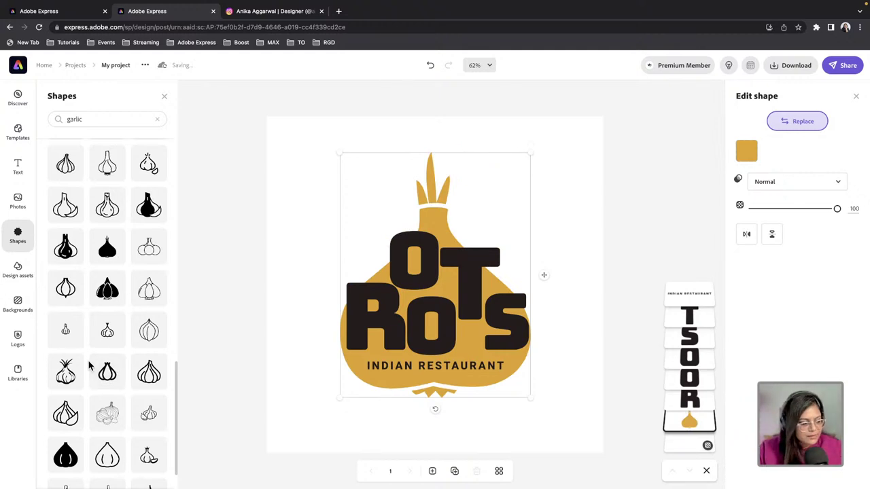
pyautogui.click(316, 225)
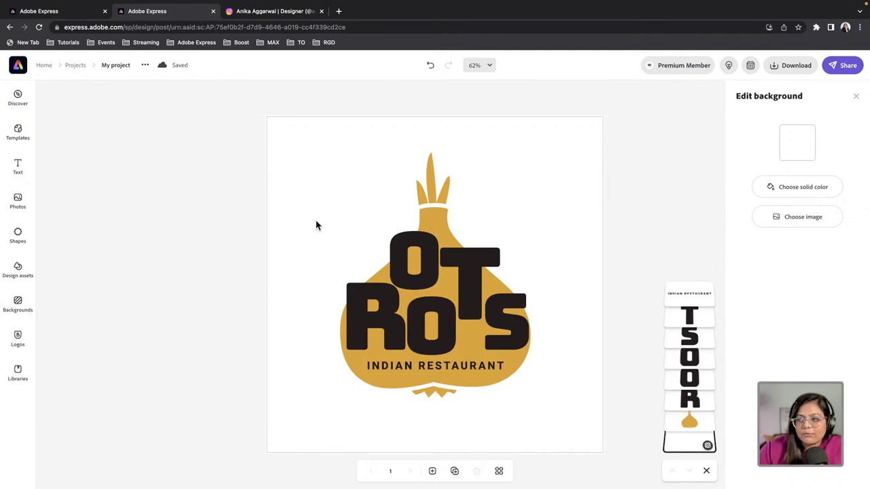
# Duplicate the logo page, set the copy's background to the off-white of the Kaapi palette, and compare both pages
pyautogui.click(456, 472)
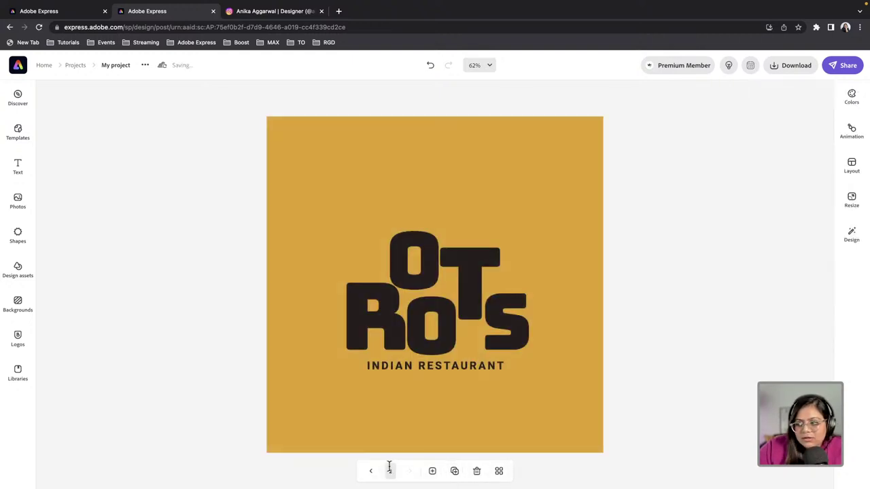
pyautogui.click(385, 261)
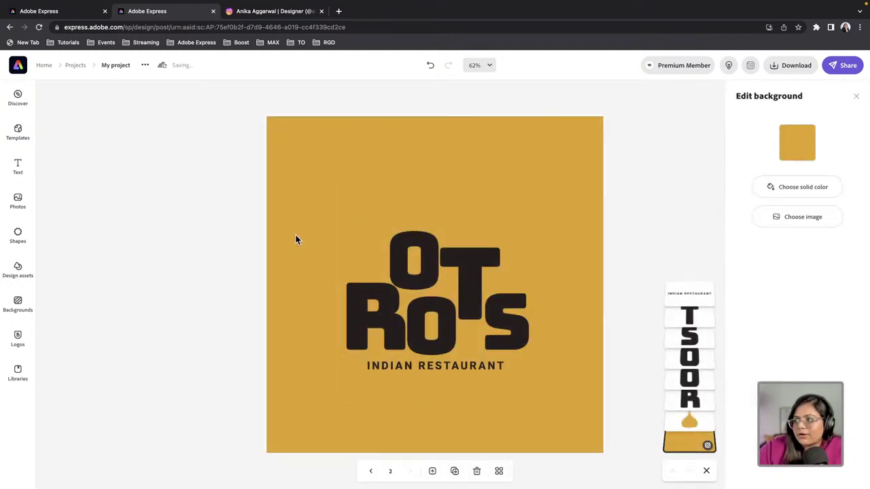
pyautogui.click(278, 218)
pyautogui.click(797, 142)
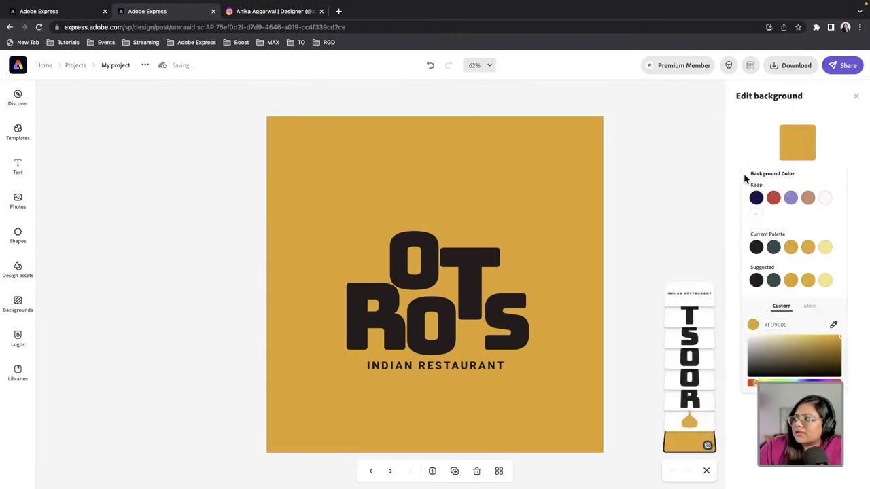
pyautogui.click(825, 198)
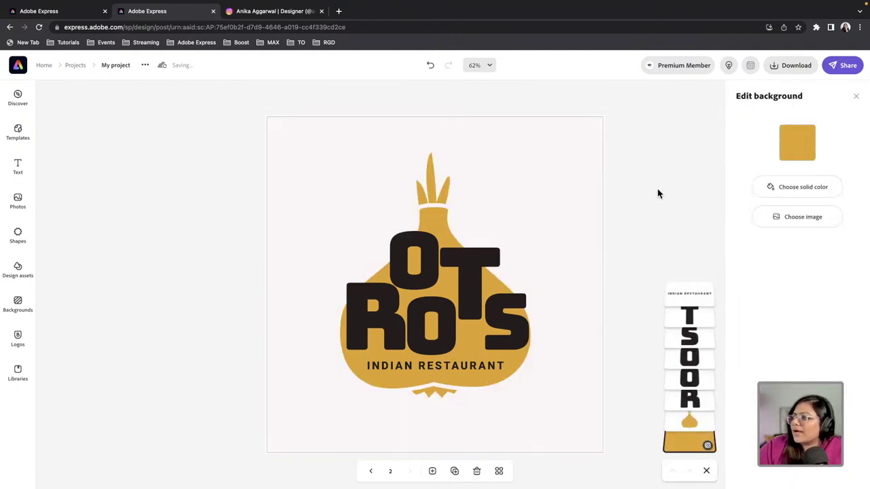
pyautogui.click(372, 472)
pyautogui.click(411, 472)
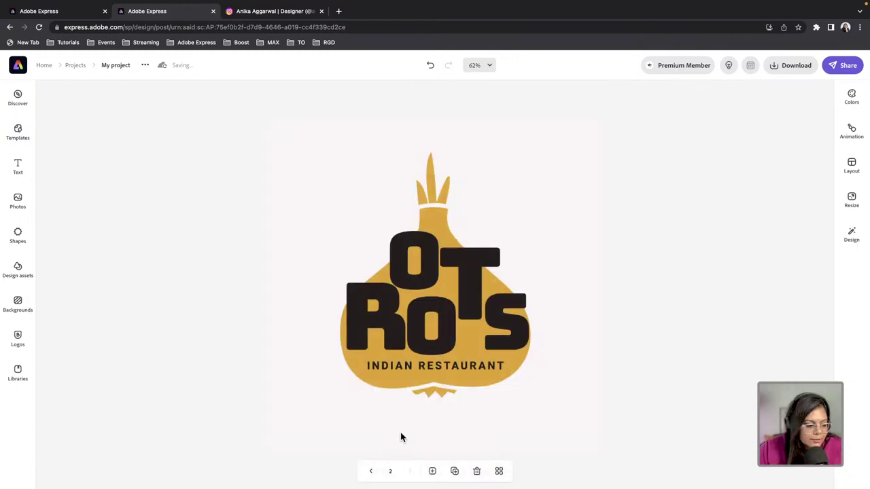
# Recolor the garlic shape on the second page dark #261C1C by sampling the color of the letter T
pyautogui.click(431, 197)
pyautogui.click(747, 151)
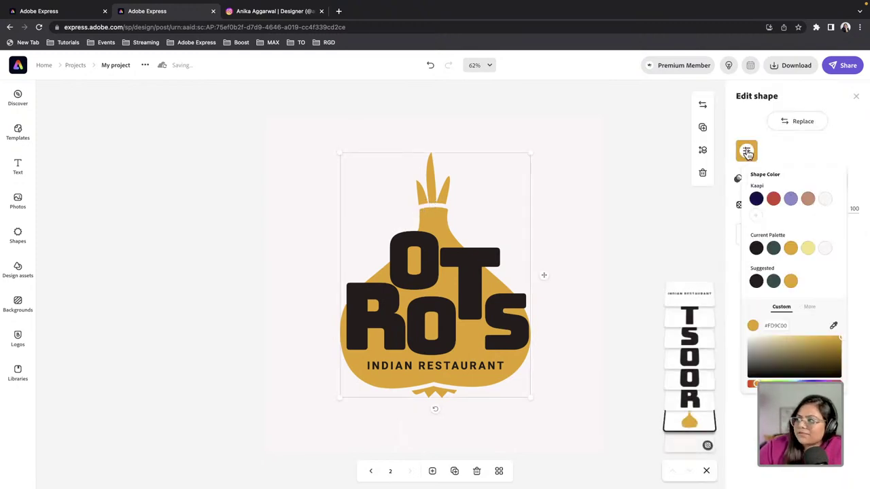
pyautogui.click(833, 326)
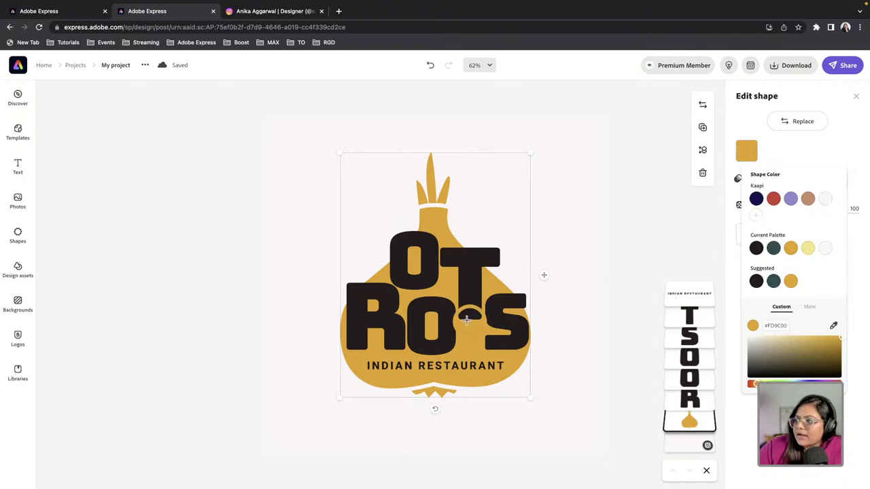
pyautogui.click(469, 263)
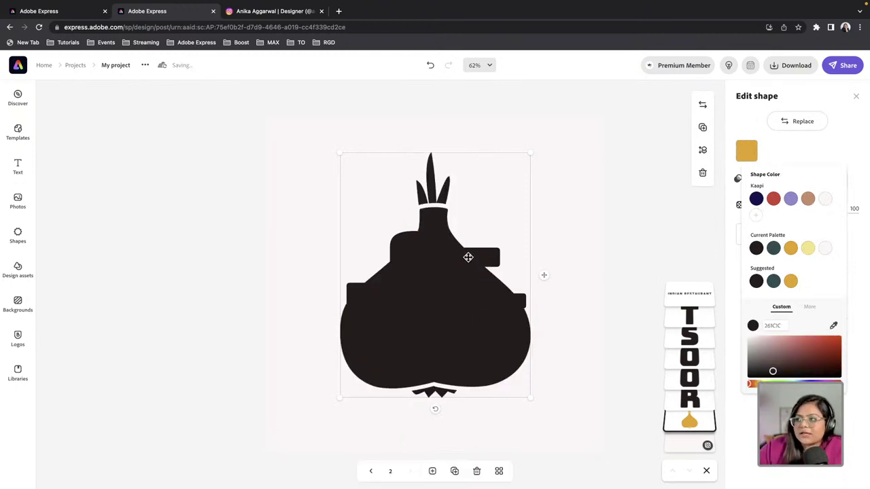
# Recolor the upper O and the T golden yellow #FD9C00 on the second page
pyautogui.click(414, 235)
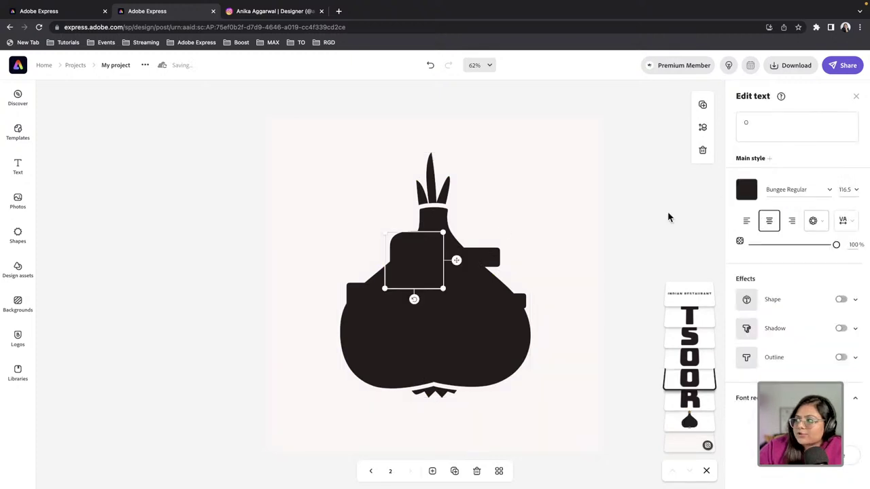
pyautogui.click(748, 191)
pyautogui.click(773, 320)
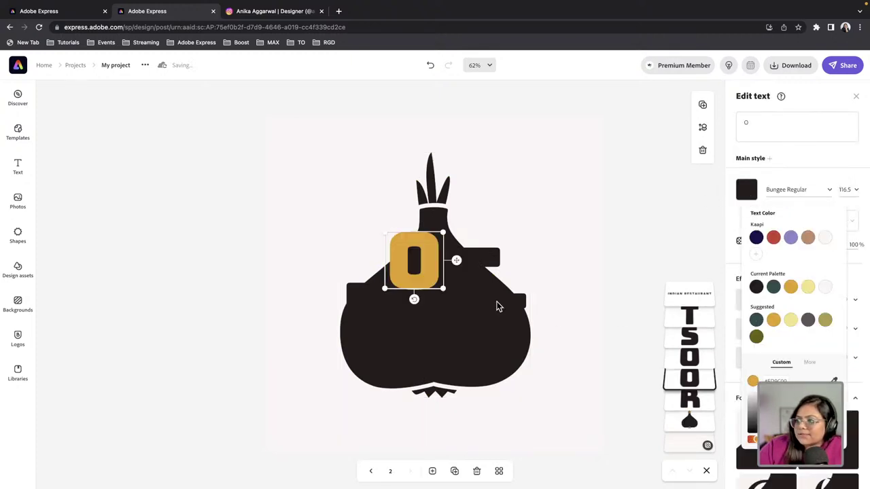
pyautogui.click(480, 260)
pyautogui.click(747, 191)
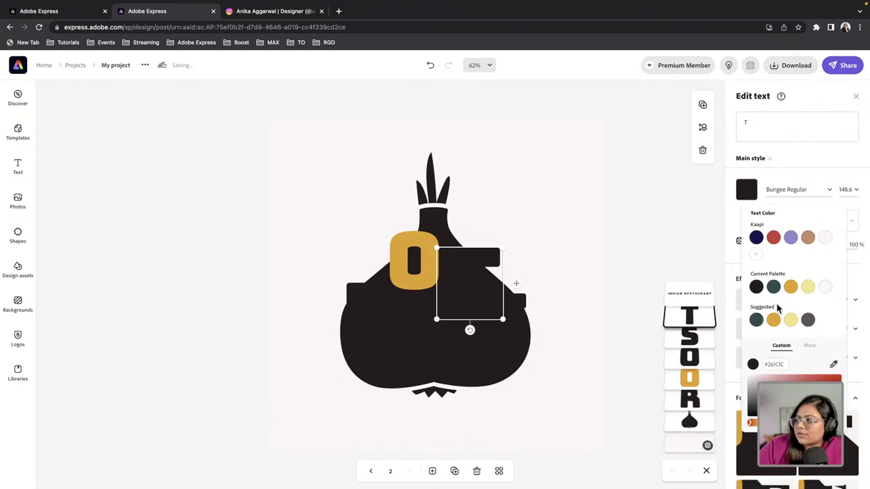
pyautogui.click(789, 288)
# Recolor the remaining letters S, lower O and R with the same golden yellow #FD9C00
pyautogui.click(689, 336)
pyautogui.click(747, 190)
pyautogui.click(791, 287)
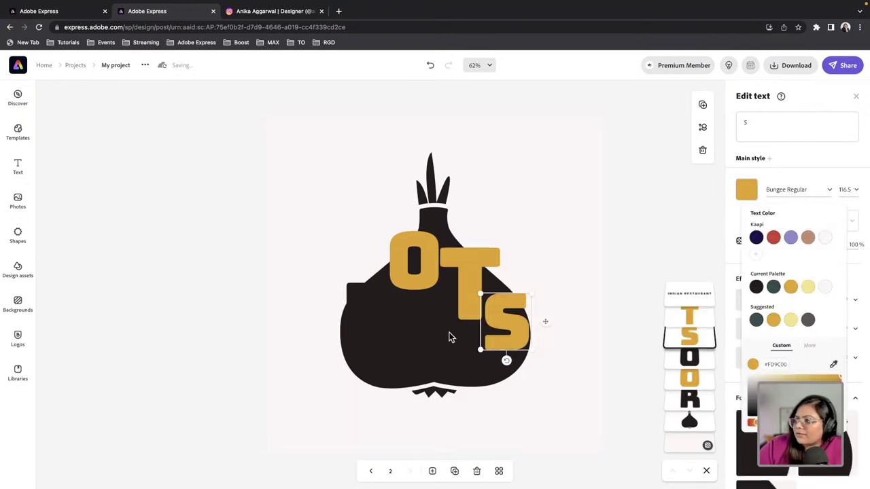
pyautogui.click(430, 334)
pyautogui.click(746, 190)
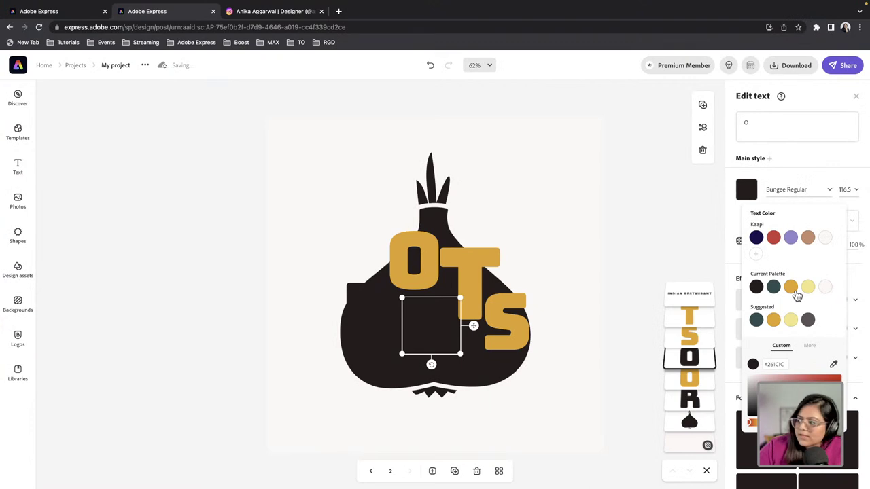
pyautogui.click(794, 290)
pyautogui.click(377, 294)
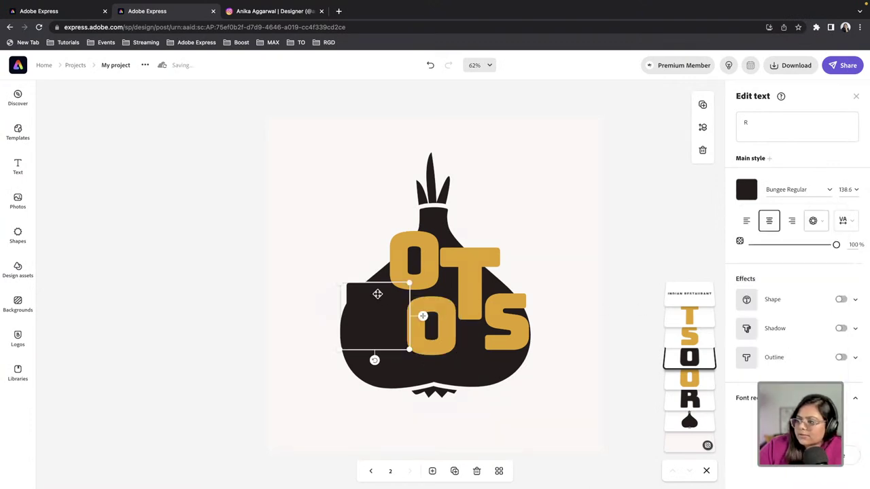
pyautogui.click(746, 190)
pyautogui.click(791, 286)
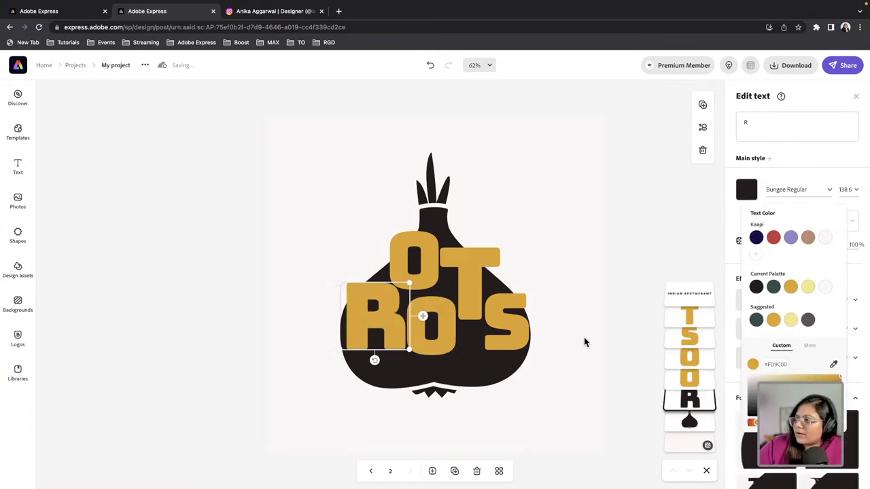
# Recolor the INDIAN RESTAURANT tagline with the palette's golden yellow and deselect it
pyautogui.click(446, 367)
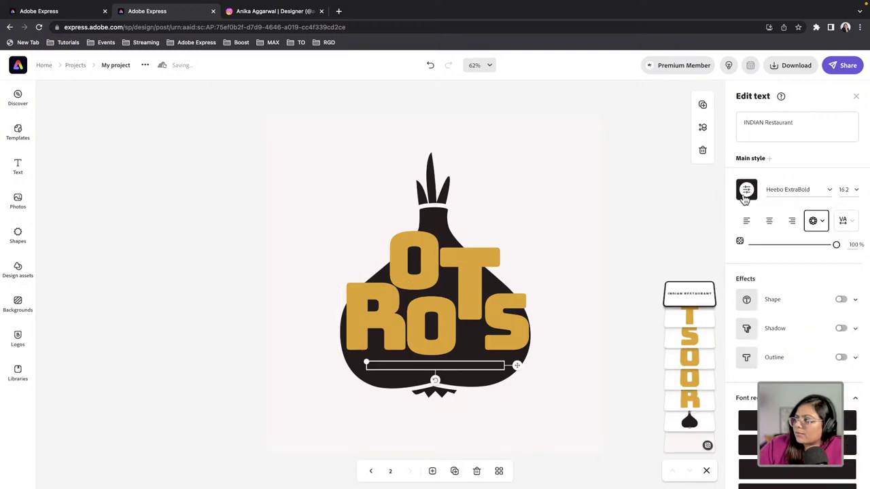
pyautogui.click(746, 192)
pyautogui.click(794, 289)
pyautogui.click(596, 238)
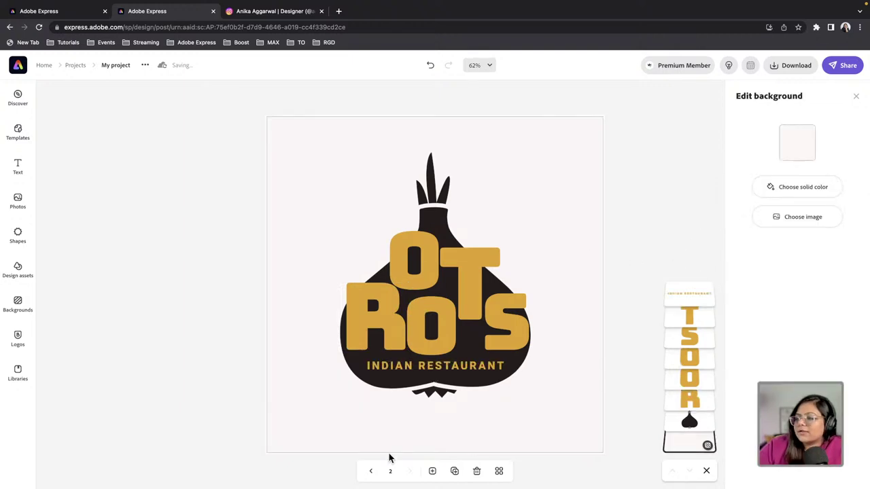
# Compare the yellow and the dark garlic logo versions on both pages and return to the first page
pyautogui.click(370, 471)
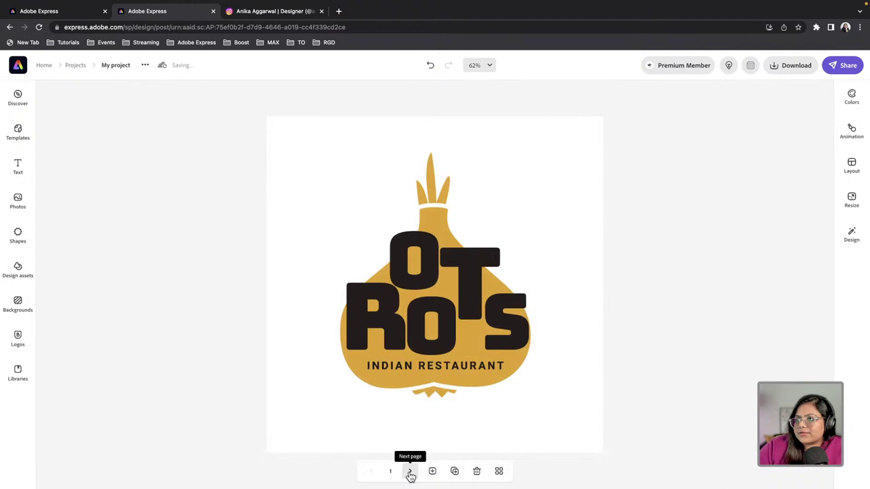
pyautogui.click(410, 474)
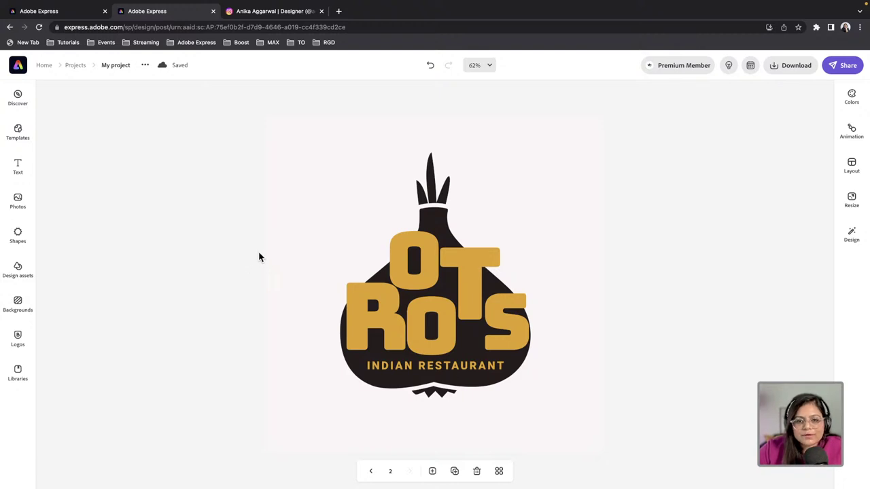
pyautogui.moveTo(263, 191); pyautogui.dragTo(573, 408)
pyautogui.click(585, 353)
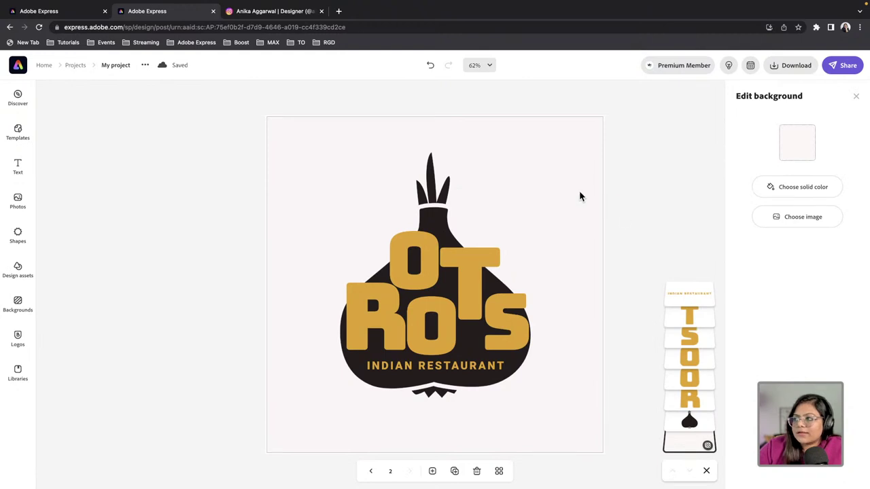
pyautogui.click(371, 471)
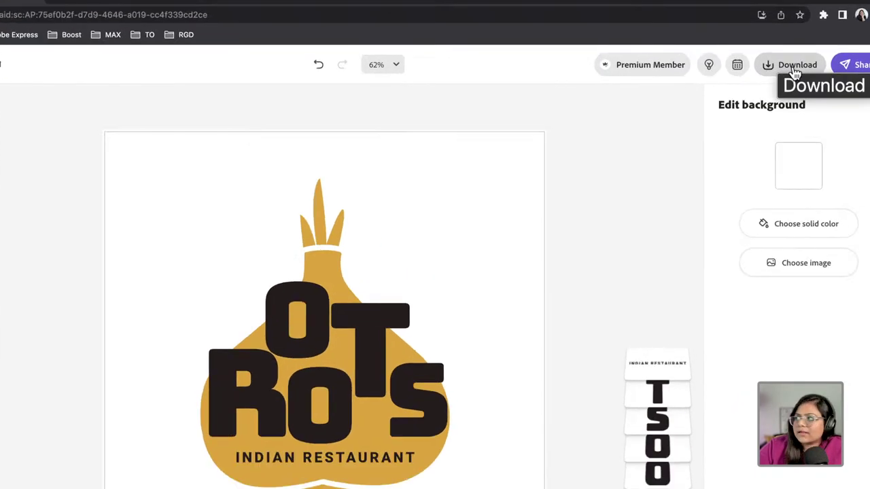
# Download all pages of the logo project as PNG files with a transparent background
pyautogui.click(790, 71)
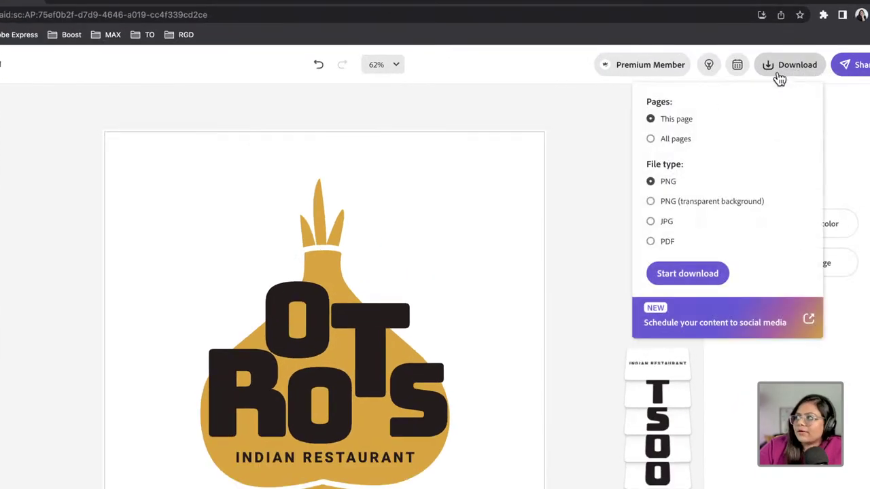
pyautogui.click(684, 140)
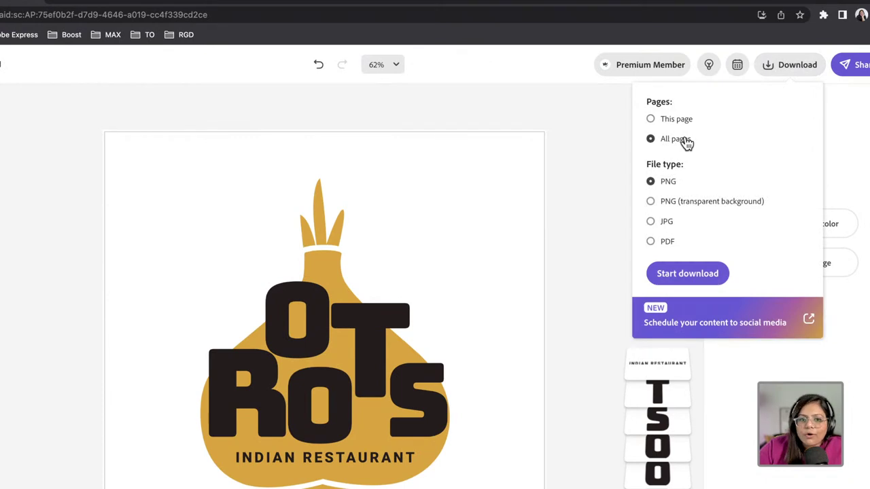
pyautogui.click(669, 205)
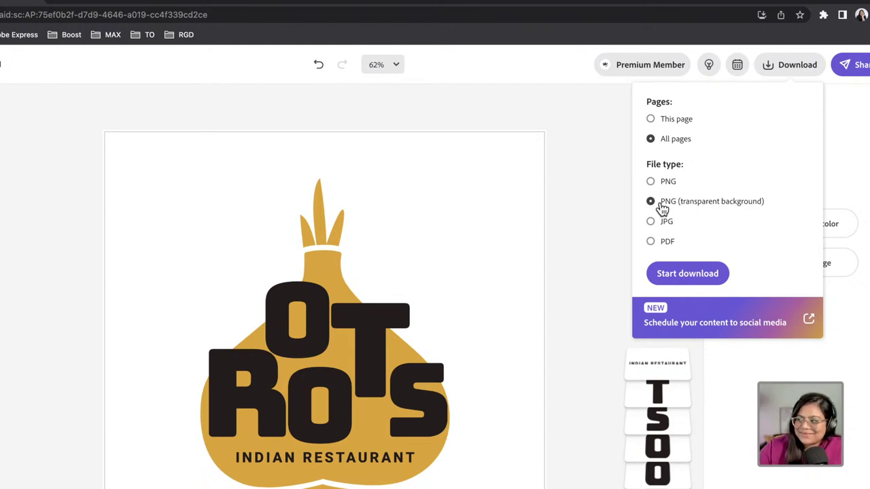
pyautogui.click(673, 275)
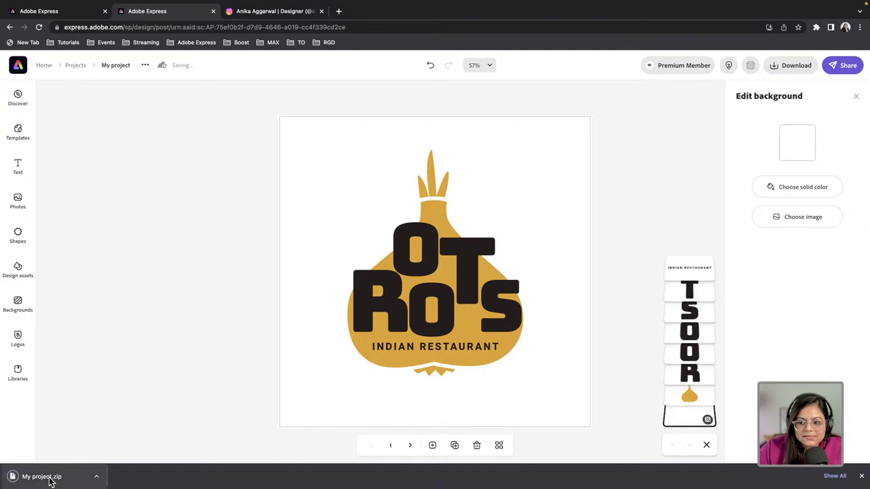
# Extract the downloaded My project.zip and open the resulting My project folder in Downloads
pyautogui.click(15, 480)
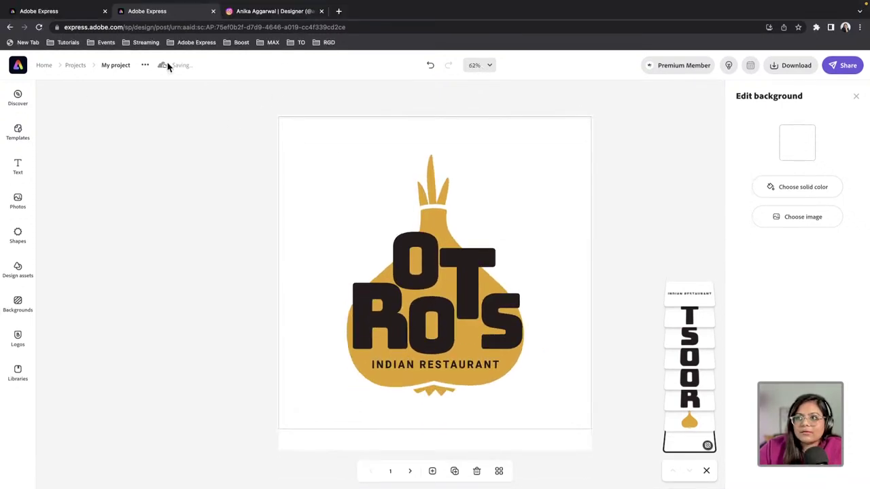
pyautogui.click(30, 23)
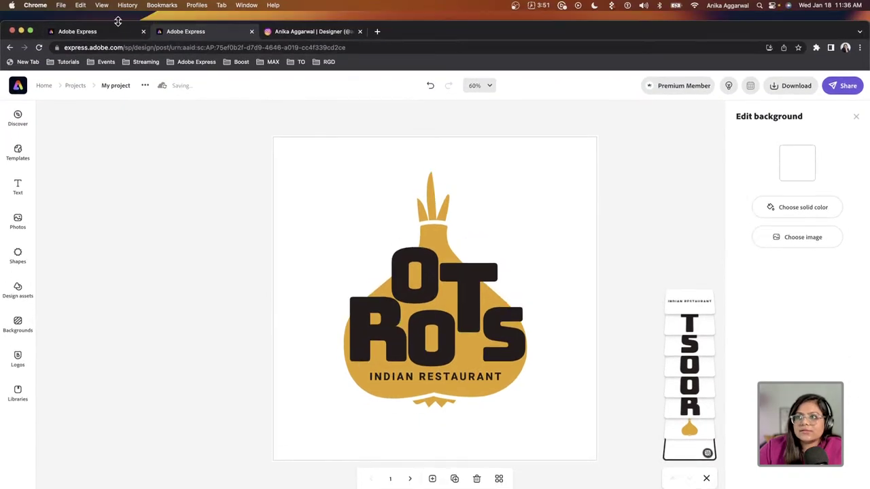
pyautogui.doubleClick(116, 20)
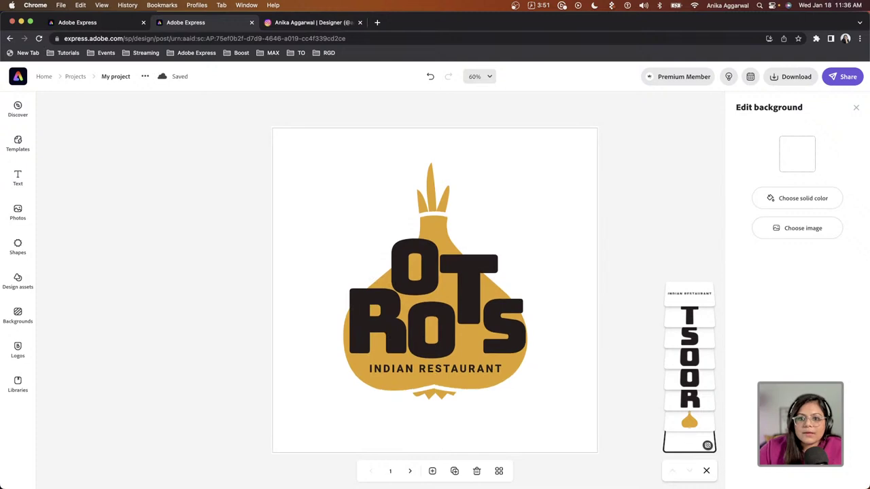
pyautogui.moveTo(27, 193); pyautogui.dragTo(236, 181)
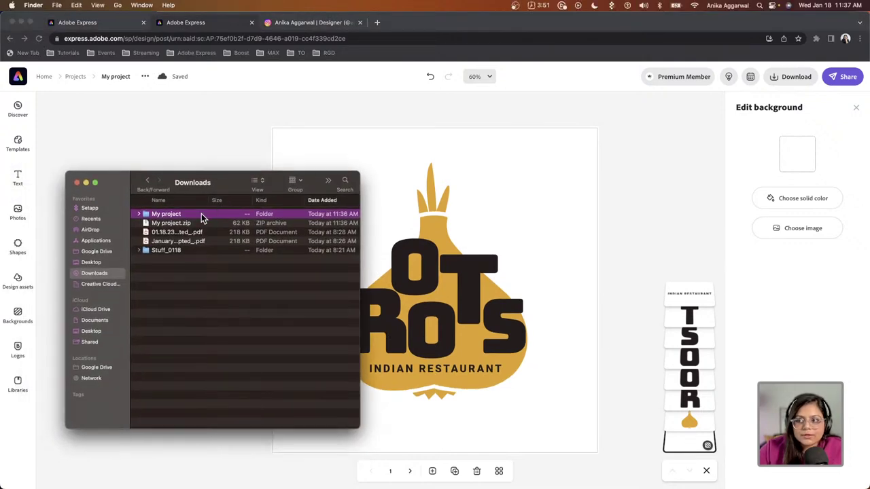
pyautogui.doubleClick(170, 214)
# Preview My project-1.png and My project-2.png, and return to the logo project in the browser
pyautogui.moveTo(170, 215); pyautogui.dragTo(240, 289)
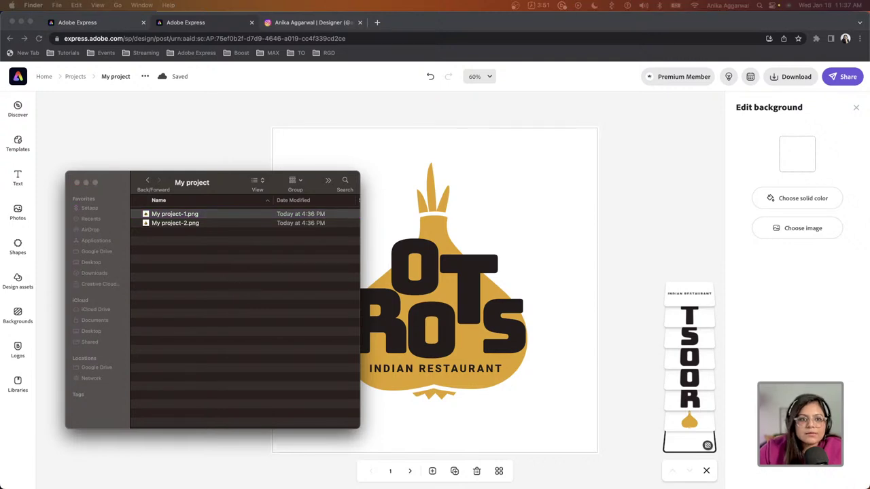
pyautogui.press('space')
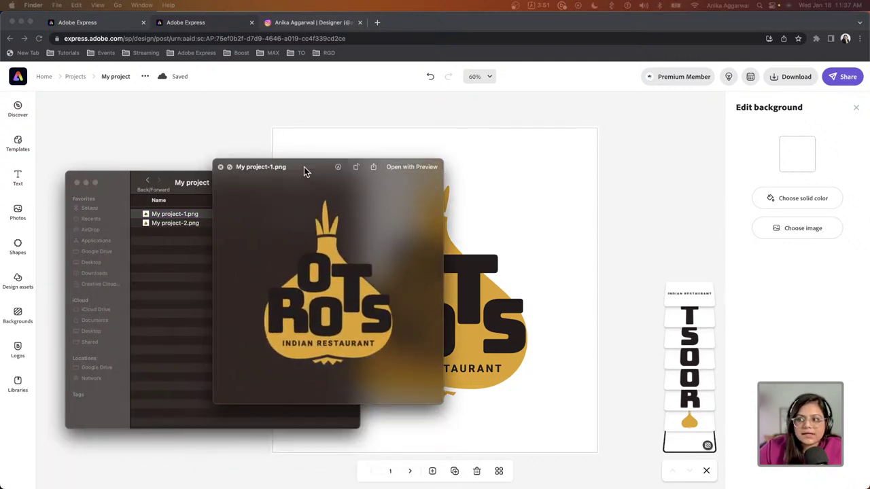
pyautogui.press('Down')
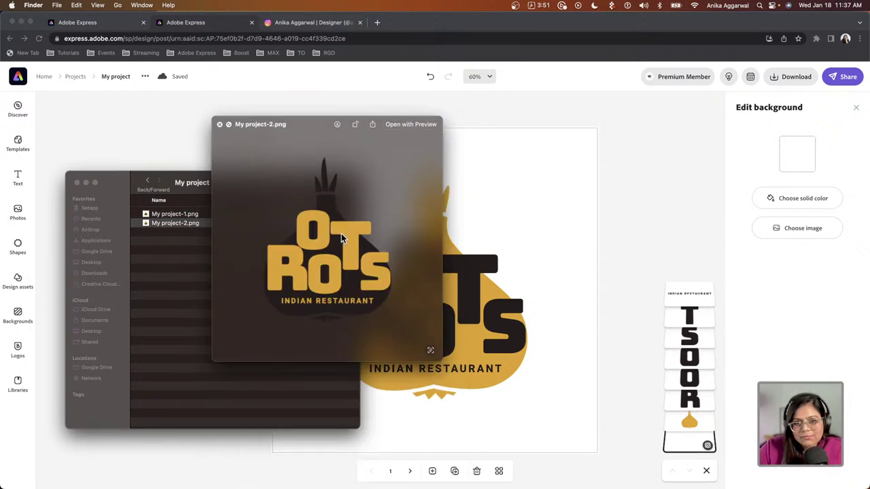
pyautogui.press('space')
pyautogui.click(193, 150)
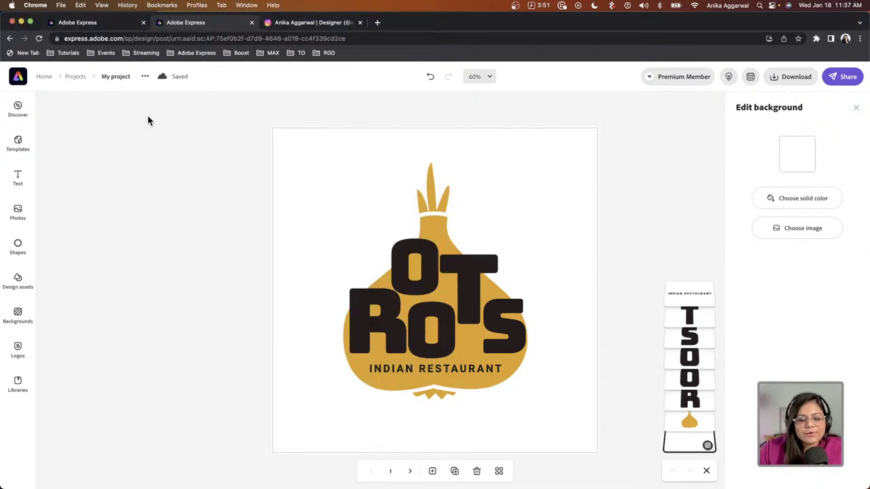
# Switch to the food promotion template and check its overview of all pages, returning to the single-page view
pyautogui.click(71, 25)
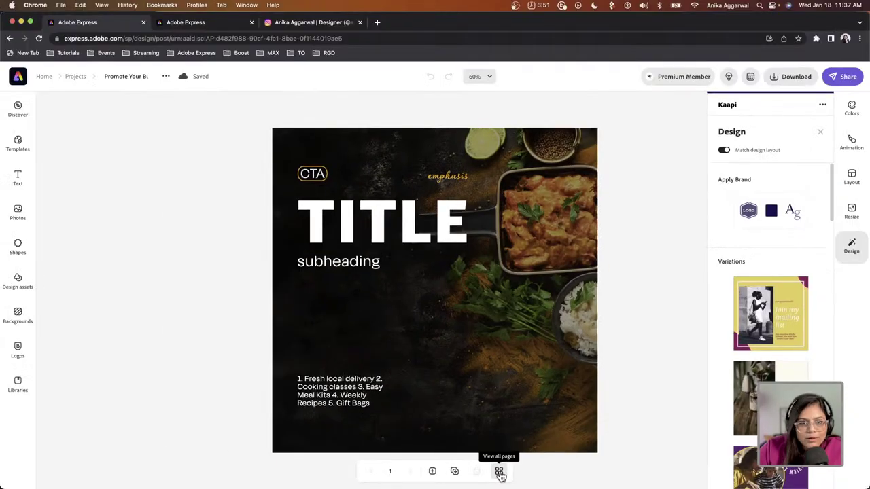
pyautogui.click(499, 471)
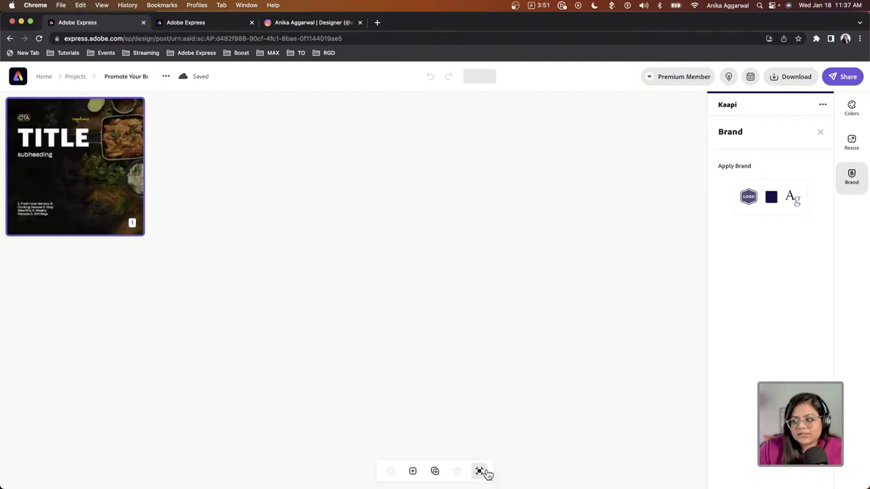
pyautogui.click(482, 471)
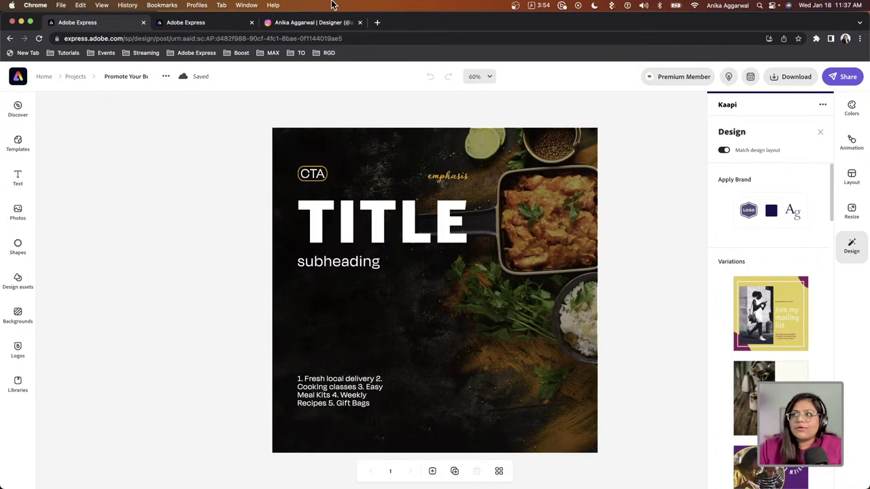
# Open the "5 ways you can work with me in 2023" post on Instagram and browse its slides through to "More design services"
pyautogui.click(329, 23)
pyautogui.click(605, 332)
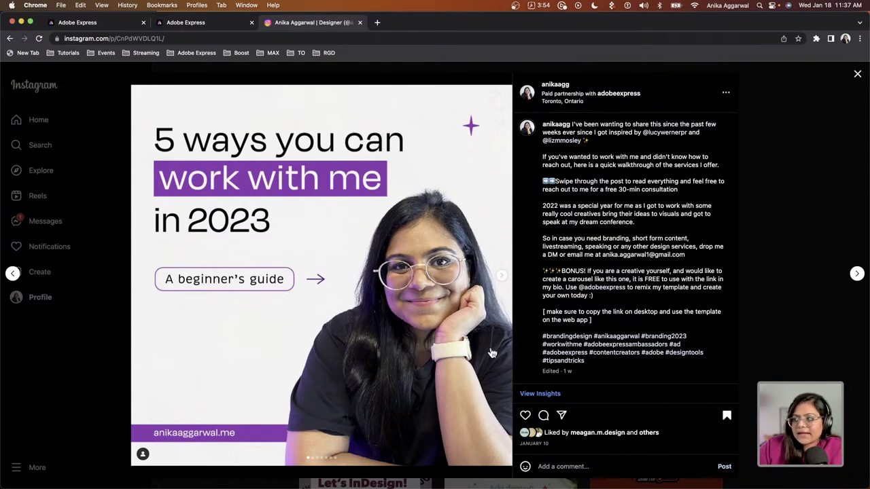
pyautogui.click(502, 278)
pyautogui.click(503, 278)
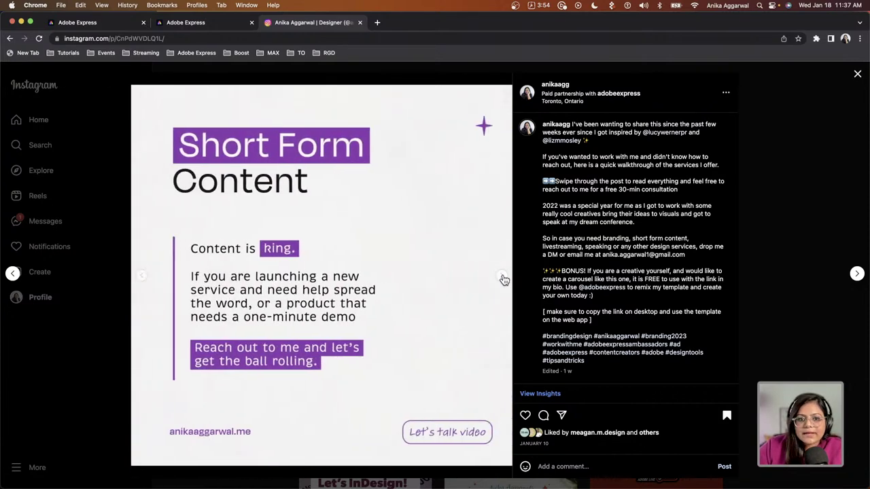
pyautogui.click(502, 278)
pyautogui.click(503, 278)
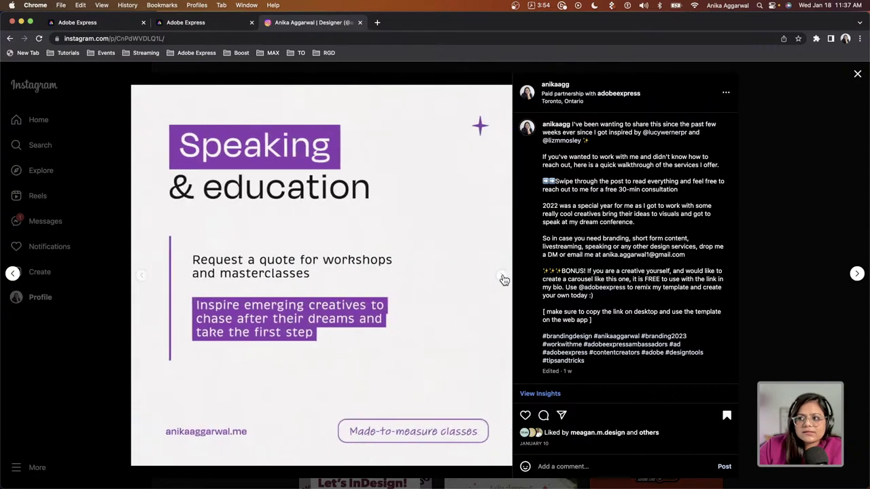
pyautogui.click(502, 278)
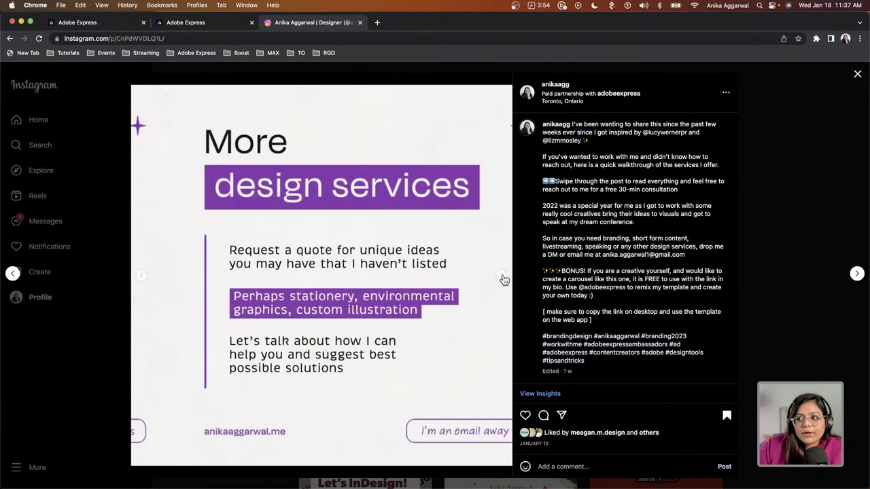
pyautogui.click(503, 278)
# Review the carousel's slides back to "Brand Identity and strategy" and forward to "Speaking & education", examining their call-to-action labels
pyautogui.click(144, 279)
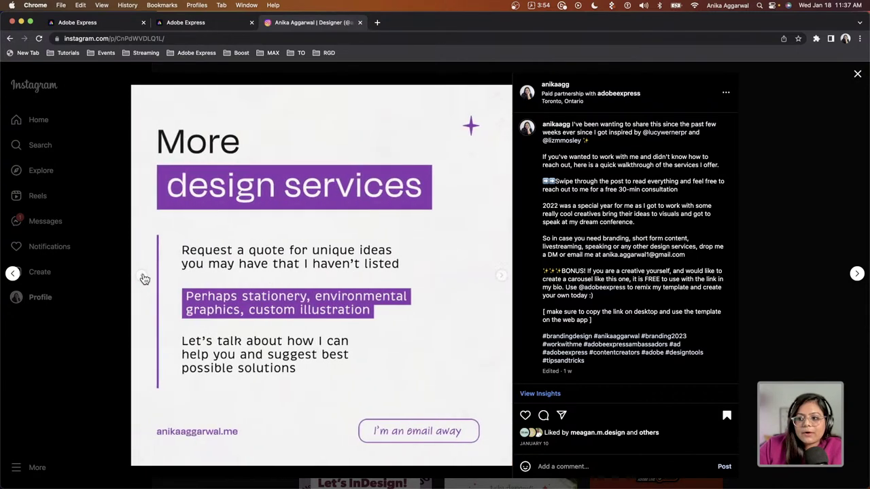
pyautogui.click(144, 279)
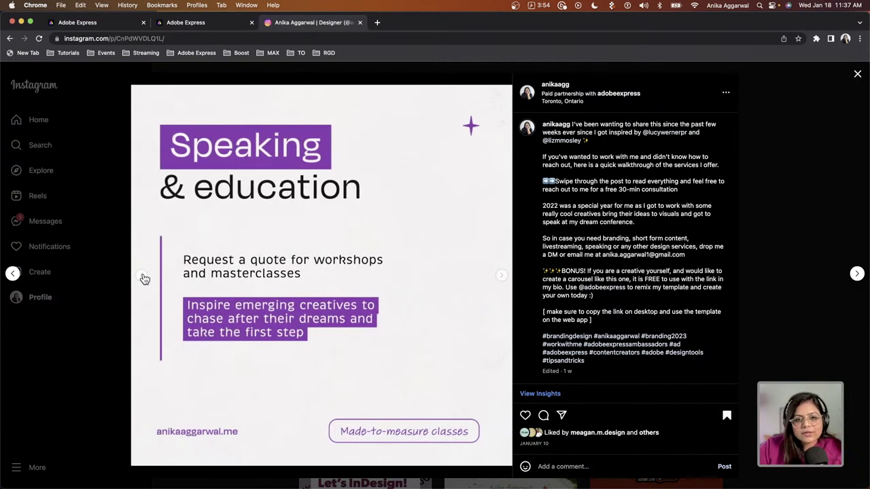
pyautogui.click(144, 279)
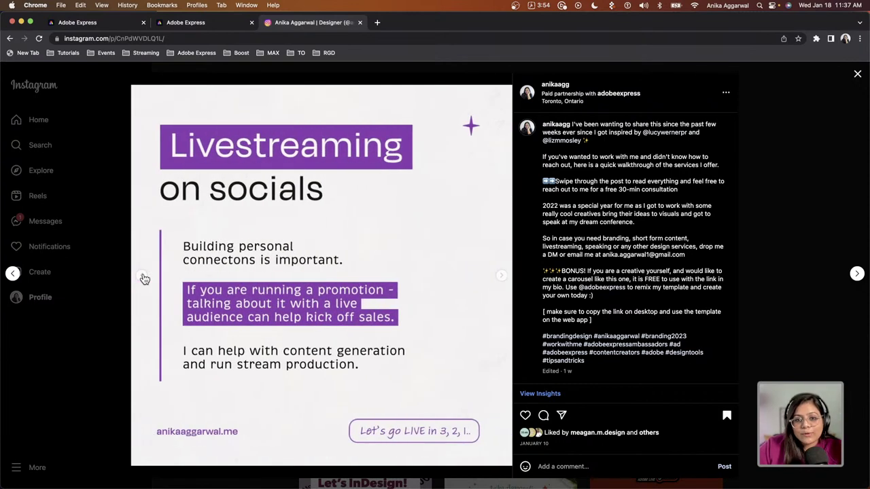
pyautogui.click(144, 279)
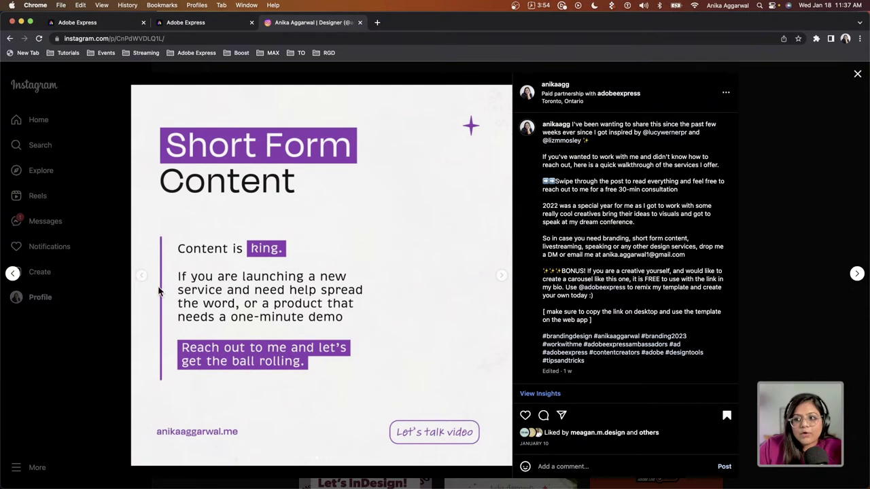
pyautogui.click(144, 280)
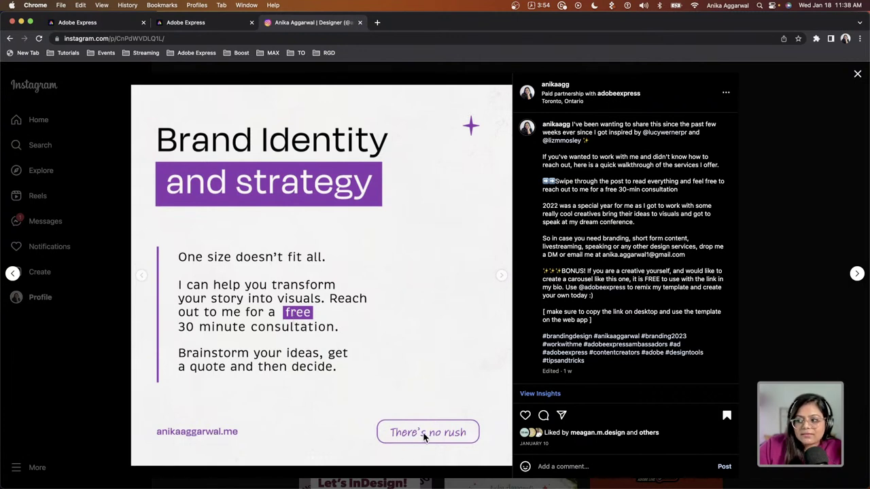
pyautogui.click(501, 275)
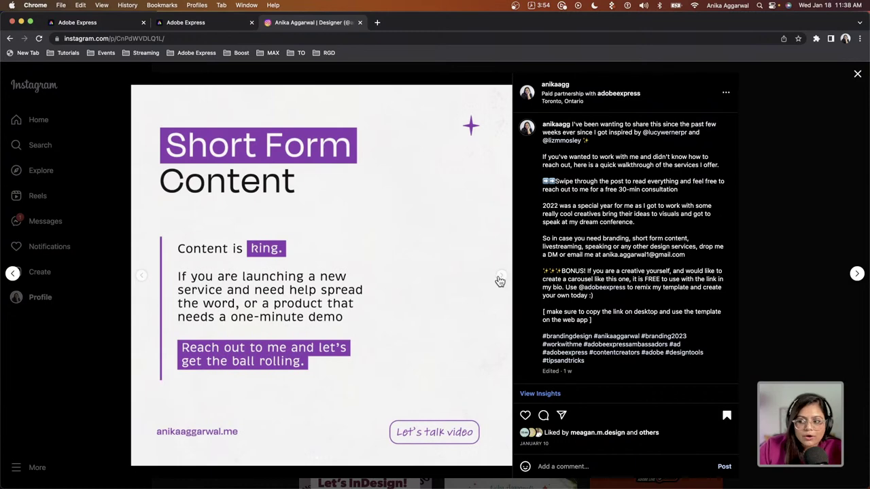
pyautogui.click(501, 275)
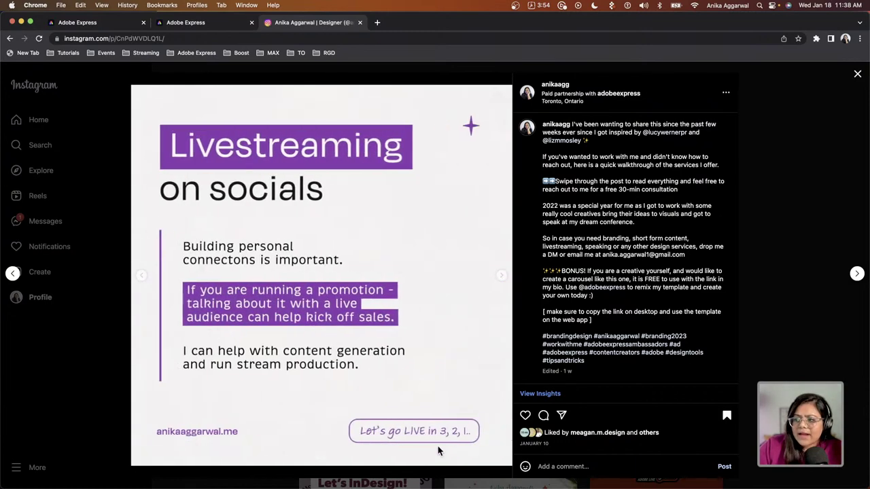
pyautogui.click(501, 278)
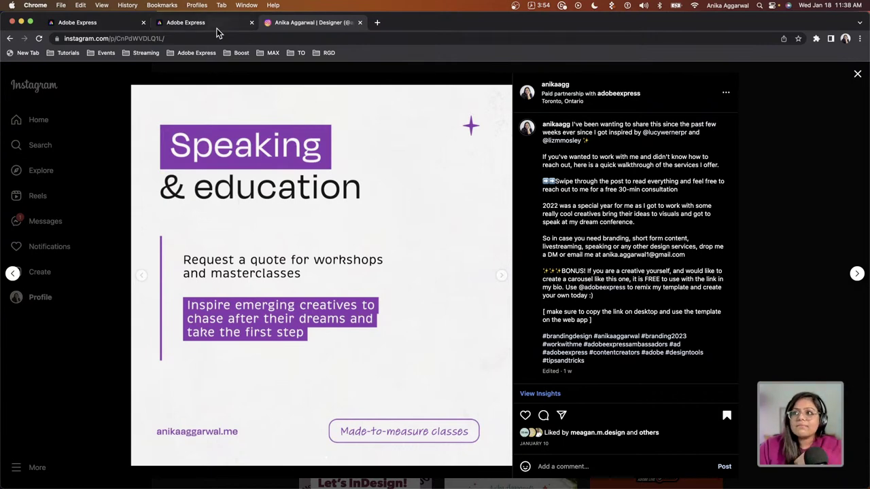
# Return to the food promotion template in Adobe Express, examine the TITLE text's settings and deselect it
pyautogui.click(174, 24)
pyautogui.click(108, 26)
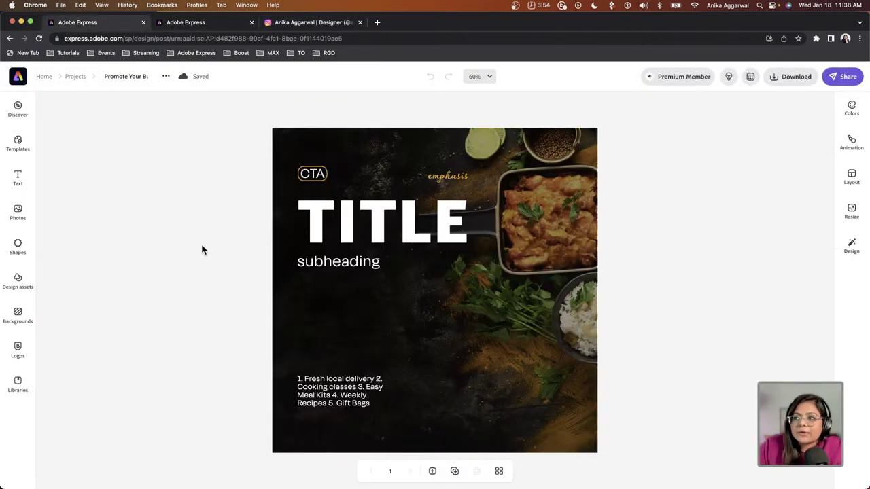
pyautogui.click(350, 222)
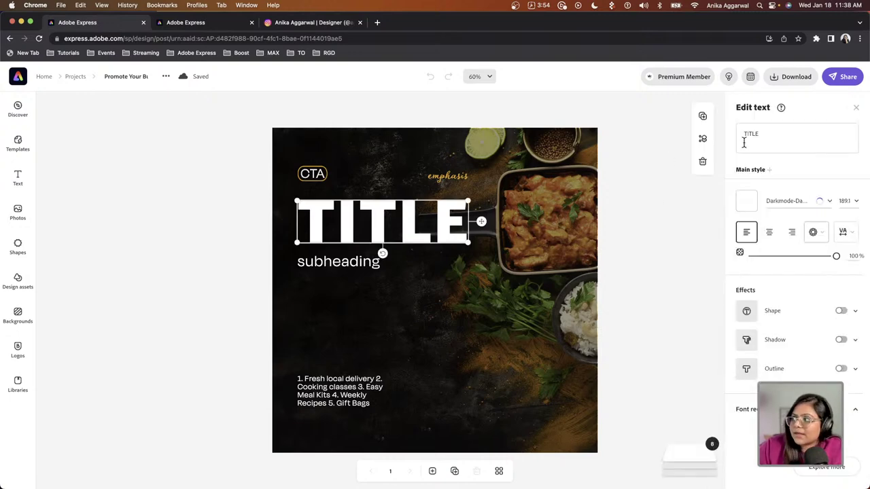
pyautogui.click(195, 194)
# Leave the logo project for the Adobe Express home page and start creating a new brand
pyautogui.click(217, 25)
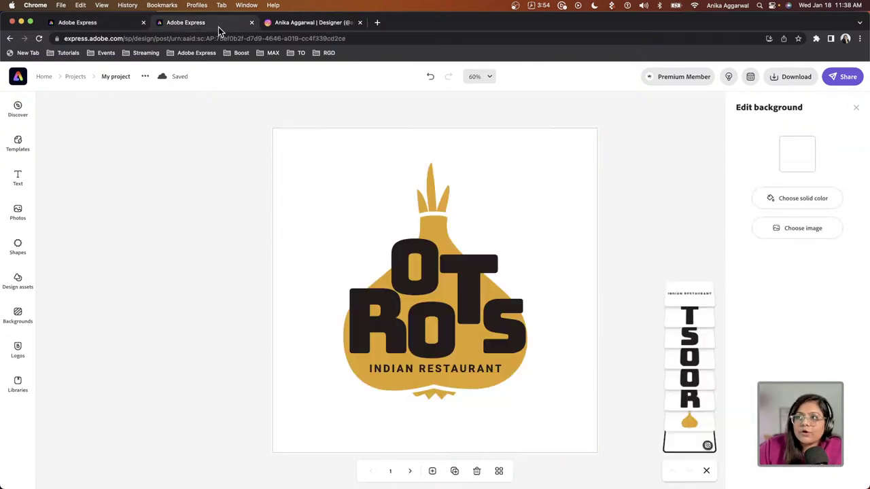
pyautogui.click(26, 79)
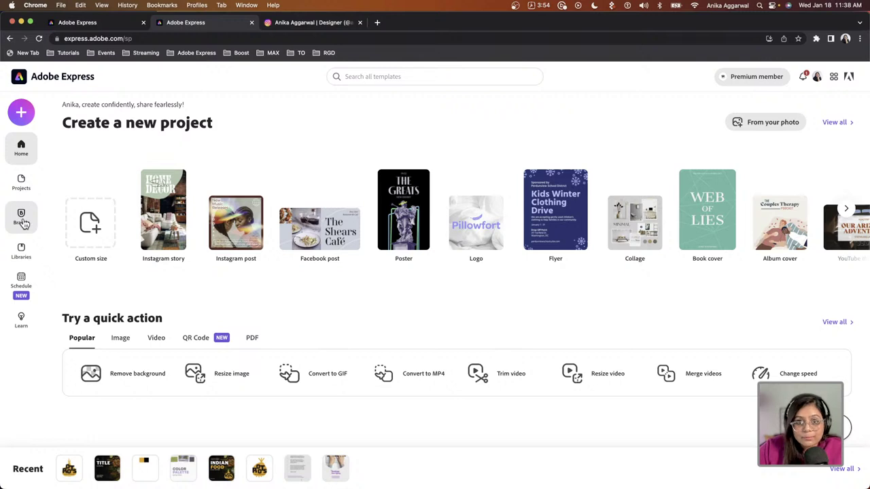
pyautogui.click(21, 218)
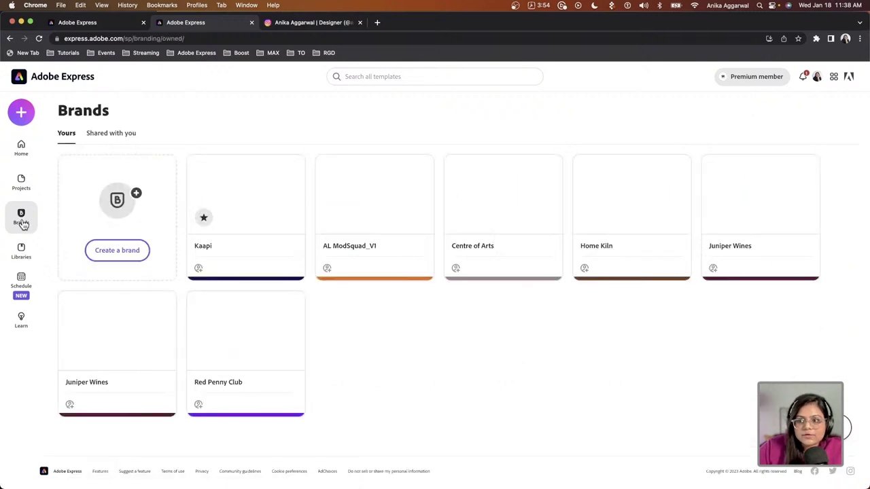
pyautogui.click(108, 252)
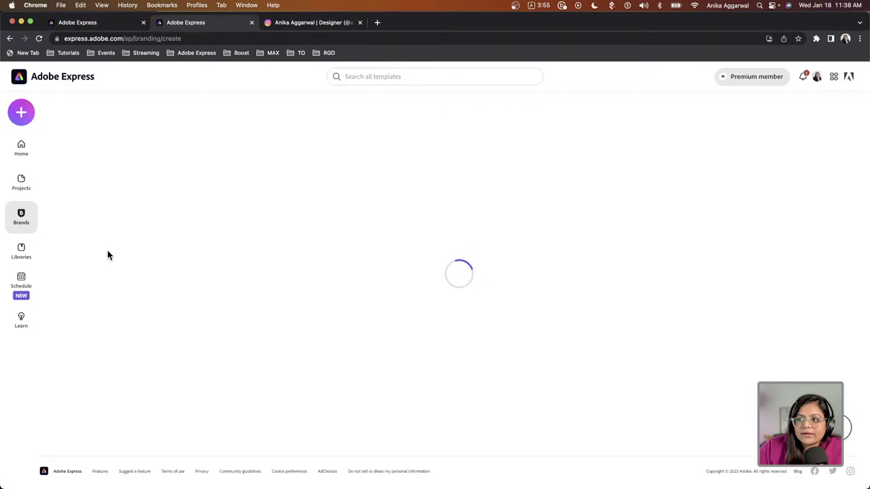
# Switch to Finder and preview the downloaded logo file
pyautogui.click(44, 481)
pyautogui.moveTo(185, 184); pyautogui.dragTo(158, 253)
pyautogui.click(449, 182)
pyautogui.press('space')
pyautogui.press('space')
# Upload My project-1.png from the My project folder in Downloads as the brand's logo
pyautogui.click(157, 270)
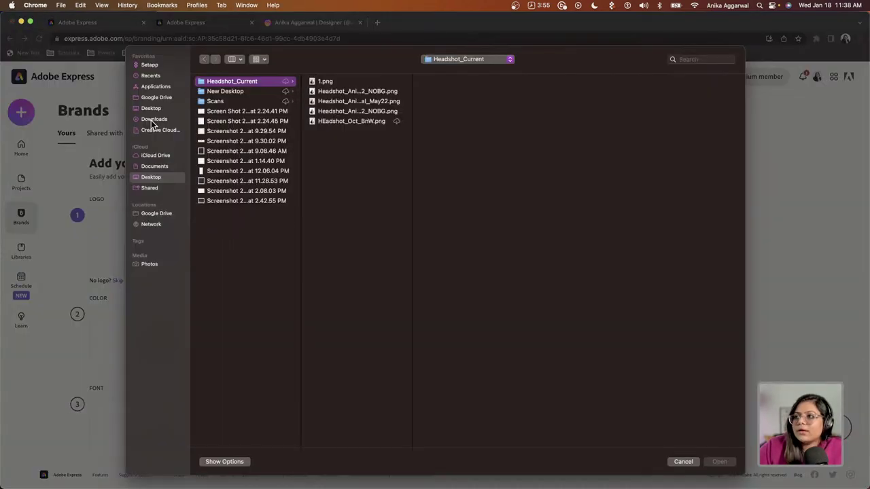
pyautogui.click(151, 120)
pyautogui.click(225, 102)
pyautogui.click(382, 81)
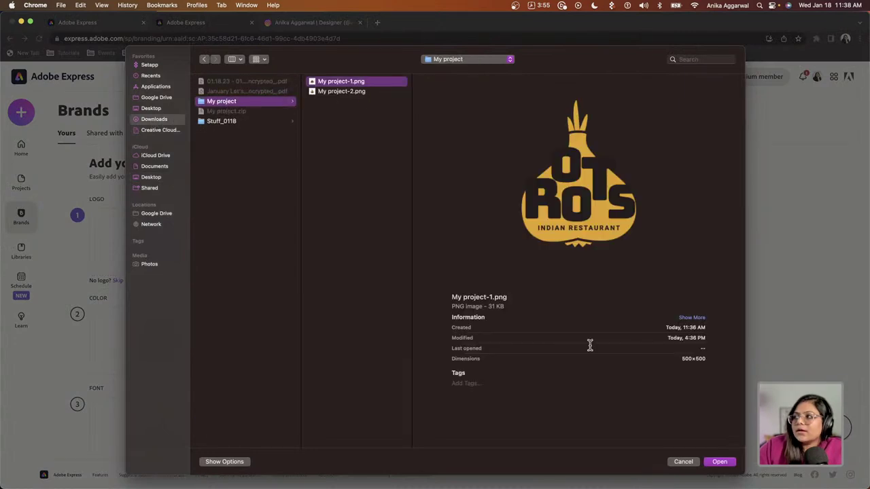
pyautogui.click(710, 463)
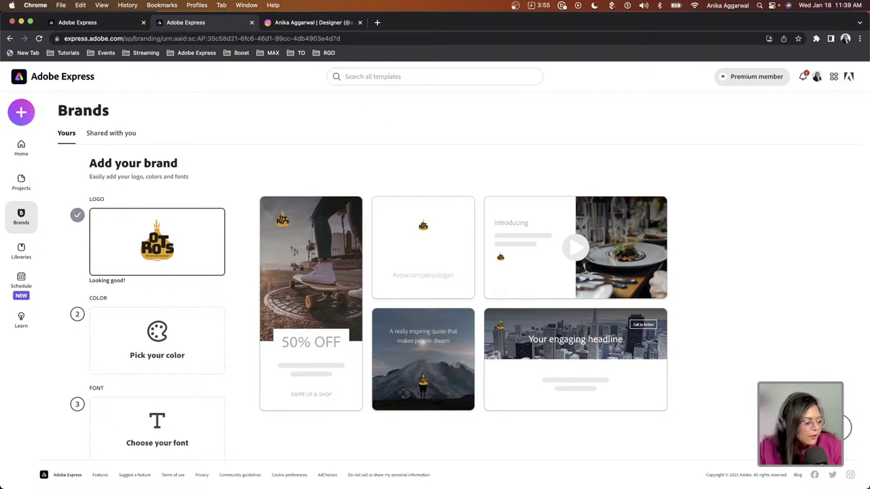
# Set the brand color to the logo's golden yellow, #FD9C00
pyautogui.click(186, 332)
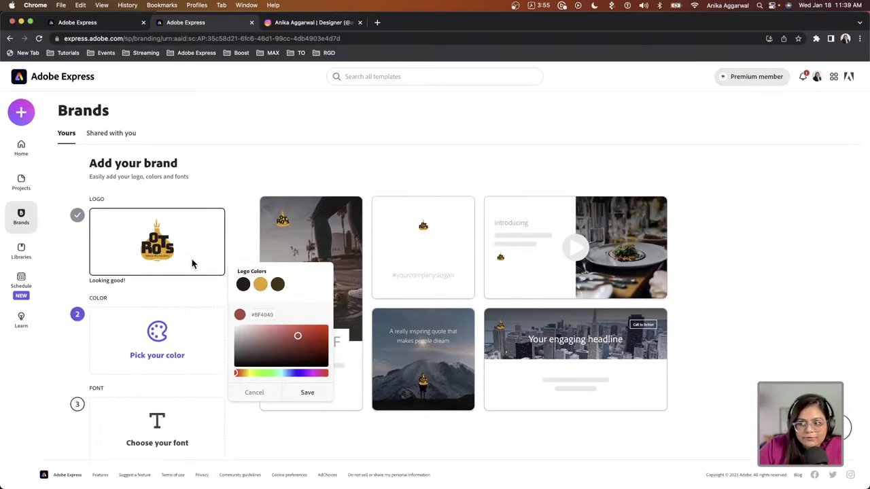
pyautogui.click(261, 284)
pyautogui.click(305, 393)
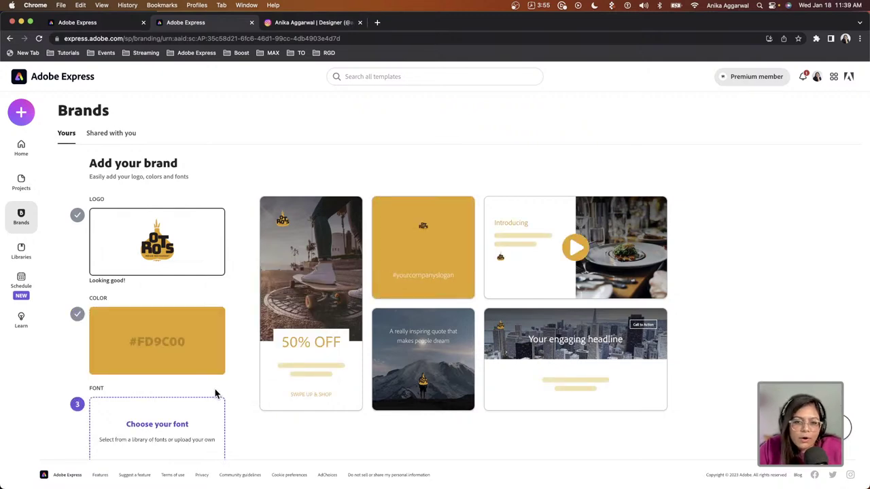
# Check the TITLE text's font in the food promotion template and choose Lato Bold as the brand font
pyautogui.scroll(-1, 216, 401)
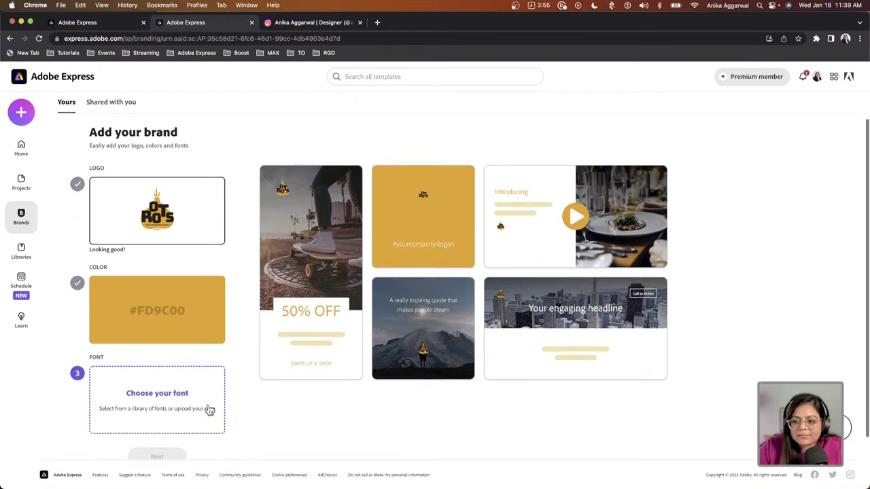
pyautogui.click(194, 418)
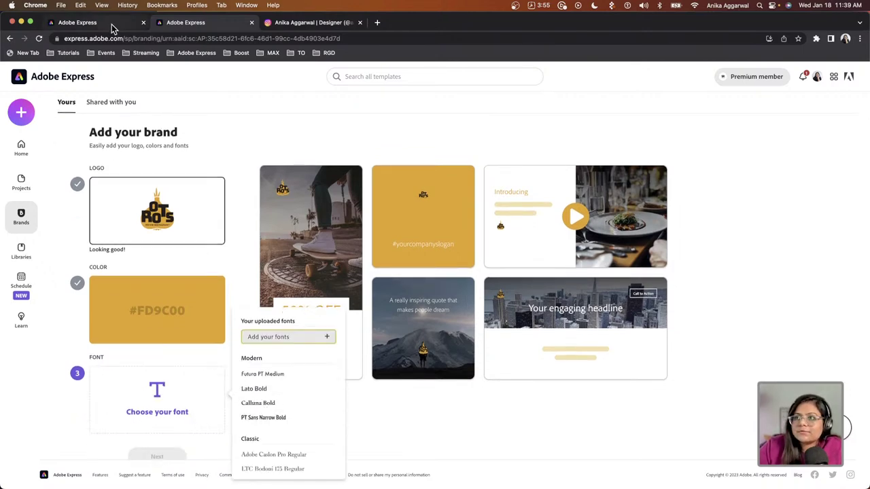
pyautogui.click(102, 23)
pyautogui.click(317, 213)
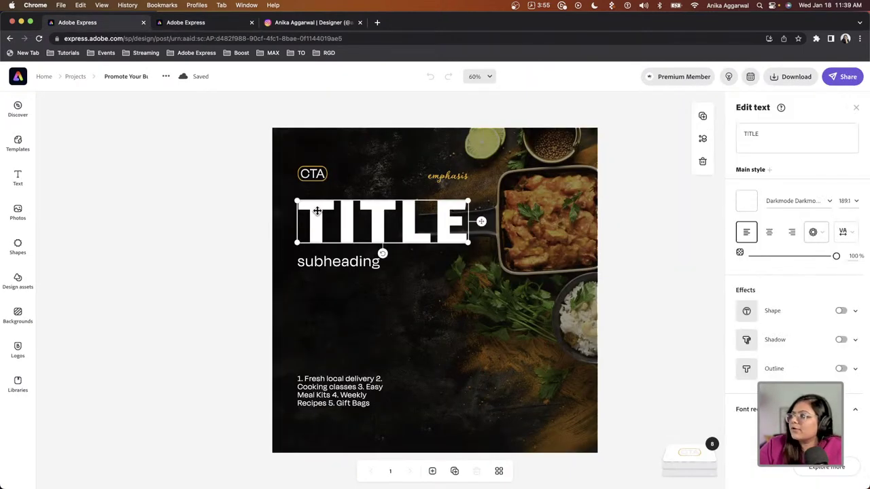
pyautogui.click(830, 202)
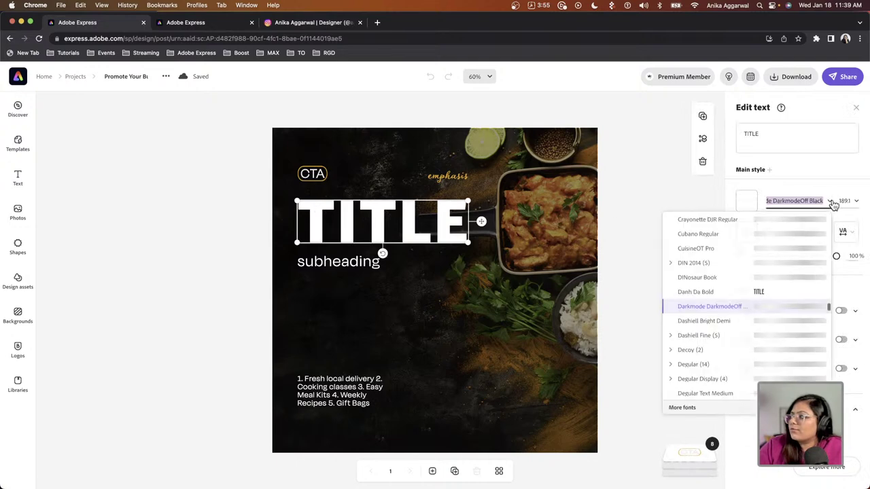
pyautogui.click(231, 22)
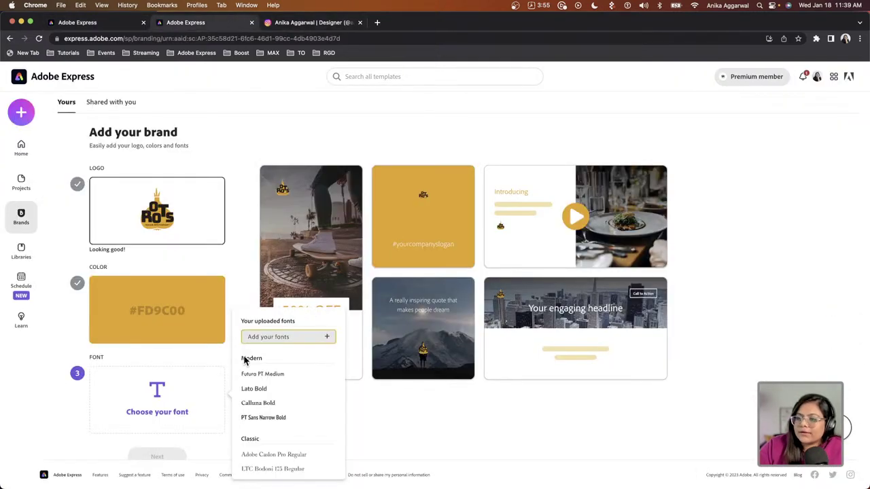
pyautogui.click(264, 389)
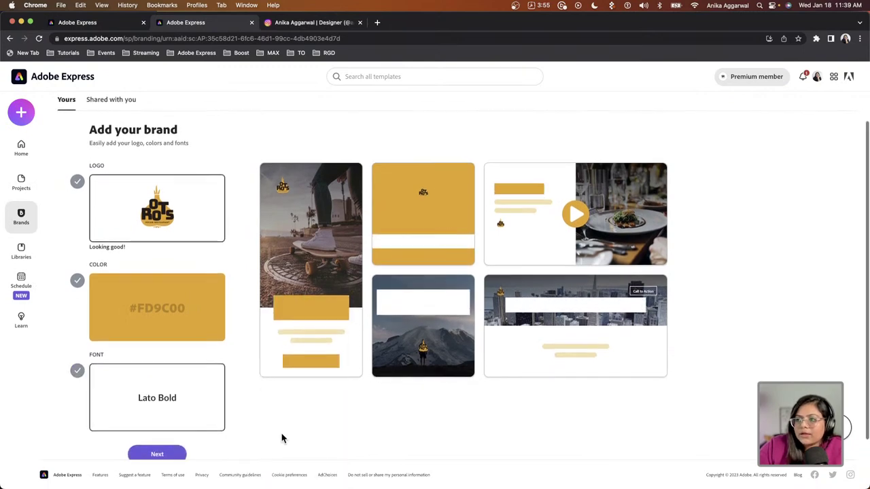
# Try to create the brand under the name Roots
pyautogui.scroll(-1, 259, 443)
pyautogui.click(173, 450)
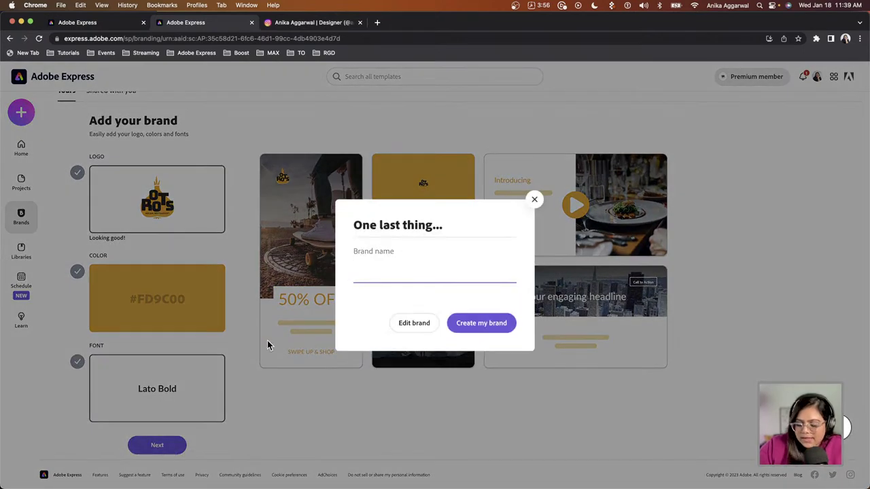
pyautogui.write('Roots')
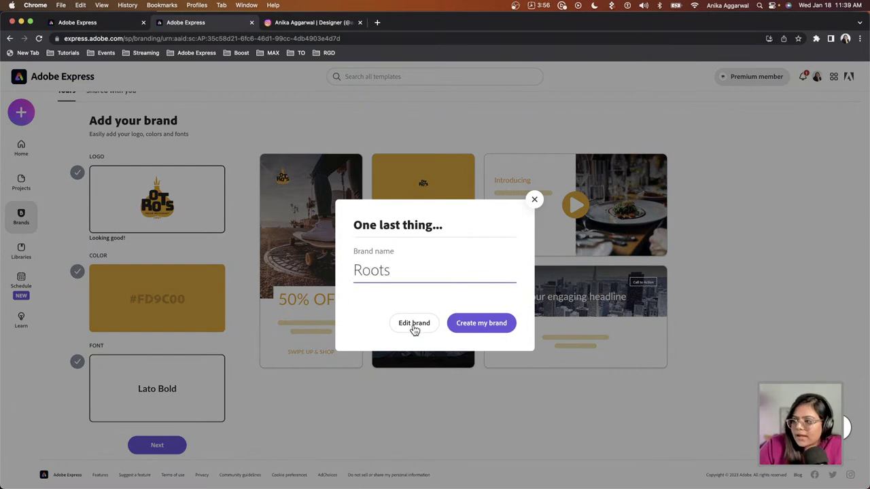
pyautogui.click(462, 326)
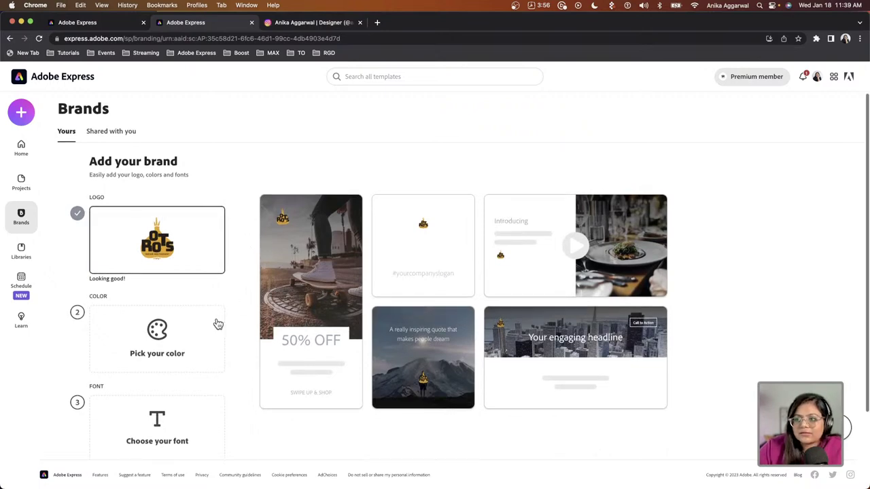
# Pick the logo color #FD9C00 and the Lato Bold font for the brand again
pyautogui.scroll(-2, 187, 336)
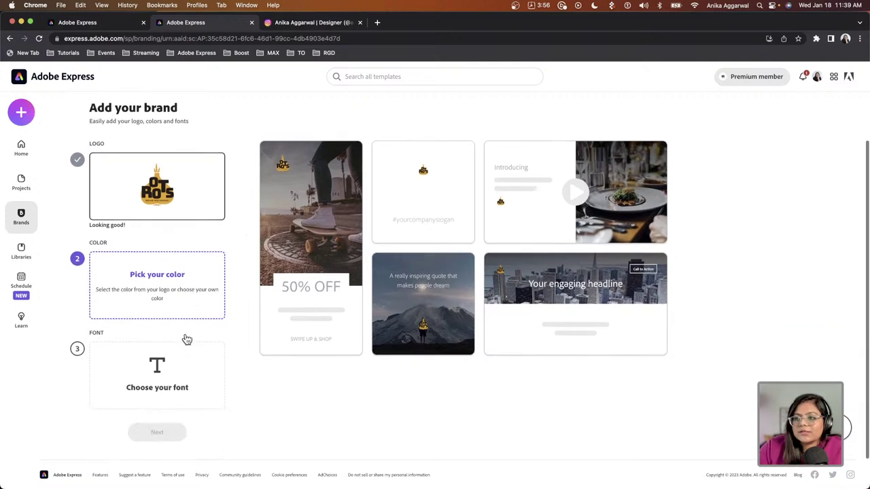
pyautogui.click(171, 302)
pyautogui.click(260, 228)
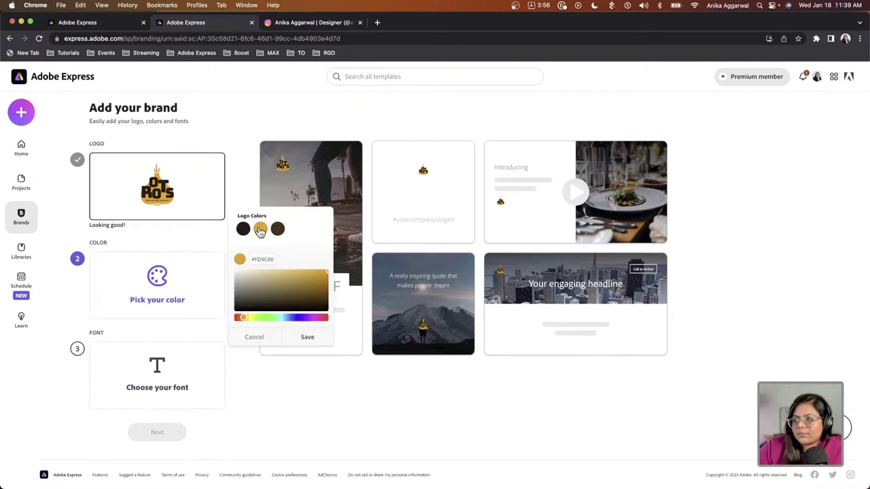
pyautogui.click(306, 337)
pyautogui.click(173, 386)
pyautogui.click(254, 365)
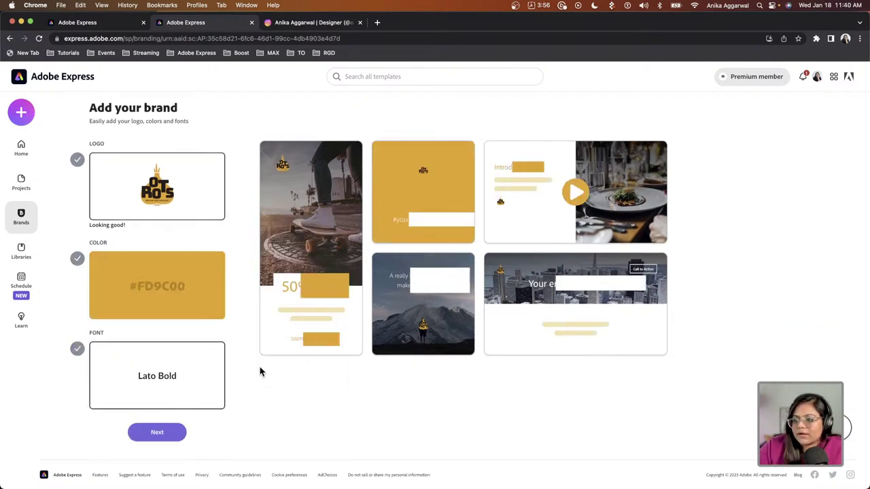
# Enter Roots as the brand name, retry creating the brand and dismiss the resulting message
pyautogui.click(167, 433)
pyautogui.write('Roots')
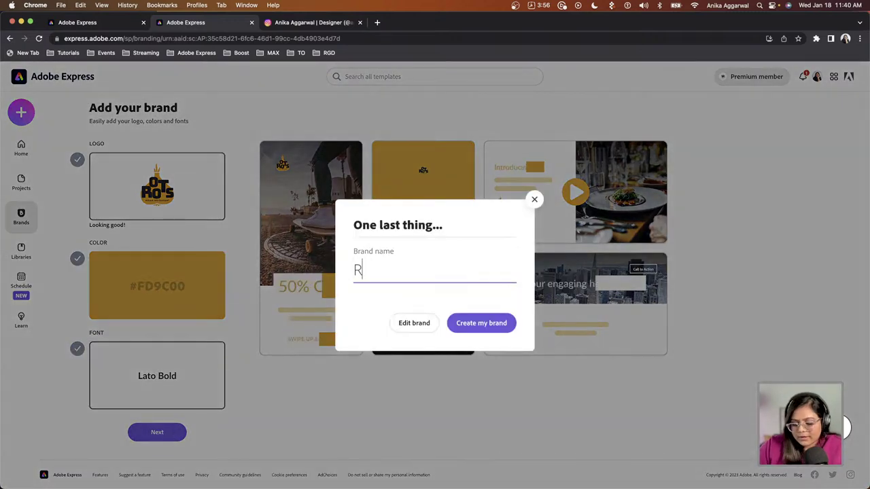
pyautogui.click(481, 324)
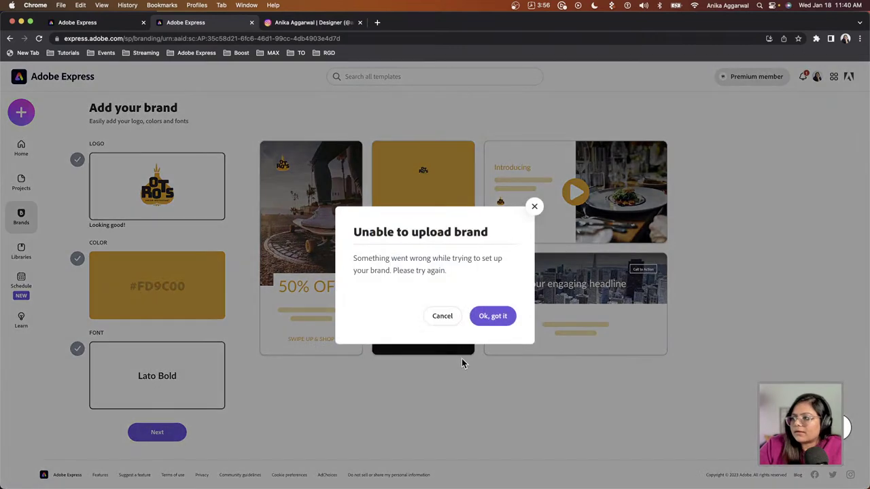
pyautogui.click(480, 315)
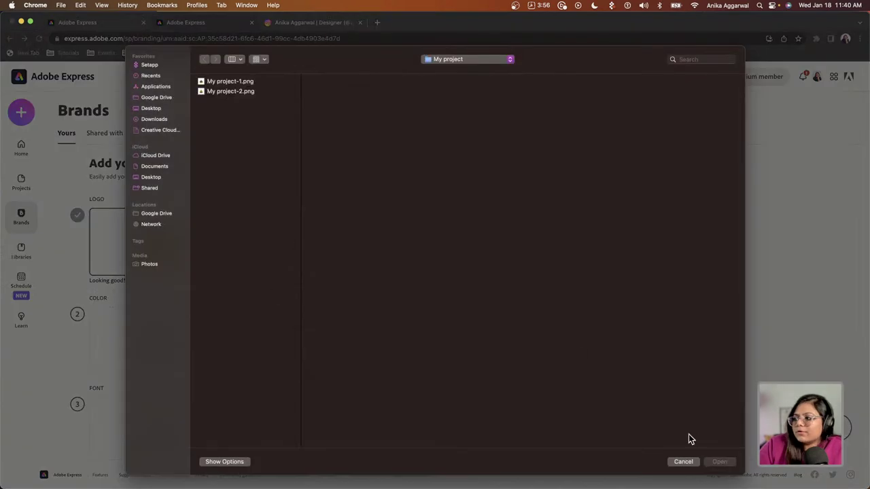
# Keep the current logo, reapply color #FD9C00 and Lato Bold, and submit the brand once more as Roots
pyautogui.click(684, 462)
pyautogui.click(172, 406)
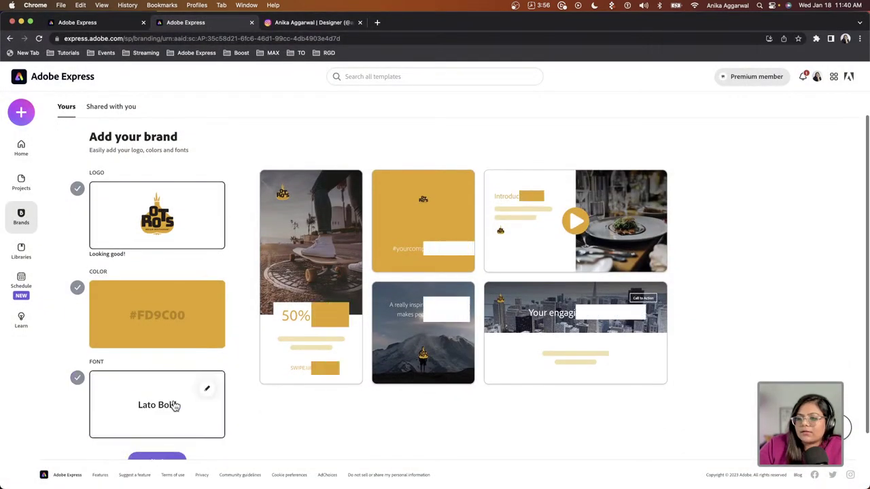
pyautogui.click(391, 443)
pyautogui.click(175, 455)
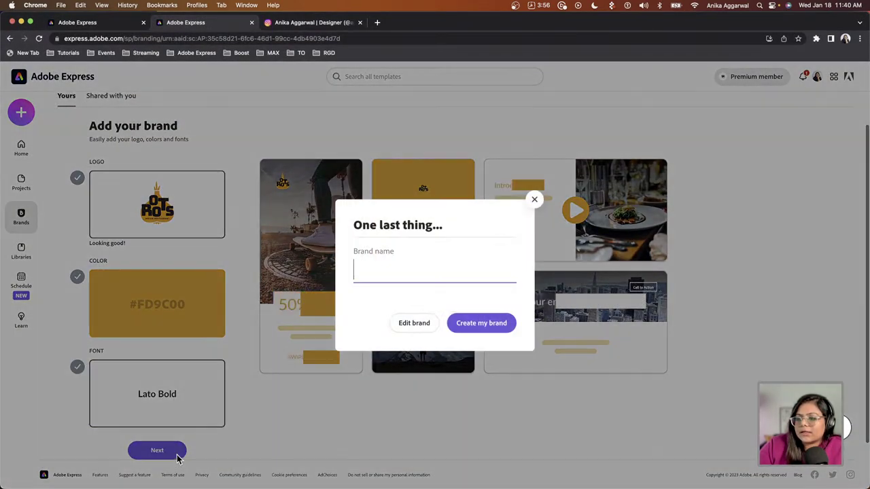
pyautogui.write('Roots')
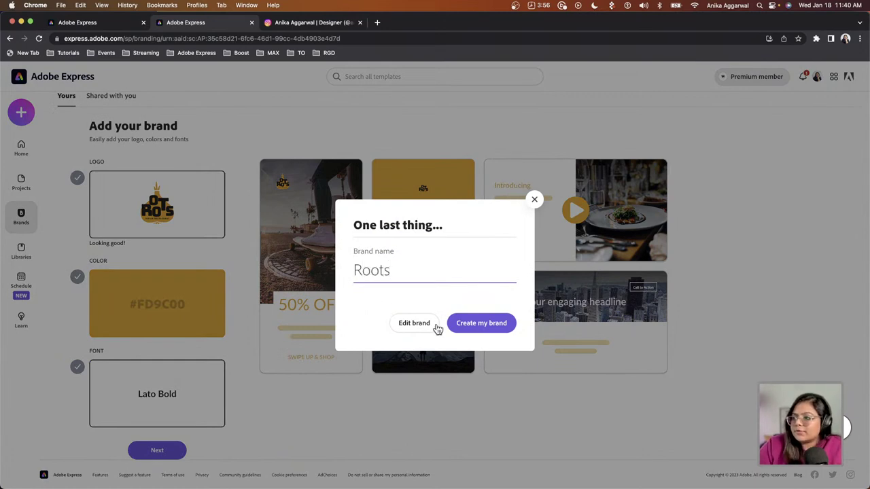
pyautogui.click(453, 326)
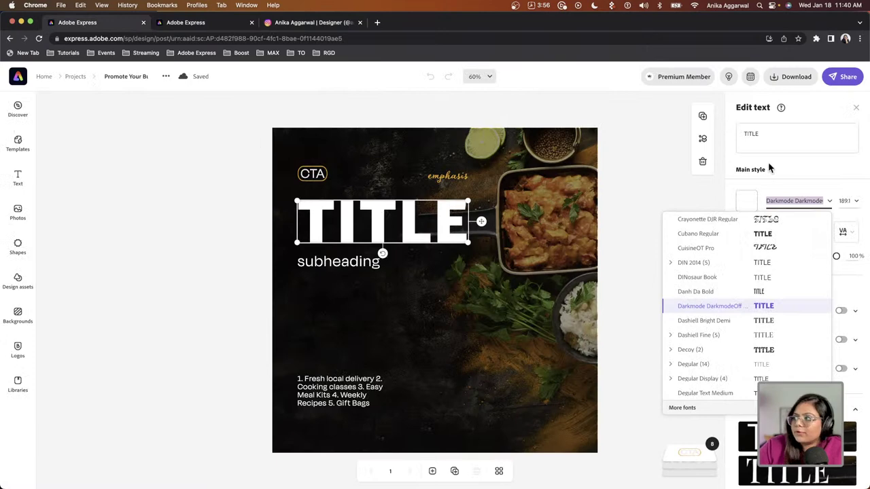
# In the food promotion template, replace the TITLE text with INDIAN FOOD and move the subheading directly below it
pyautogui.click(791, 134)
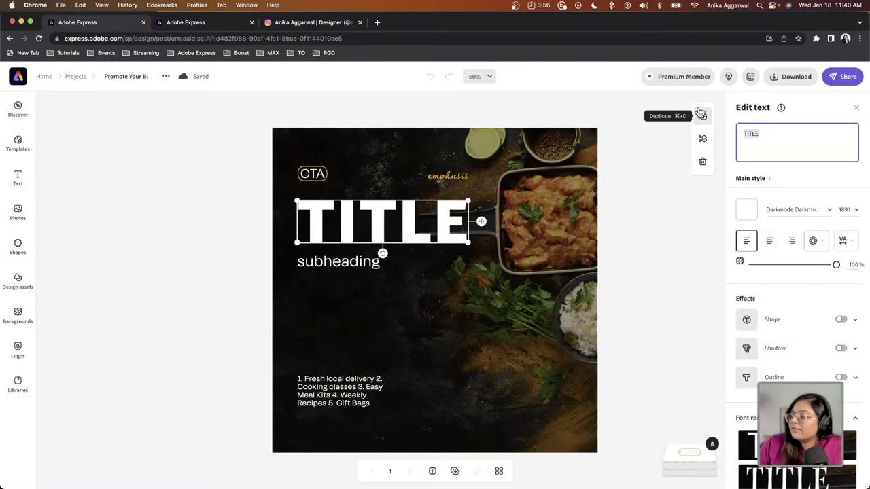
pyautogui.write('INDIAN FOOD')
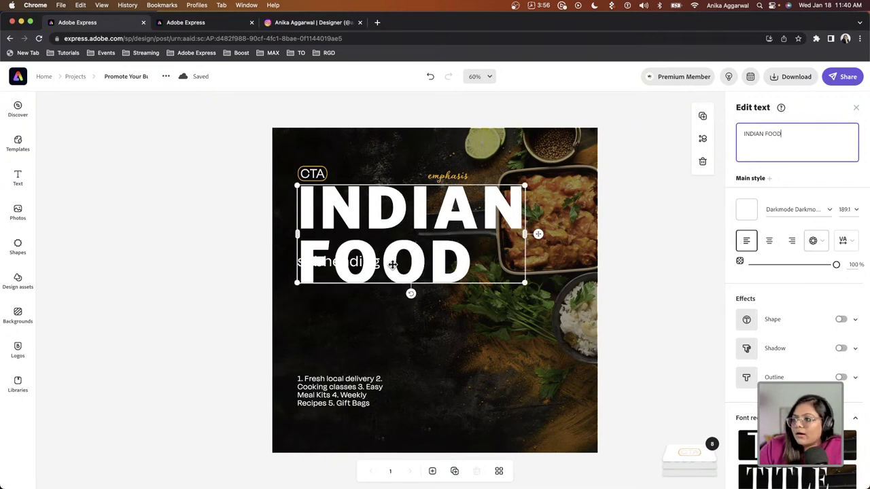
pyautogui.click(304, 260)
pyautogui.moveTo(305, 260); pyautogui.dragTo(306, 301)
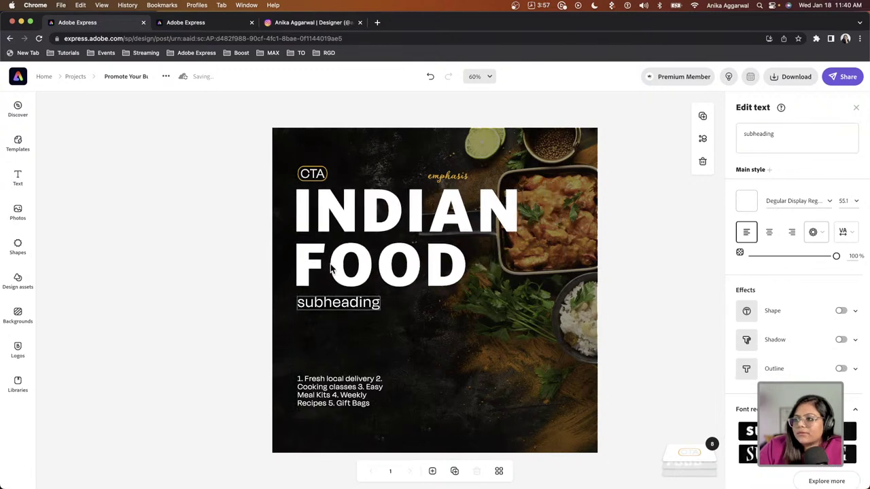
# Change the CTA label to HOW TO ORDER, widen it to fit one line and place it just above the title
pyautogui.click(304, 172)
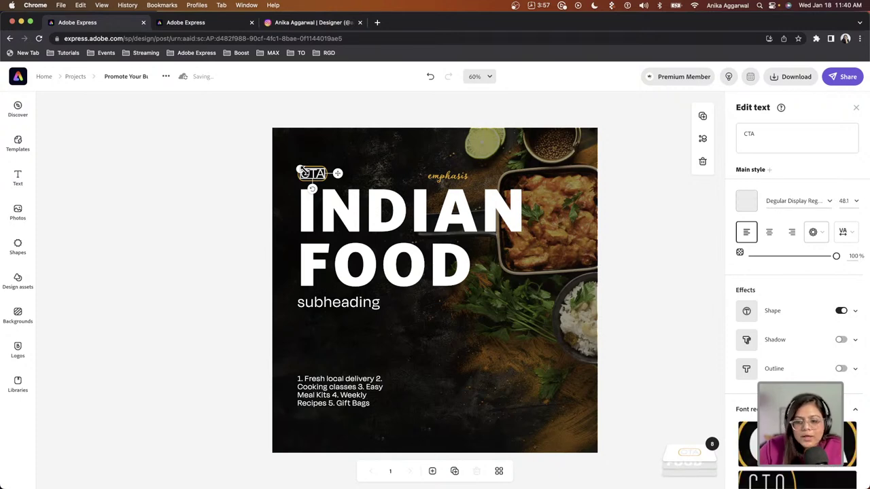
pyautogui.click(761, 132)
pyautogui.moveTo(761, 133); pyautogui.dragTo(741, 133)
pyautogui.write('HOW TO ORDER')
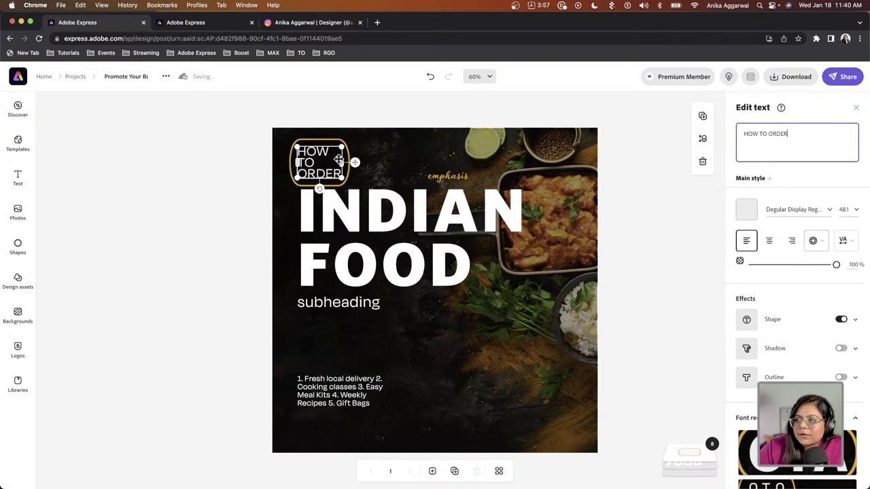
pyautogui.moveTo(352, 162); pyautogui.dragTo(403, 163)
pyautogui.moveTo(334, 148); pyautogui.dragTo(376, 168)
# Select the emphasis text, review the keywords in the AdobeLive_Carousel_RootsCopy document in TextEdit, and return to the design
pyautogui.click(442, 176)
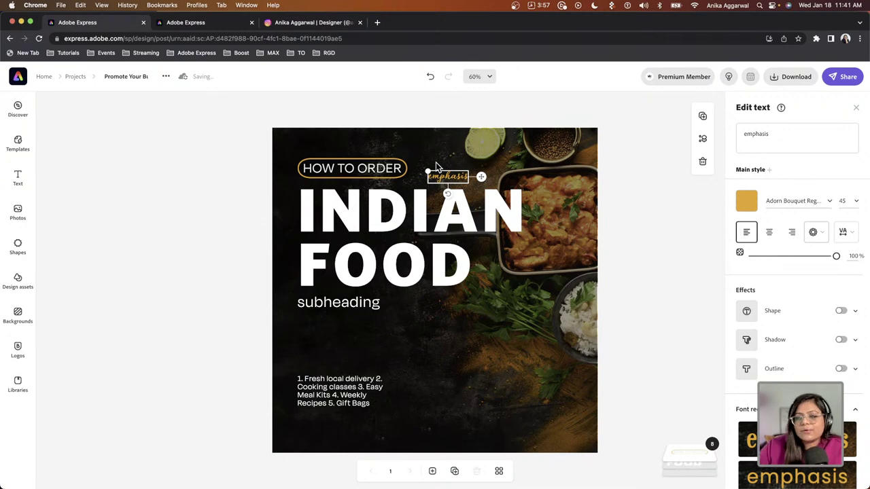
pyautogui.moveTo(583, 476)
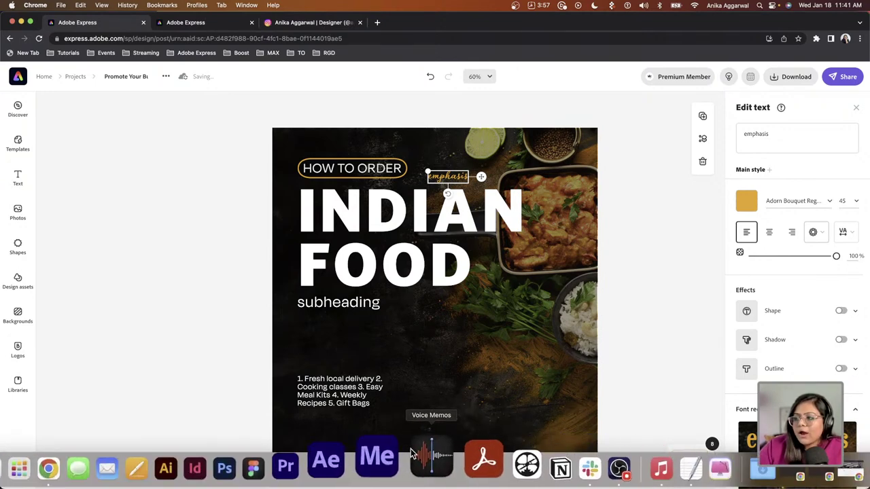
pyautogui.click(647, 468)
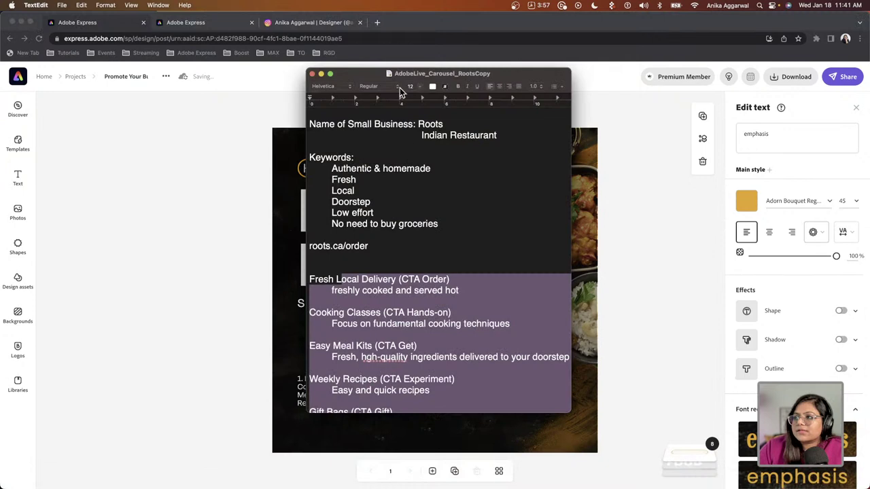
pyautogui.moveTo(329, 168); pyautogui.dragTo(429, 169)
pyautogui.moveTo(316, 180); pyautogui.dragTo(369, 201)
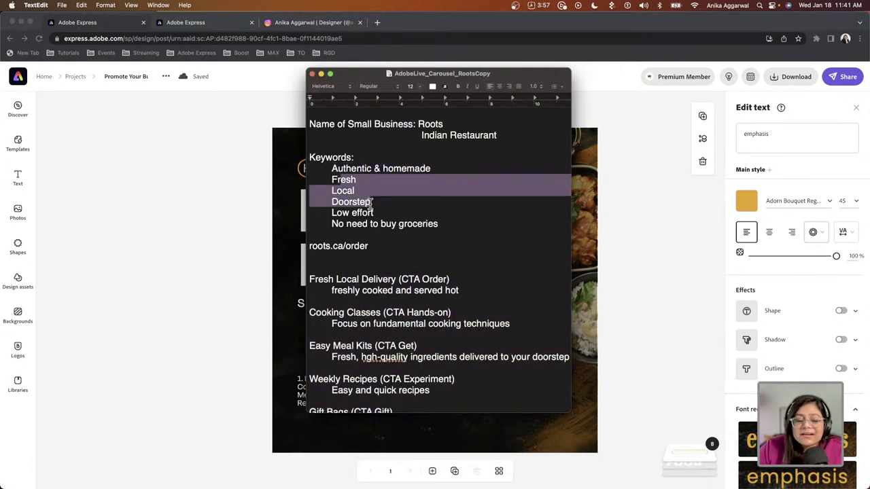
pyautogui.click(261, 143)
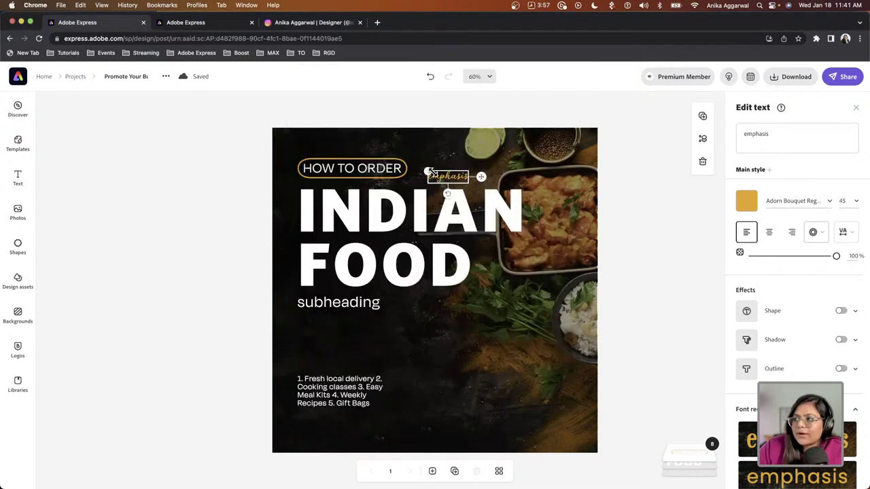
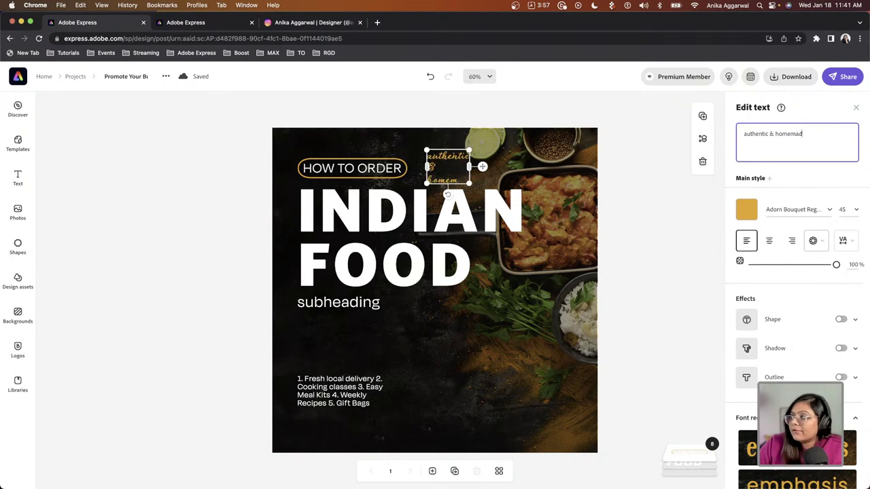
# Complete the emphasis text as authentic & homemade and widen its box so it fits on one line
pyautogui.moveTo(470, 166); pyautogui.dragTo(497, 174)
pyautogui.click(167, 221)
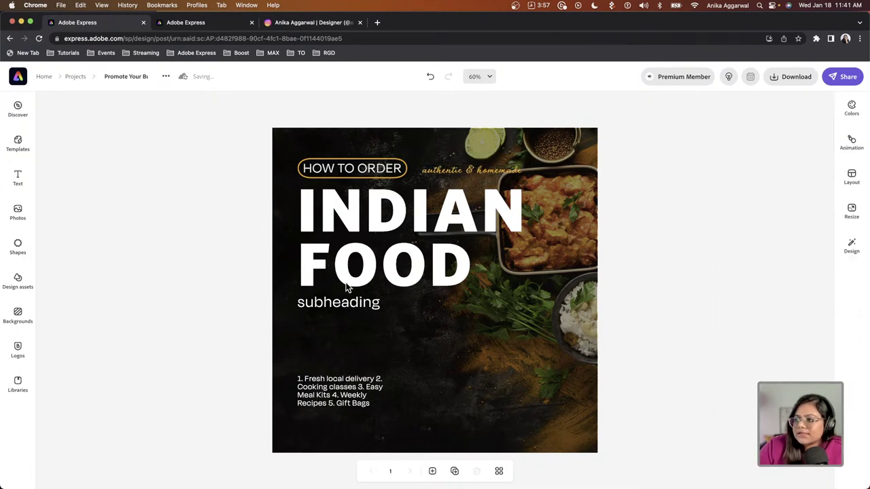
pyautogui.click(343, 271)
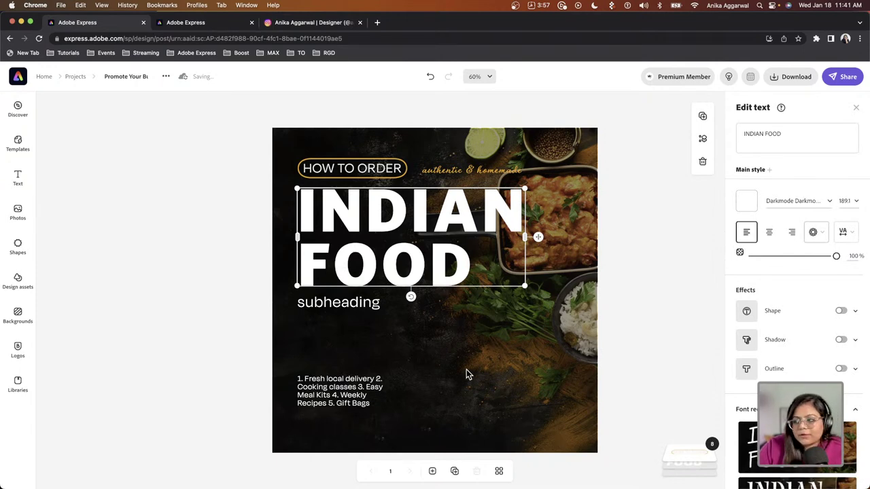
# On the Roots brand page, add My project-2.png as an additional logo
pyautogui.click(195, 25)
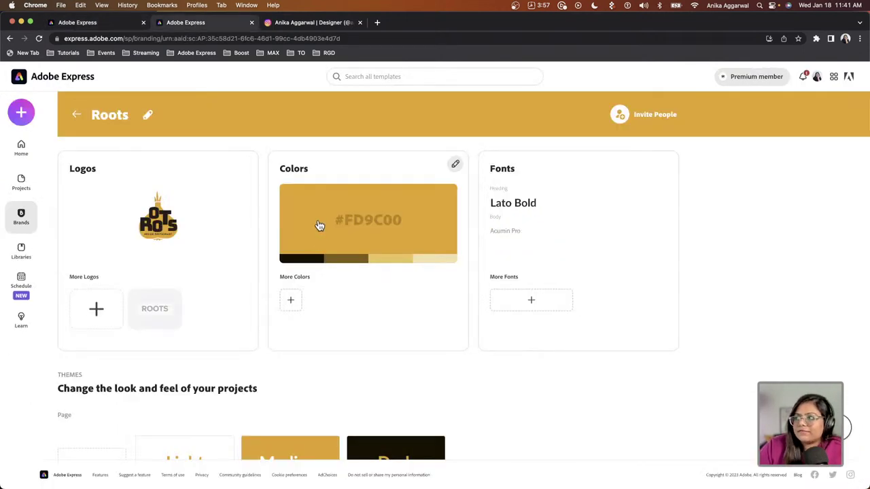
pyautogui.scroll(-5, 367, 313)
pyautogui.scroll(5, 354, 321)
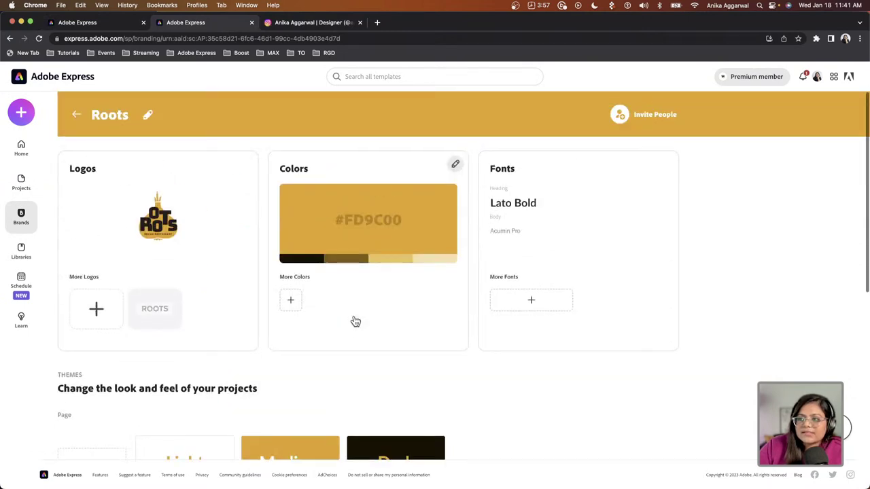
pyautogui.click(95, 23)
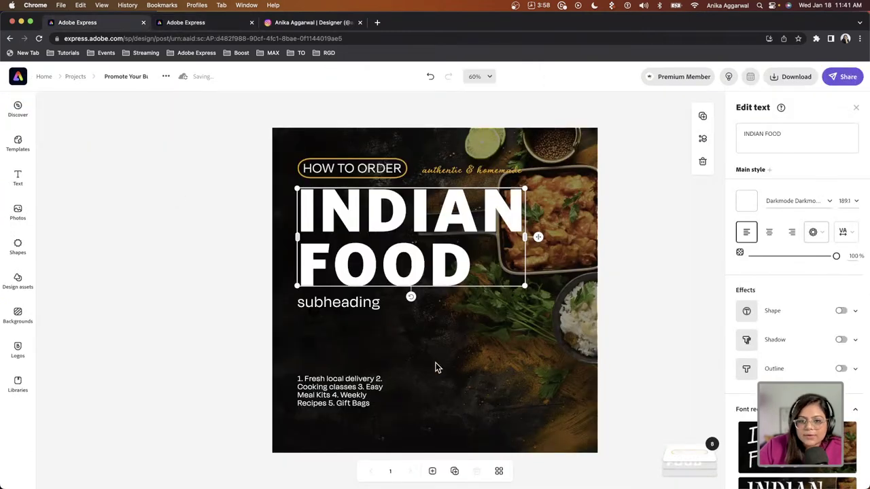
pyautogui.click(194, 22)
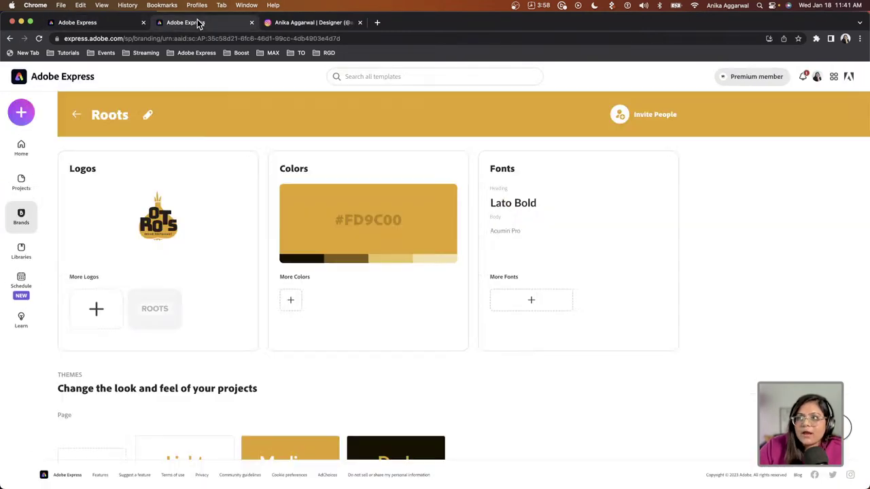
pyautogui.click(97, 310)
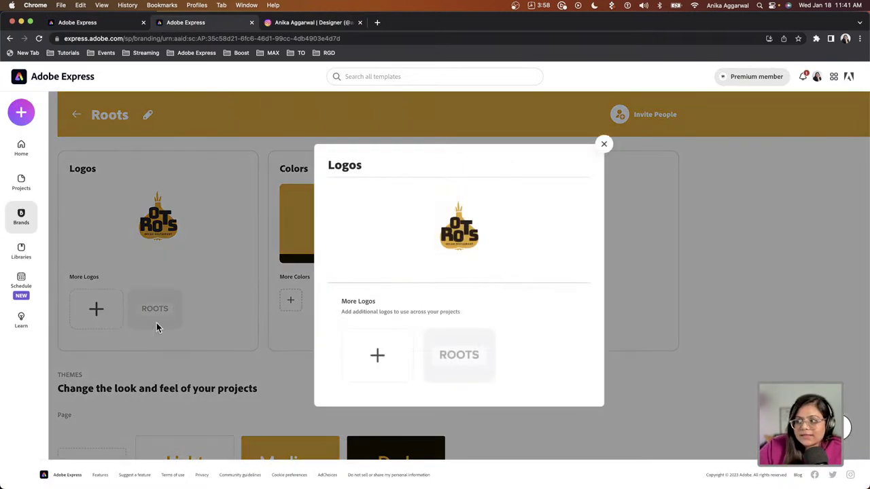
pyautogui.click(378, 357)
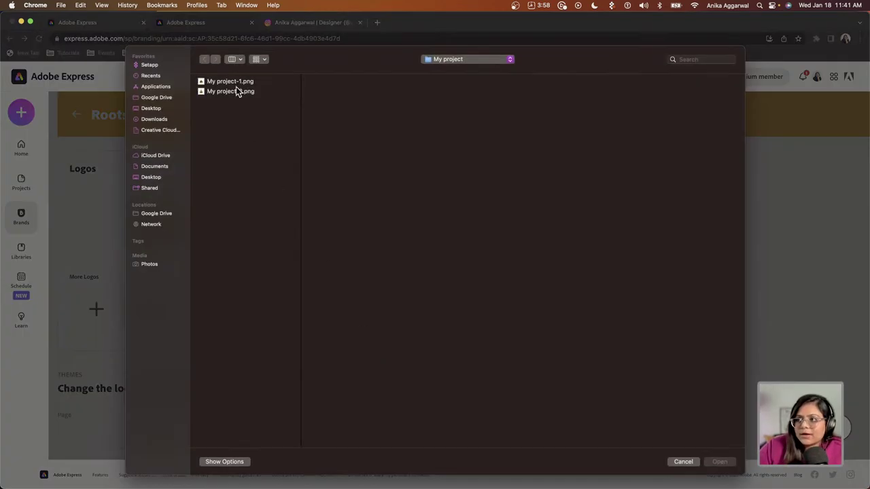
pyautogui.click(234, 91)
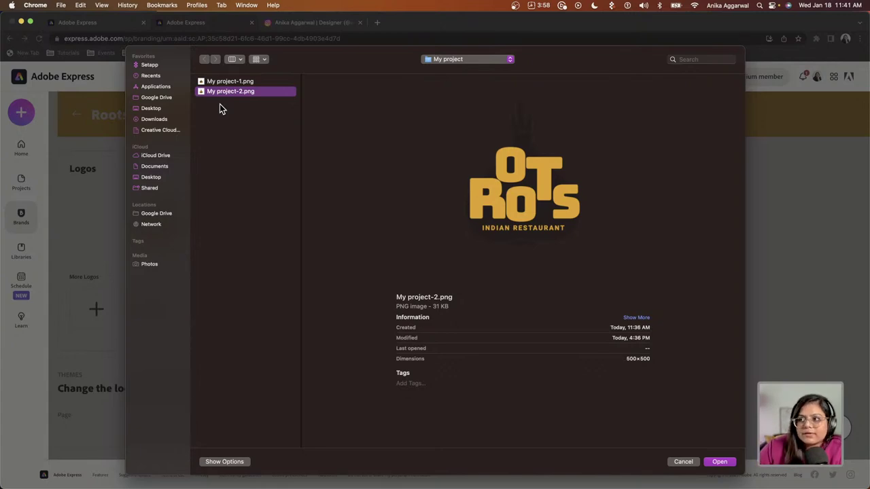
pyautogui.click(720, 462)
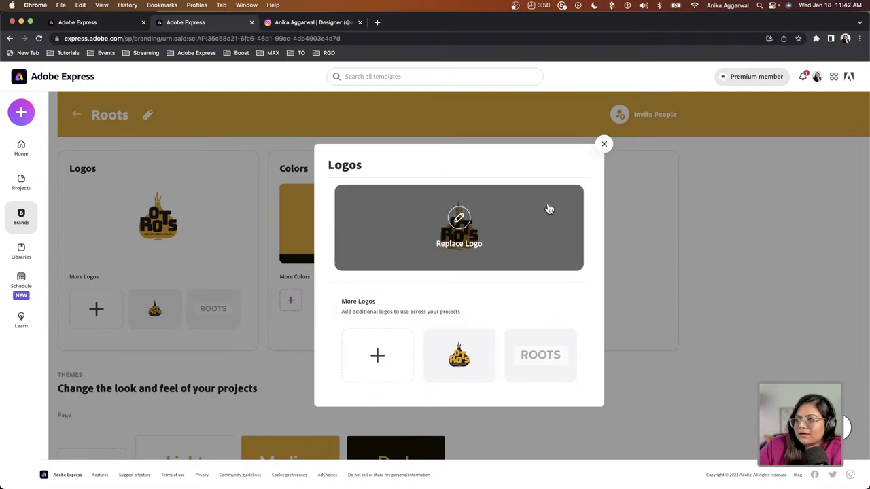
pyautogui.click(604, 145)
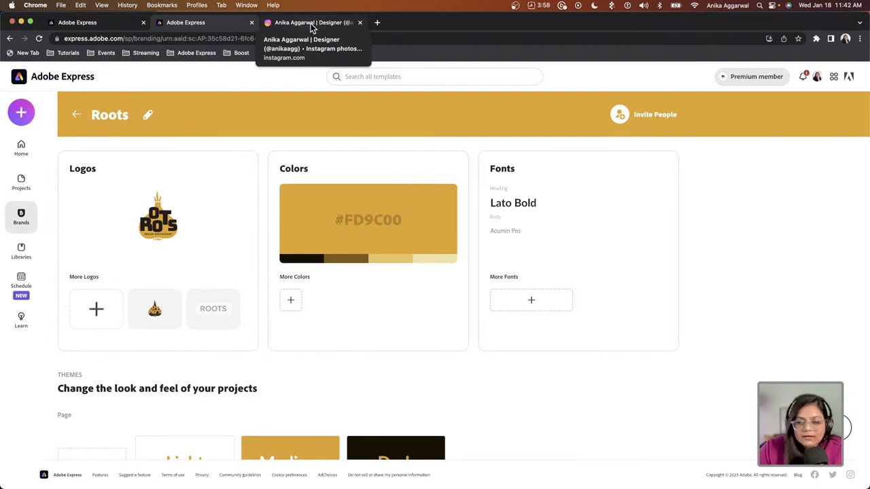
# Return to the food promotion design and switch its active brand from Kaapi to Roots
pyautogui.click(128, 25)
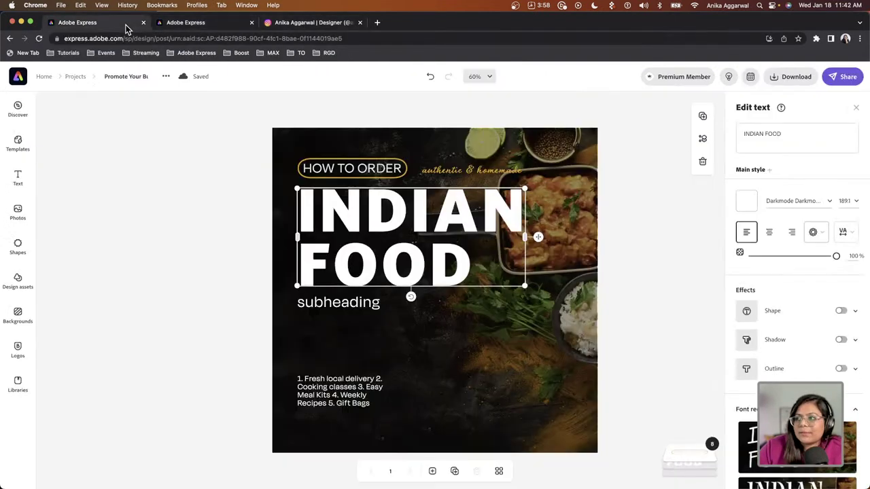
pyautogui.click(18, 356)
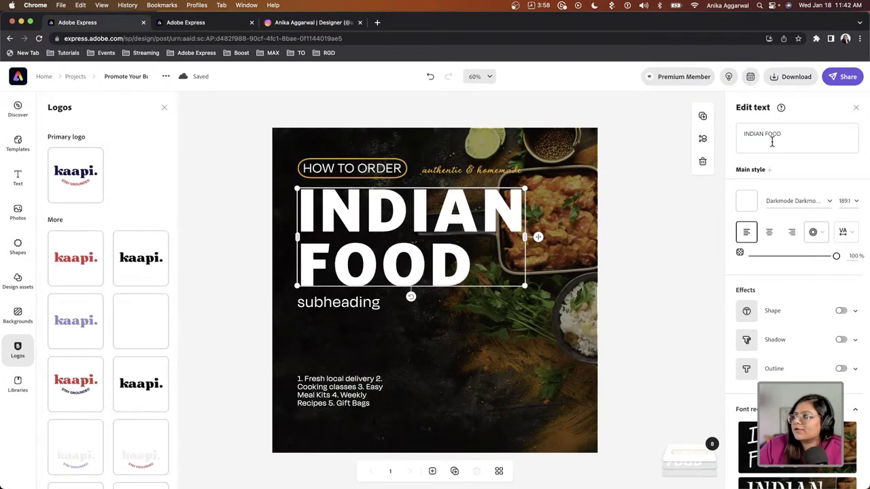
pyautogui.click(703, 185)
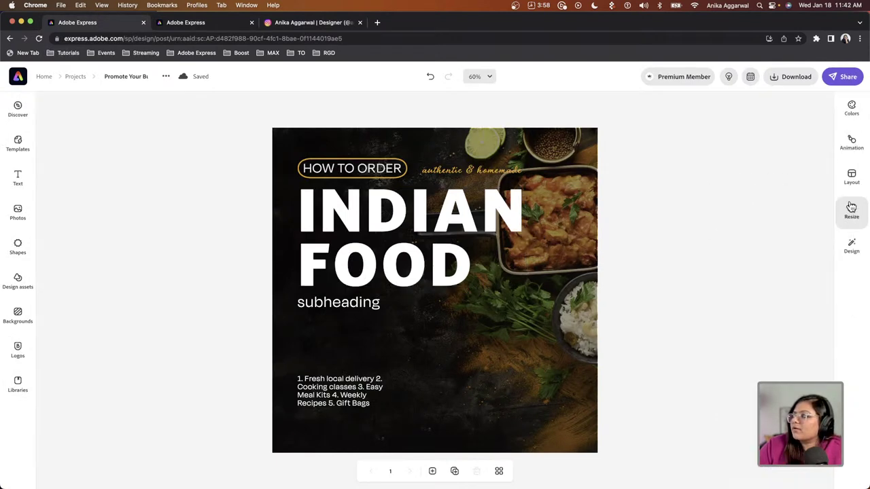
pyautogui.click(852, 244)
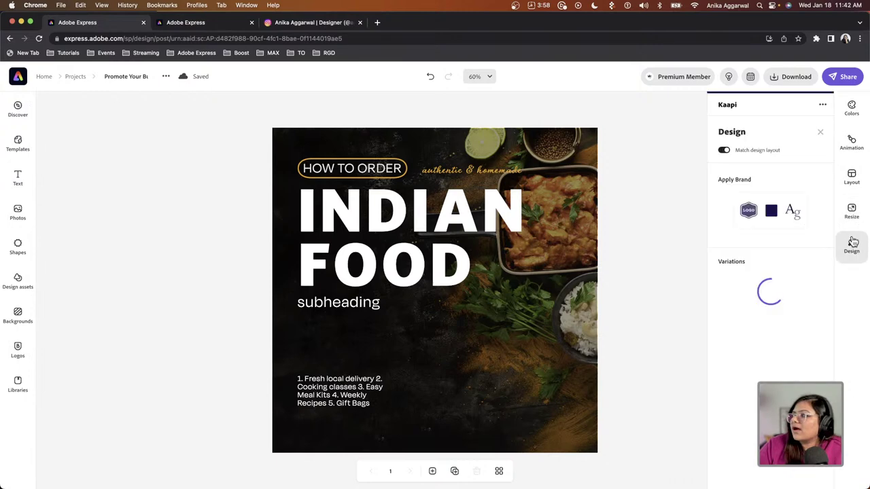
pyautogui.click(822, 106)
pyautogui.click(794, 128)
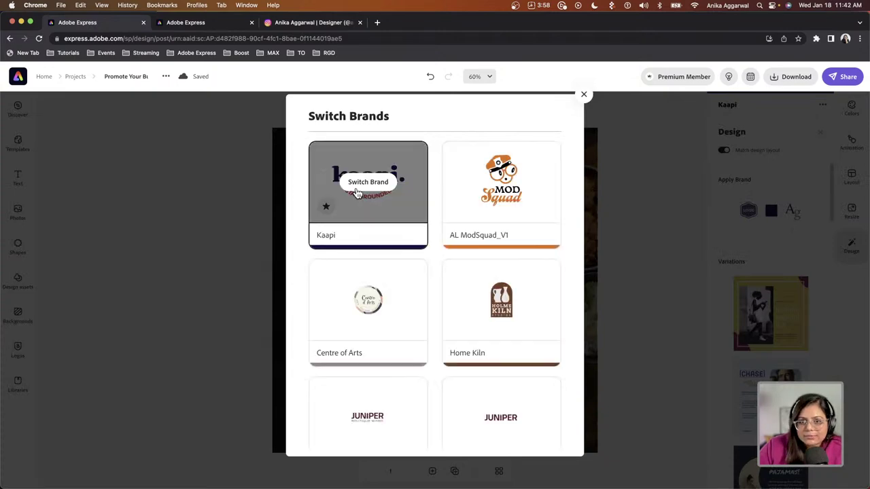
pyautogui.scroll(-3, 432, 325)
pyautogui.scroll(-5, 432, 324)
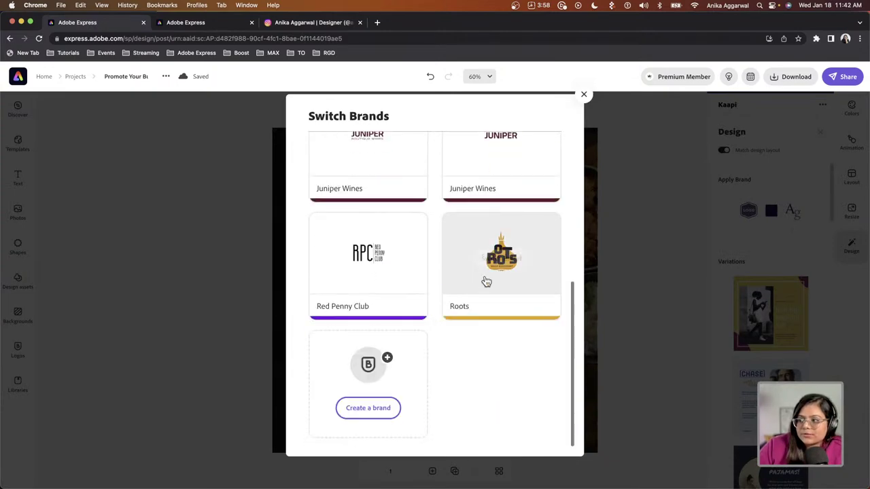
pyautogui.click(491, 253)
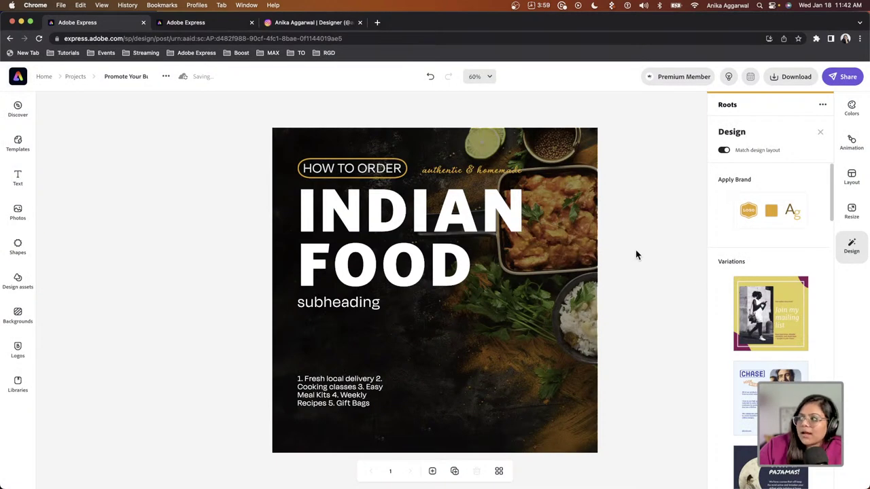
pyautogui.moveTo(730, 225)
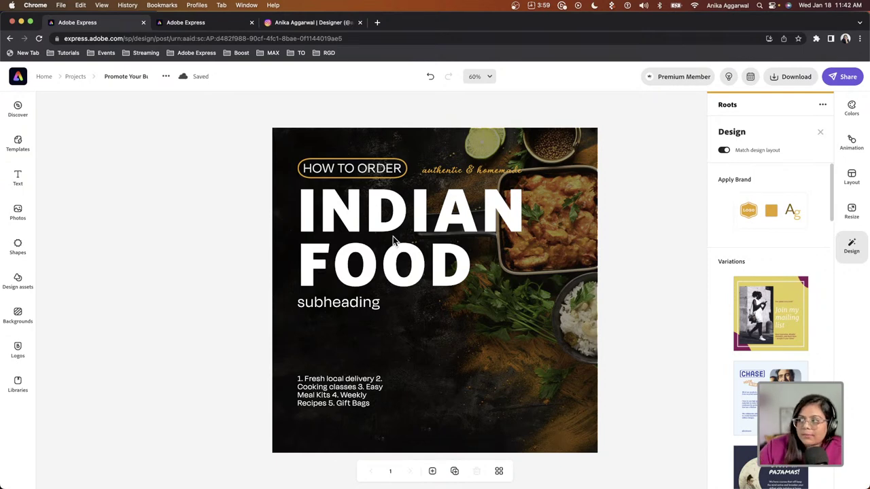
pyautogui.click(351, 222)
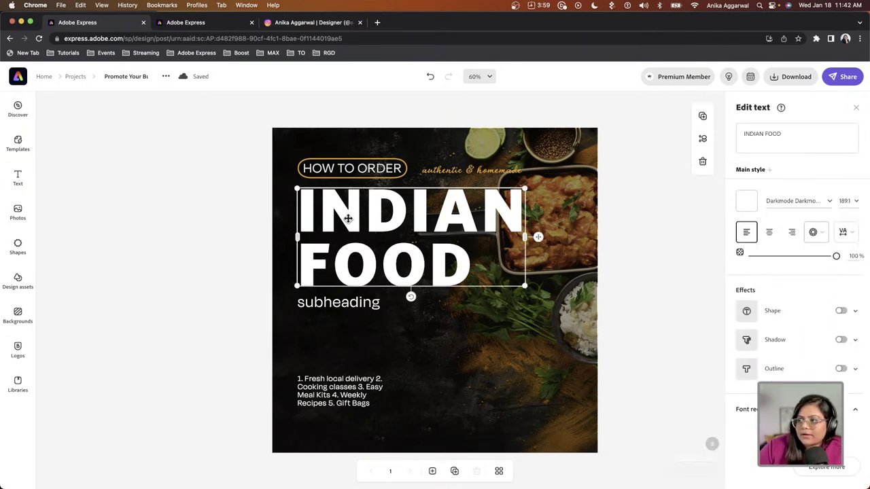
pyautogui.click(807, 198)
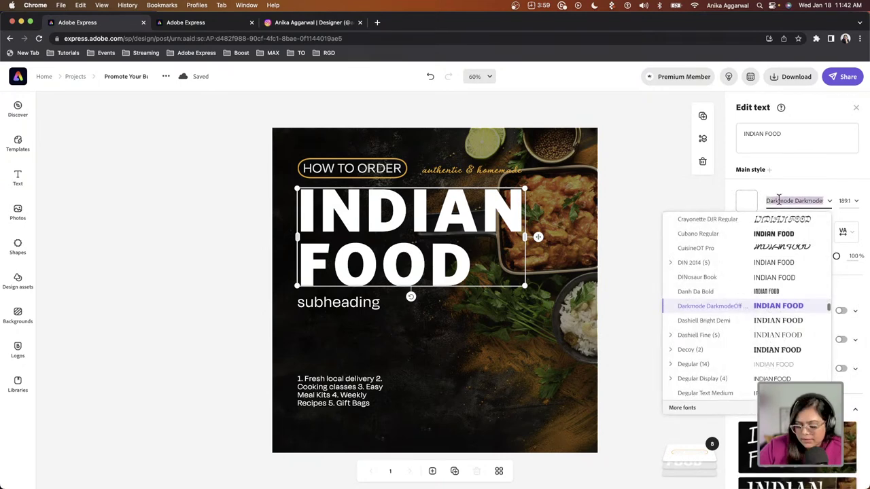
pyautogui.click(637, 209)
pyautogui.click(466, 233)
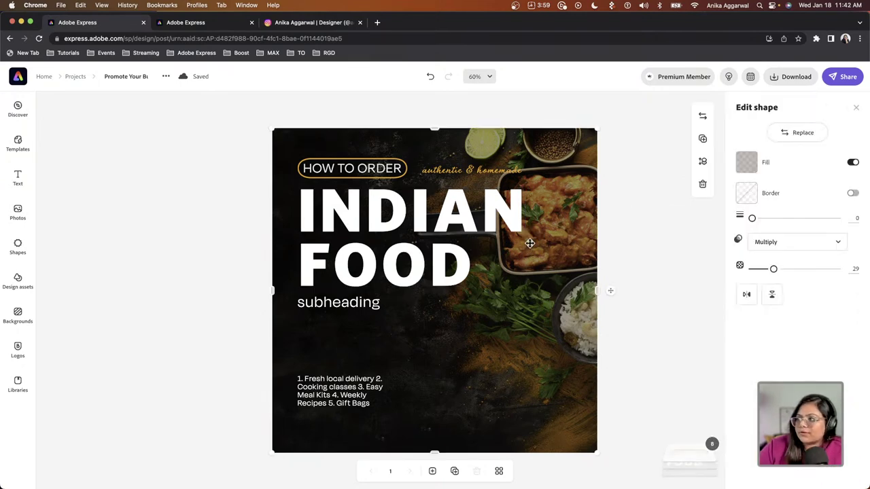
pyautogui.click(646, 205)
# Try applying the Roots brand's logo, colors and font to the design and shuffle the brand colors several times
pyautogui.click(851, 246)
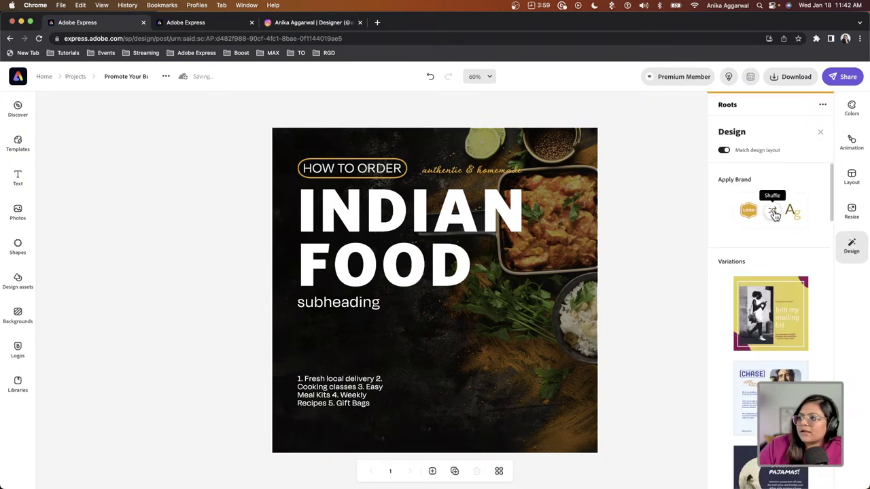
pyautogui.click(750, 212)
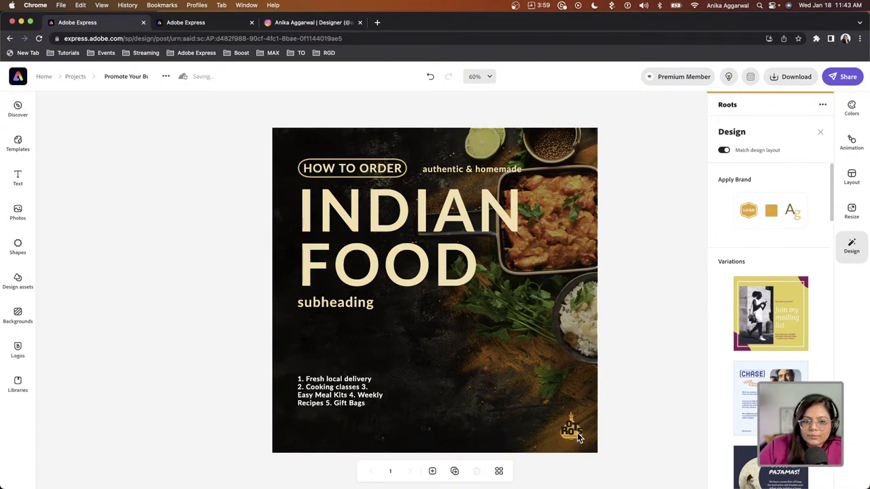
pyautogui.click(773, 215)
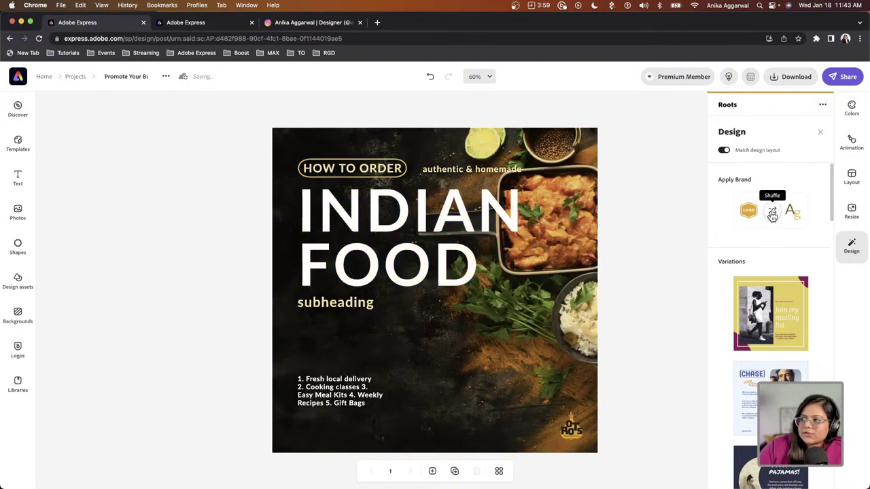
pyautogui.click(773, 214)
pyautogui.click(773, 214)
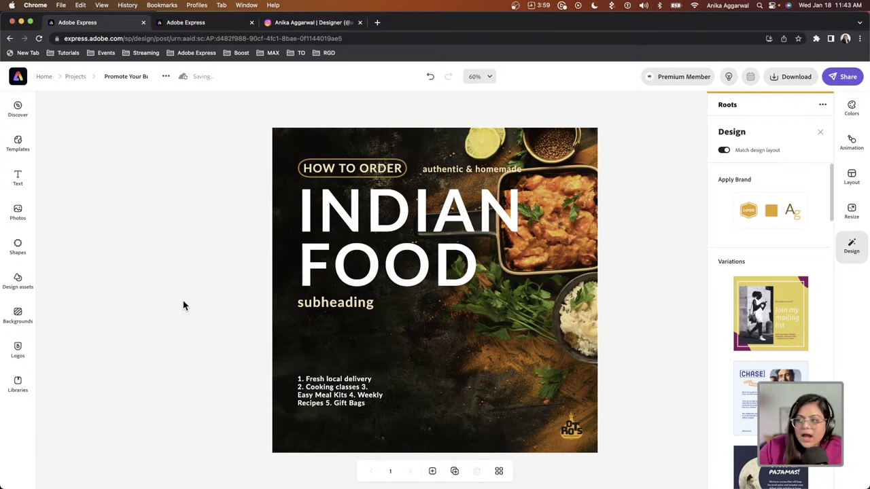
# Undo the color shuffles and the brand application to restore the template's original styling
pyautogui.press('super+z')
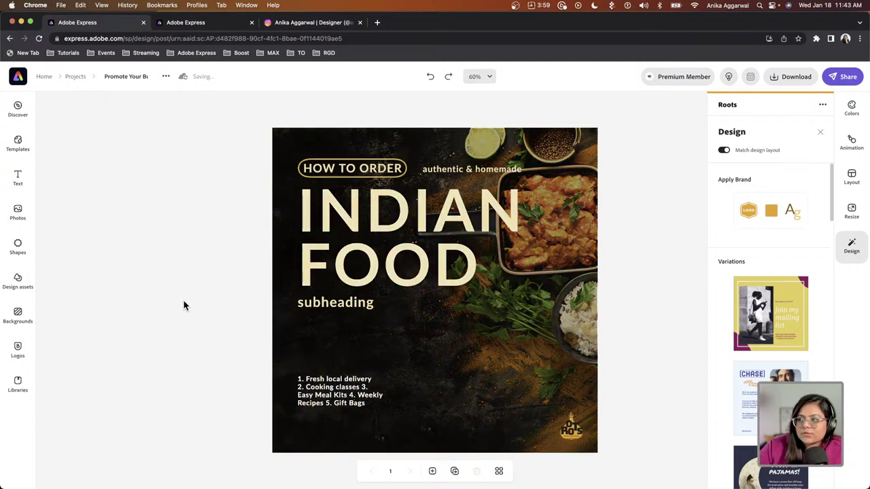
pyautogui.press('super+z')
pyautogui.press('super+z')
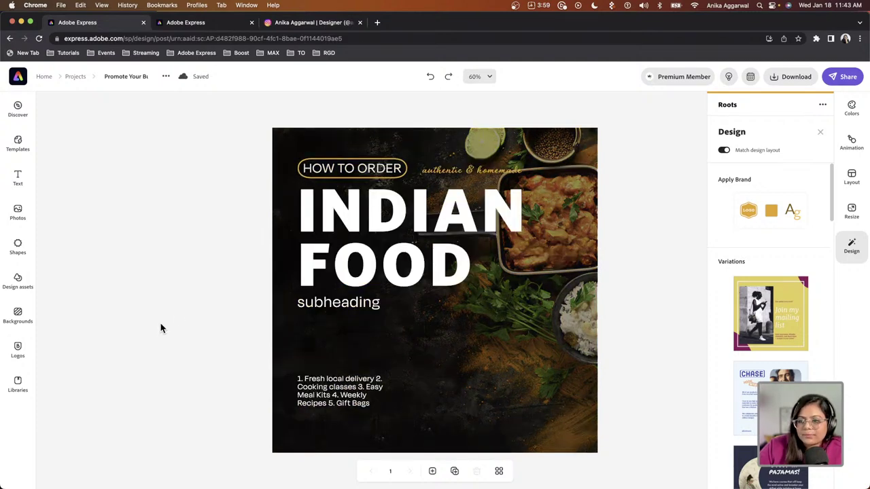
# Place the primary Roots logo on the design, enlarge it and move it to the lower-right corner
pyautogui.click(18, 350)
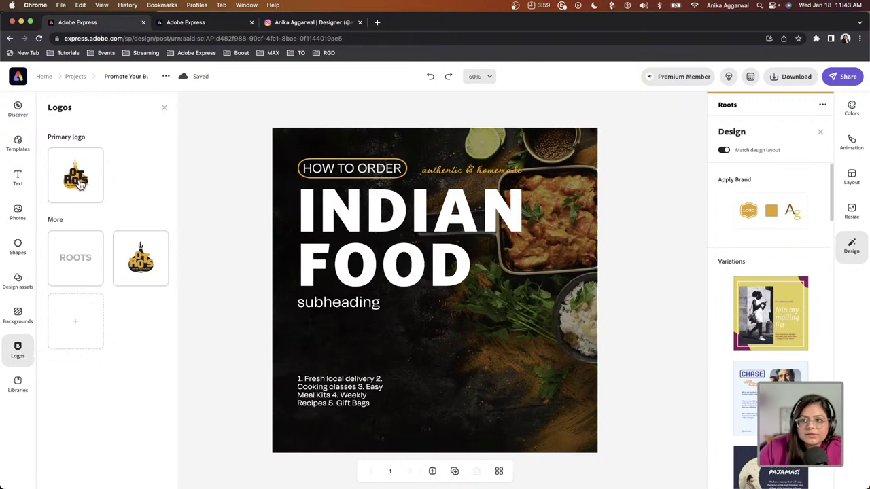
pyautogui.moveTo(75, 178); pyautogui.dragTo(466, 379)
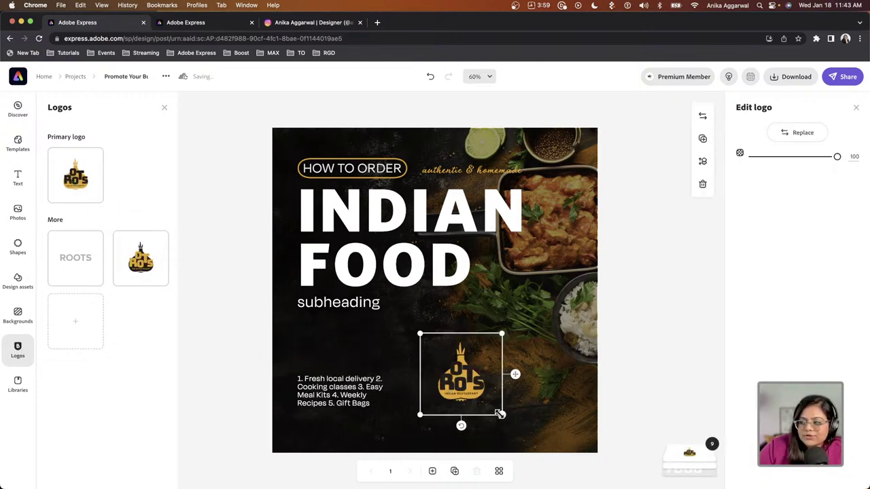
pyautogui.moveTo(502, 415); pyautogui.dragTo(568, 450)
pyautogui.moveTo(503, 387); pyautogui.dragTo(551, 405)
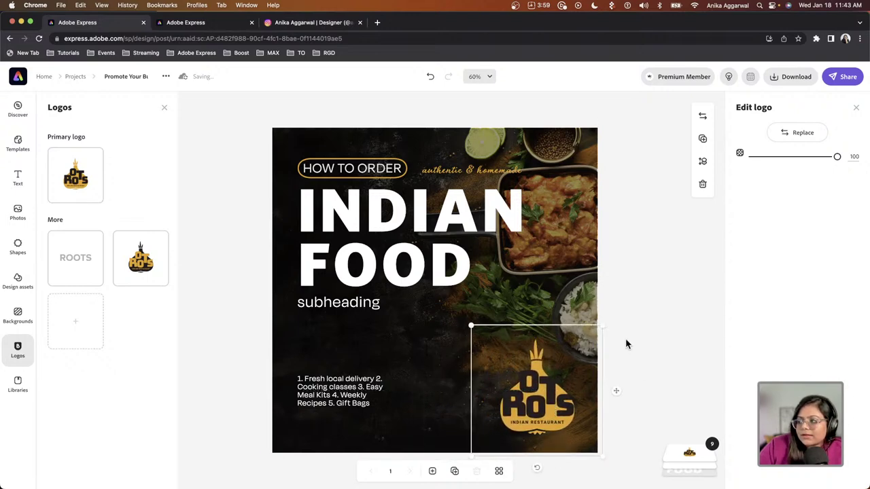
pyautogui.click(626, 344)
# Replace the subheading text with to your doorstep and widen its box so it fits on one line
pyautogui.click(338, 307)
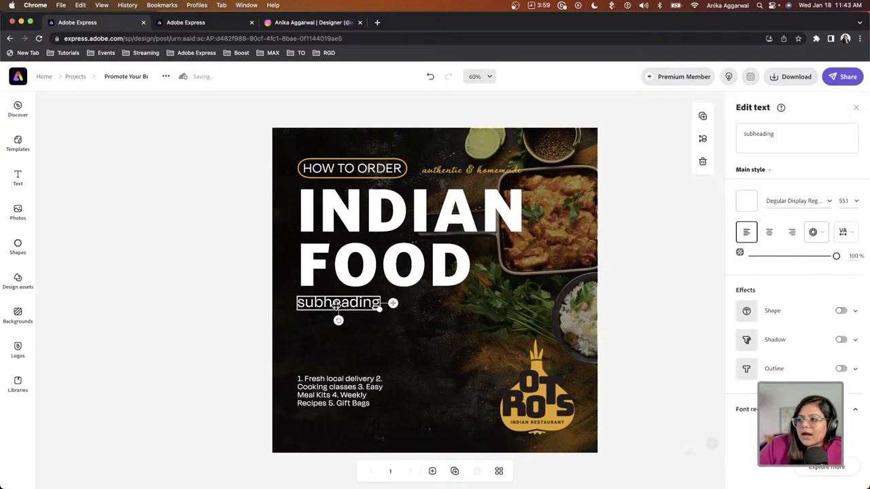
pyautogui.click(784, 133)
pyautogui.press('super+a')
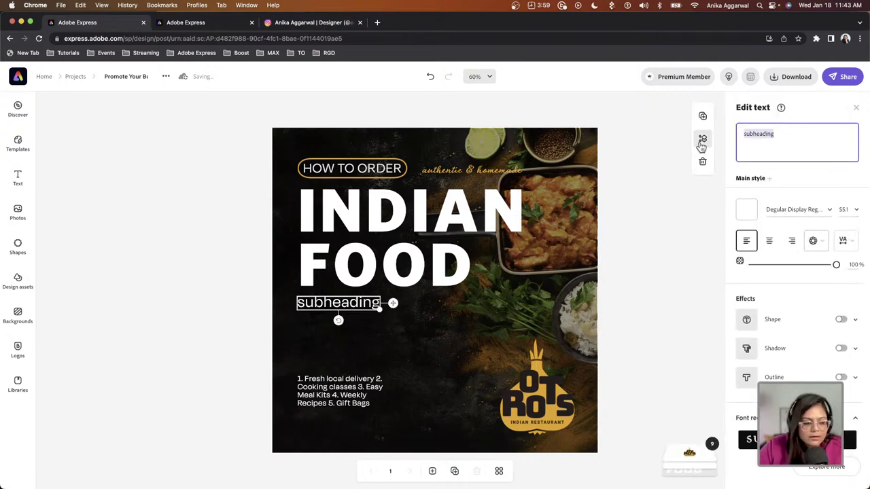
pyautogui.write('to your doorstep')
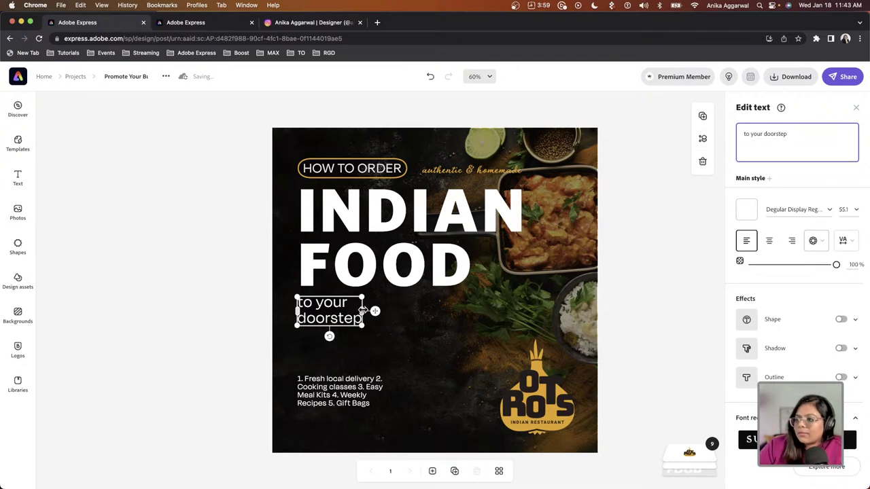
pyautogui.moveTo(375, 311); pyautogui.dragTo(434, 312)
pyautogui.click(215, 293)
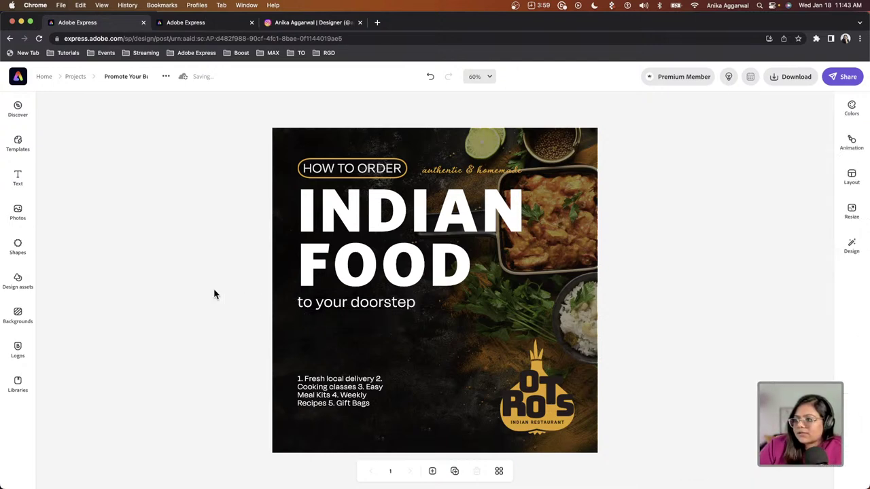
# Duplicate the numbered services list and separate the two copies, one higher on the design and one near its lower-left area
pyautogui.click(469, 177)
pyautogui.click(149, 241)
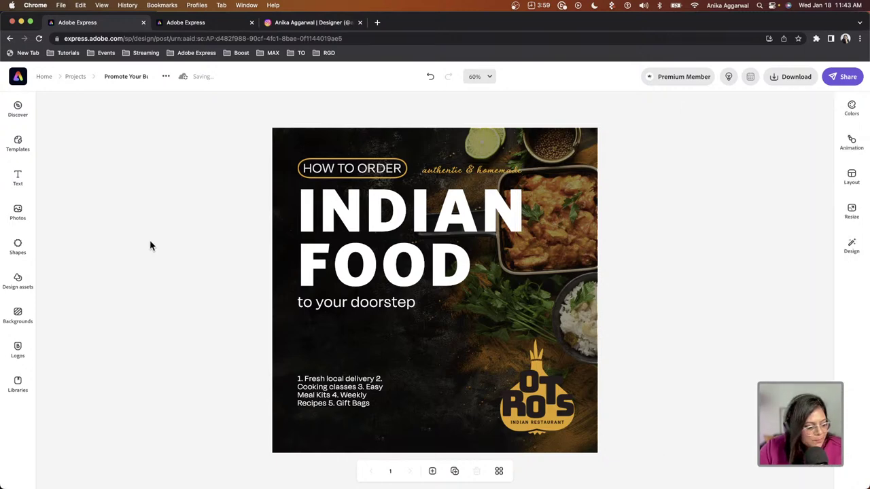
pyautogui.moveTo(350, 403); pyautogui.dragTo(410, 349)
pyautogui.click(386, 378)
pyautogui.moveTo(367, 324); pyautogui.dragTo(319, 398)
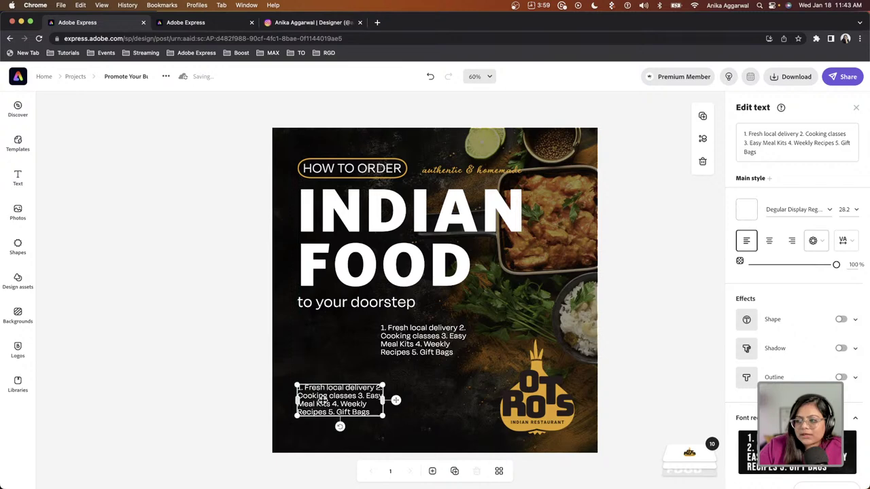
# Replace the lower list's text with roots.ca/order, copied from the AdobeLive_Carousel_RootsCopy document in TextEdit
pyautogui.click(758, 157)
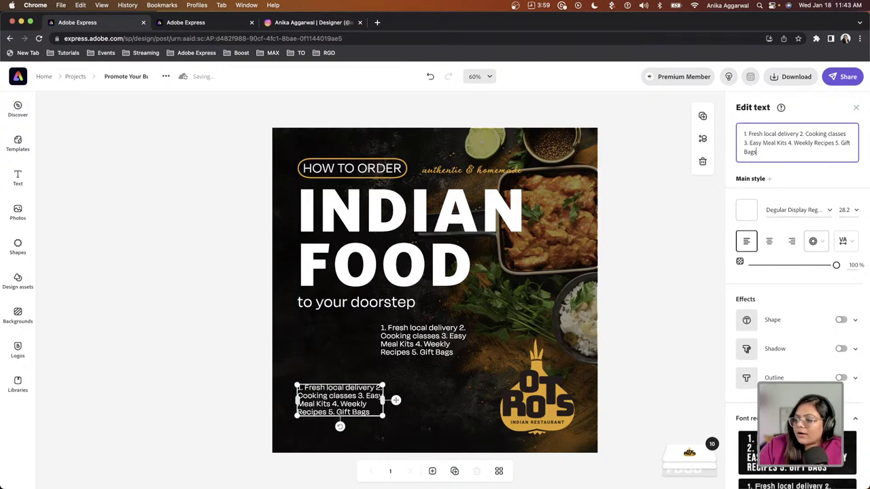
pyautogui.click(640, 469)
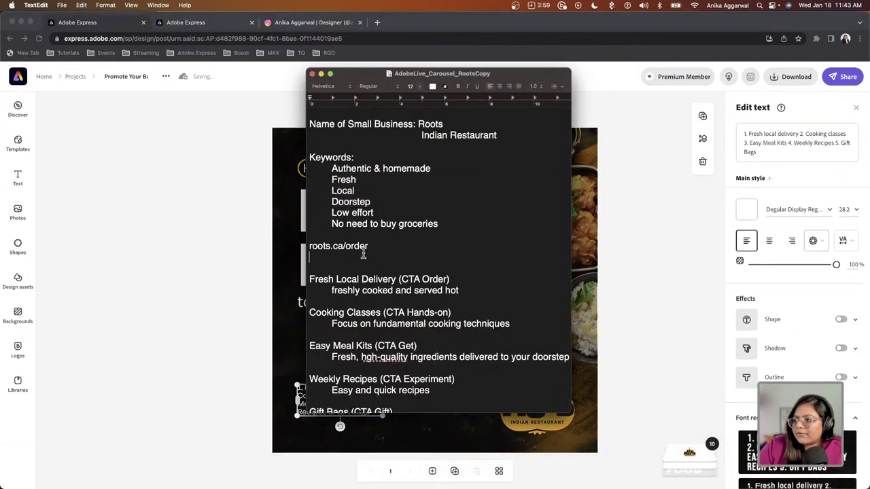
pyautogui.moveTo(368, 246); pyautogui.dragTo(305, 246)
pyautogui.press('super+c')
pyautogui.click(299, 395)
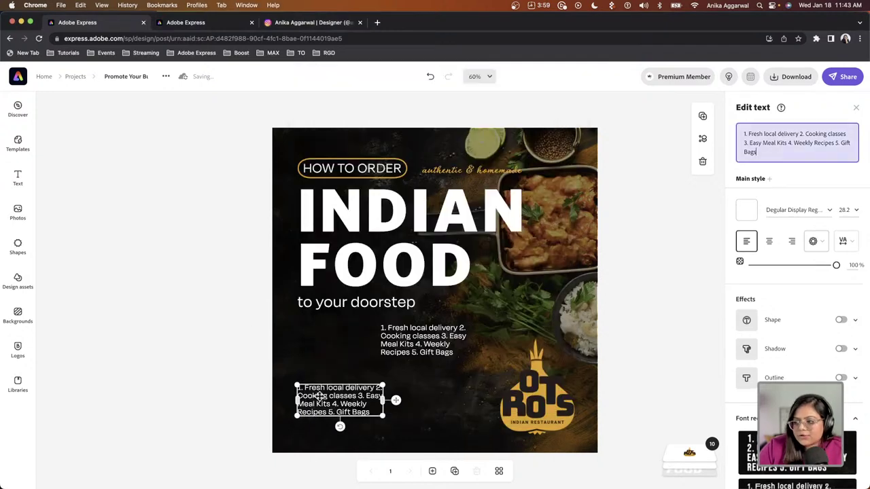
pyautogui.doubleClick(318, 396)
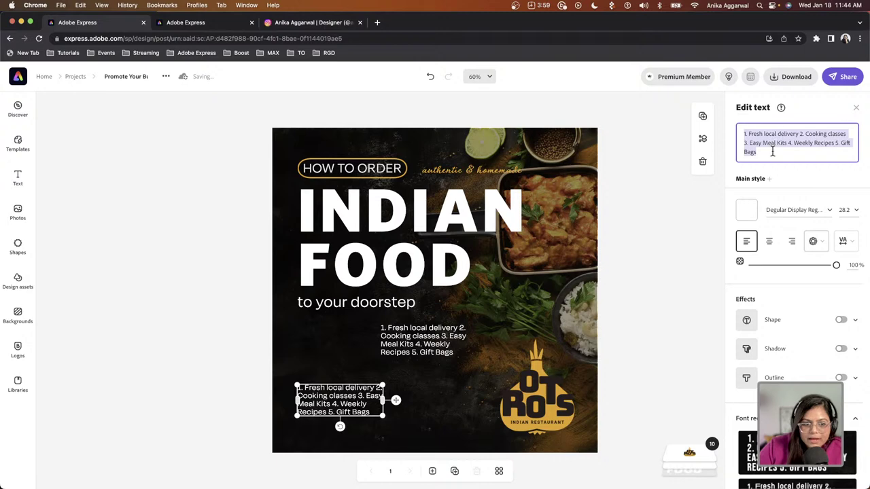
pyautogui.press('super+v')
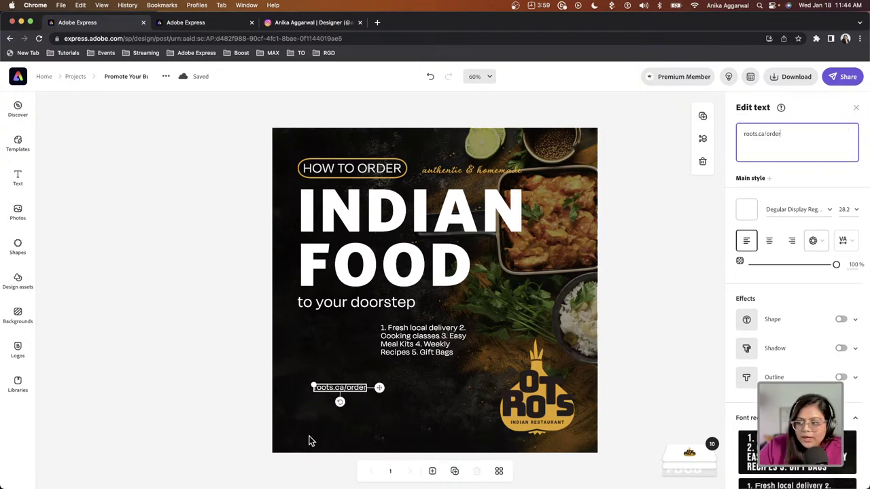
# Move the roots.ca/order text to the design's lower-left corner and check its alignment with the logo, subheading and headline
pyautogui.moveTo(322, 401); pyautogui.dragTo(317, 440)
pyautogui.keyDown('shift'); pyautogui.click(537, 422); pyautogui.keyUp('shift')
pyautogui.click(159, 382)
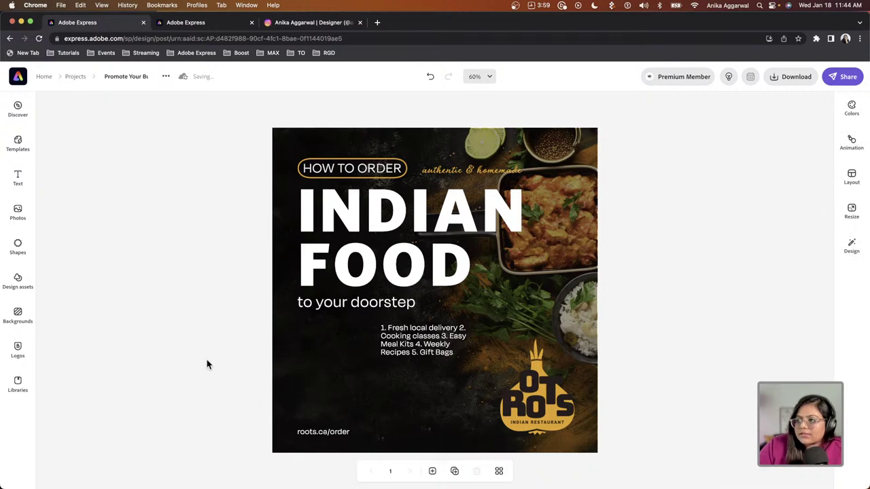
pyautogui.click(317, 432)
pyautogui.keyDown('shift'); pyautogui.click(313, 308); pyautogui.keyUp('shift')
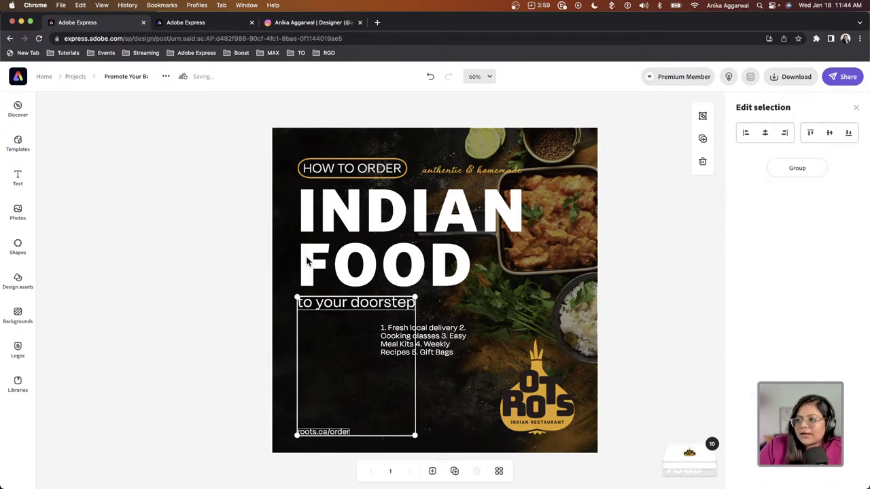
pyautogui.keyDown('shift'); pyautogui.click(310, 263); pyautogui.keyUp('shift')
pyautogui.keyDown('shift'); pyautogui.click(325, 168); pyautogui.keyUp('shift')
pyautogui.click(219, 190)
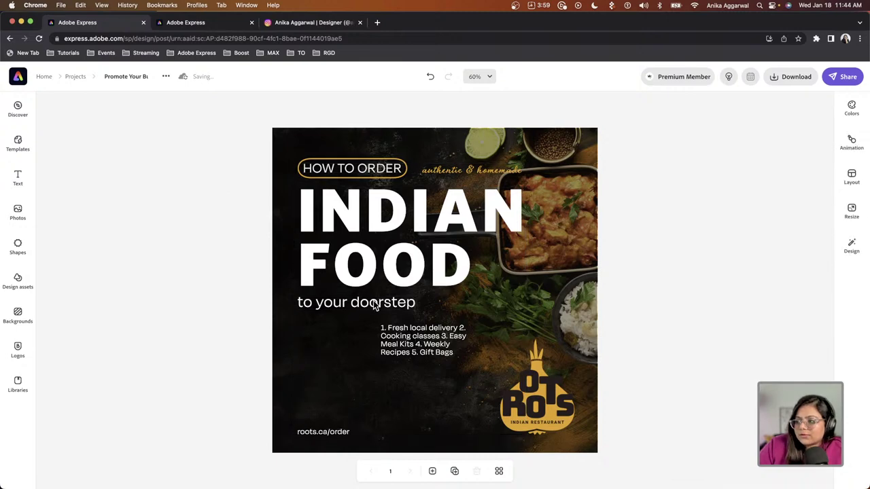
# Delete the leftover numbered services list and duplicate the finished page
pyautogui.click(416, 343)
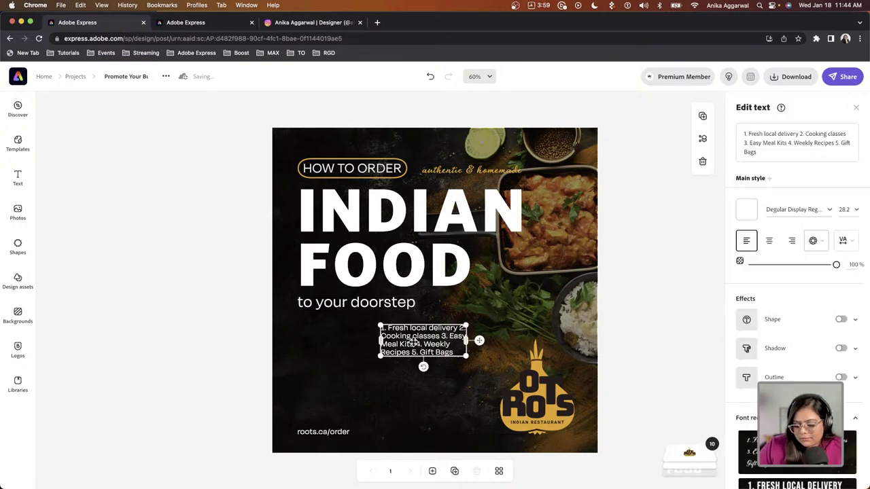
pyautogui.press('Delete')
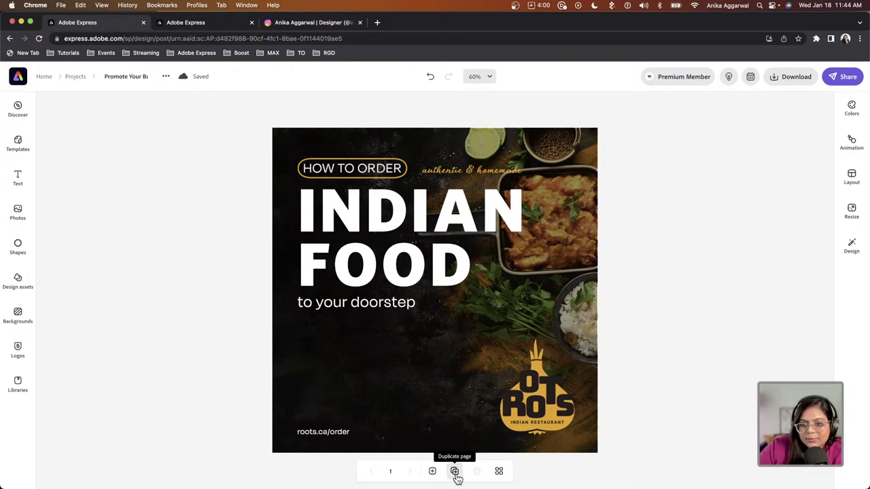
pyautogui.click(455, 472)
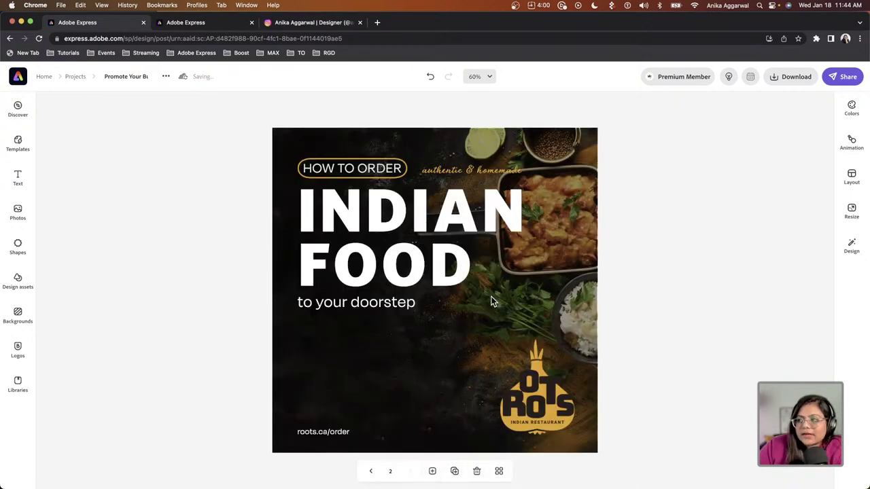
# Delete the dark overlay, the INDIAN FOOD headline and the food photo from page 2
pyautogui.click(492, 301)
pyautogui.press('Delete')
pyautogui.click(524, 261)
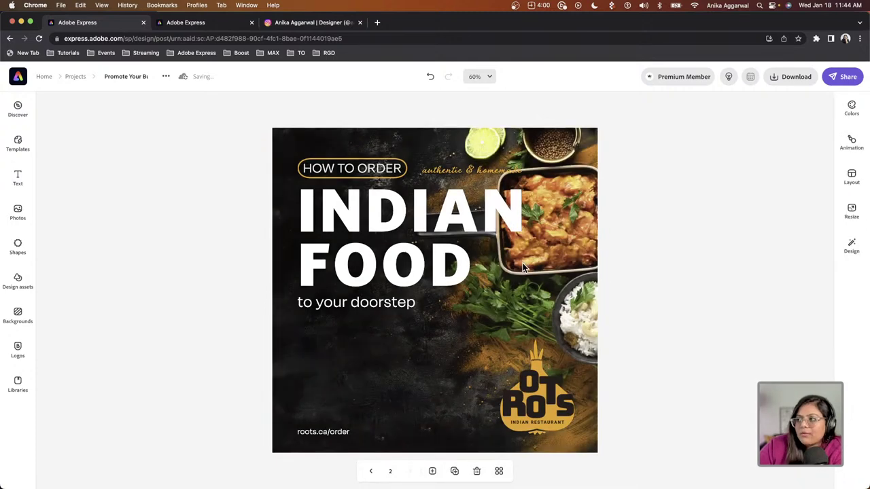
pyautogui.press('Delete')
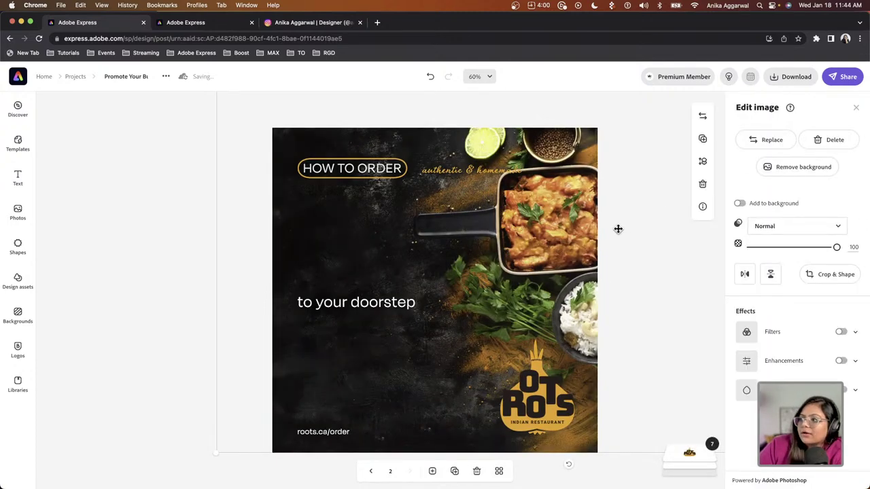
pyautogui.press('Delete')
pyautogui.moveTo(230, 150); pyautogui.dragTo(579, 446)
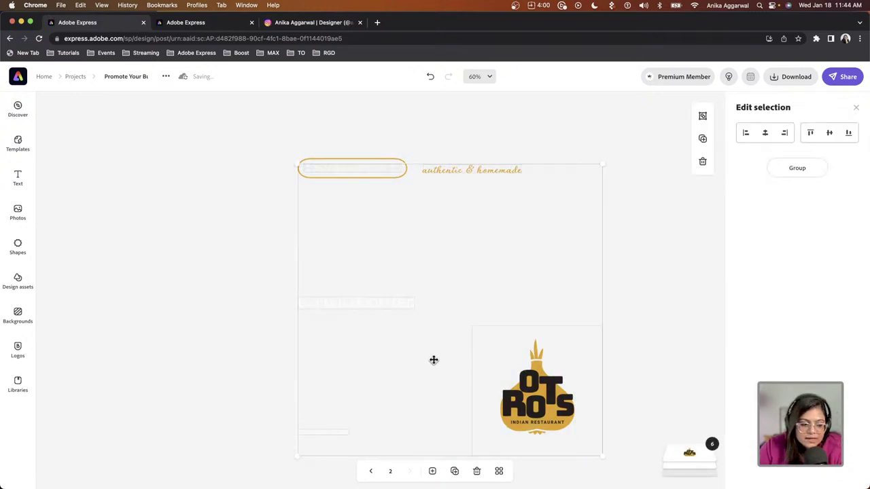
pyautogui.click(85, 246)
# Add a basic square shape to page 2, fill it with black and enlarge it to cover most of the page
pyautogui.click(17, 246)
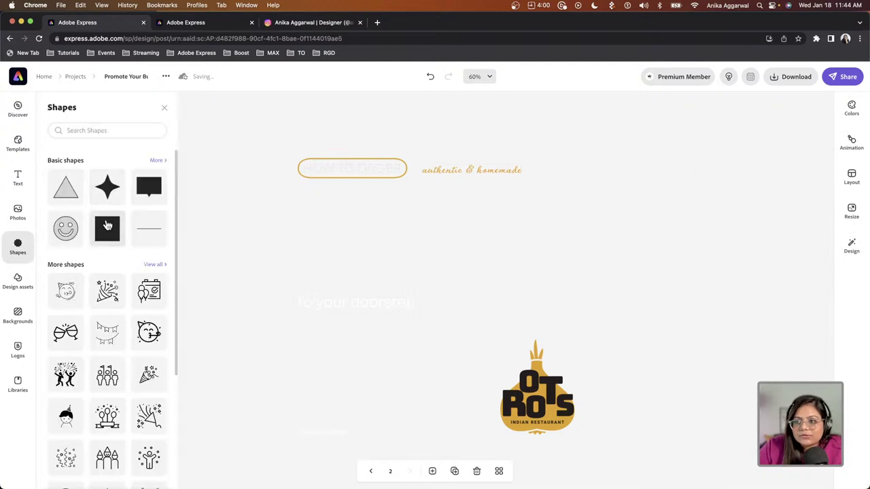
pyautogui.click(106, 226)
pyautogui.moveTo(464, 243); pyautogui.dragTo(316, 195)
pyautogui.click(746, 162)
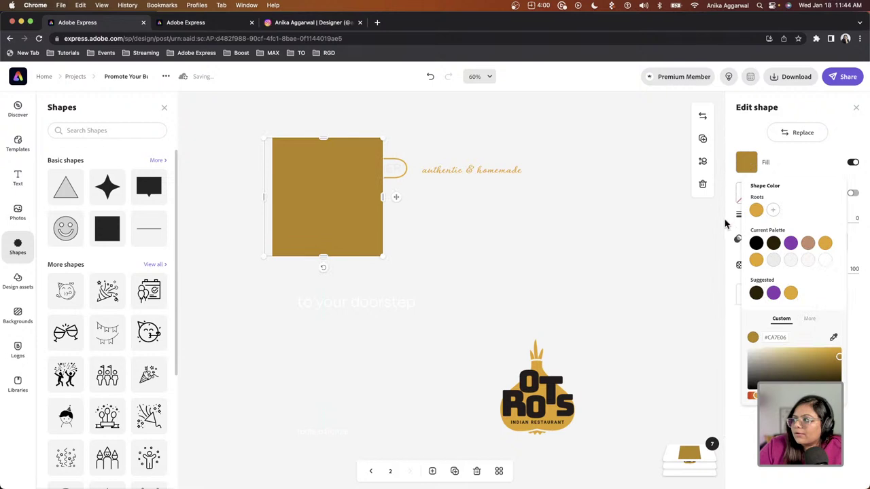
pyautogui.click(756, 243)
pyautogui.moveTo(382, 254); pyautogui.dragTo(599, 452)
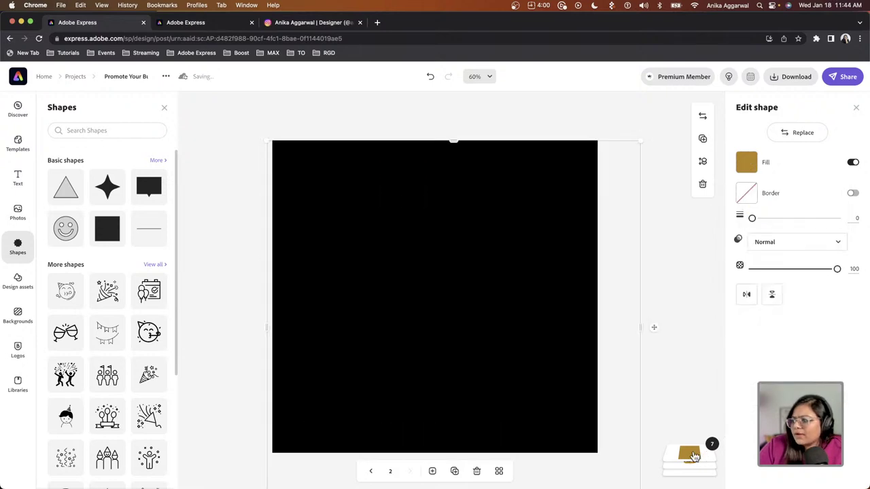
# Move the black square beneath the text and logo layers, just above the background
pyautogui.click(689, 454)
pyautogui.moveTo(689, 319); pyautogui.dragTo(689, 424)
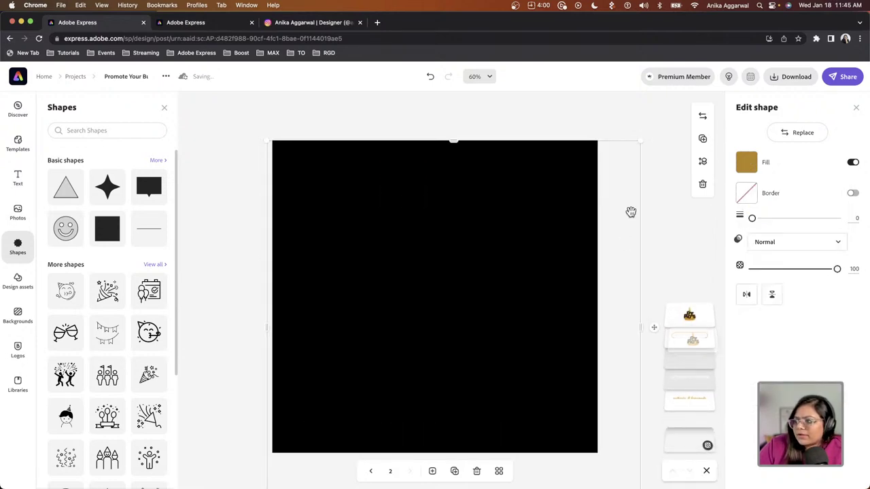
pyautogui.click(685, 382)
pyautogui.click(688, 359)
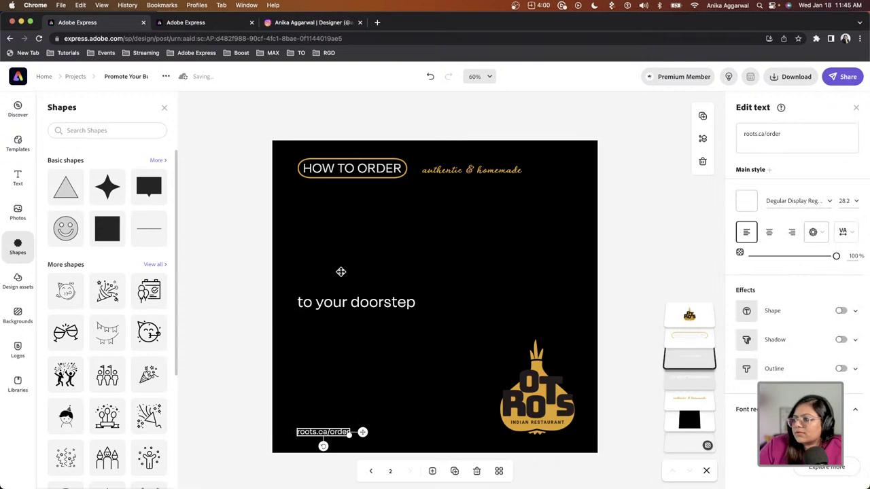
# Reposition the black square over page 2 and compare the page with page 1
pyautogui.click(335, 237)
pyautogui.moveTo(370, 249); pyautogui.dragTo(402, 270)
pyautogui.click(324, 245)
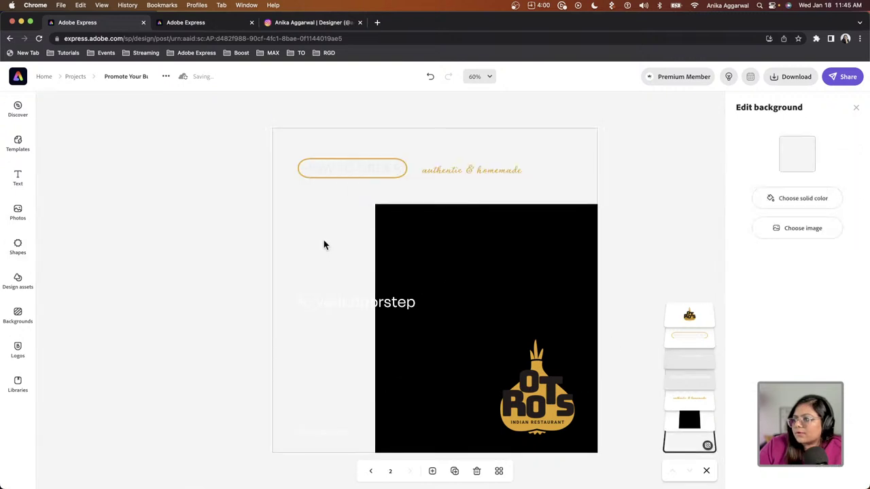
pyautogui.moveTo(286, 231); pyautogui.dragTo(225, 218)
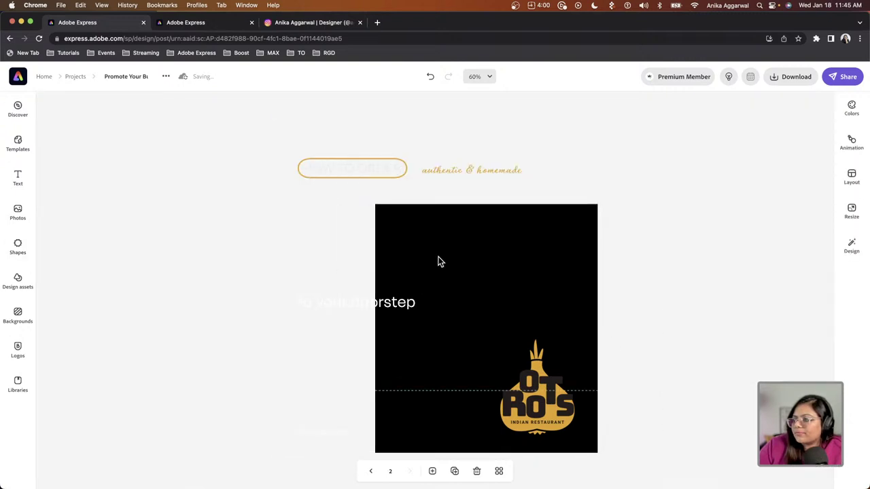
pyautogui.moveTo(439, 259); pyautogui.dragTo(348, 205)
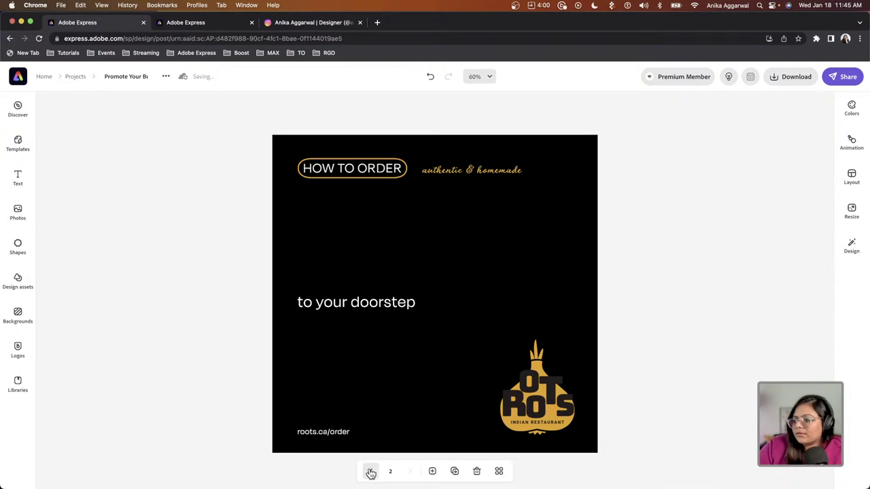
pyautogui.click(371, 471)
pyautogui.click(410, 471)
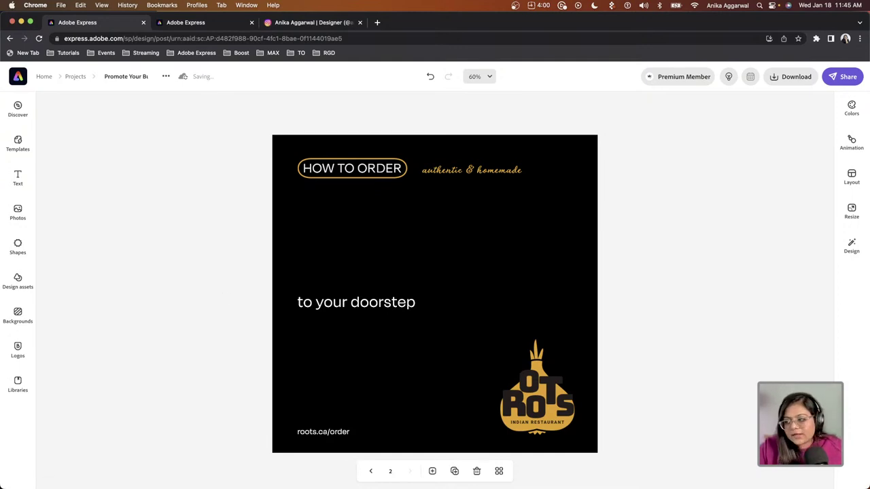
# Review the carousel copy in TextEdit, selecting the Fresh Local Delivery (CTA Order) line, and return to the design
pyautogui.moveTo(431, 476)
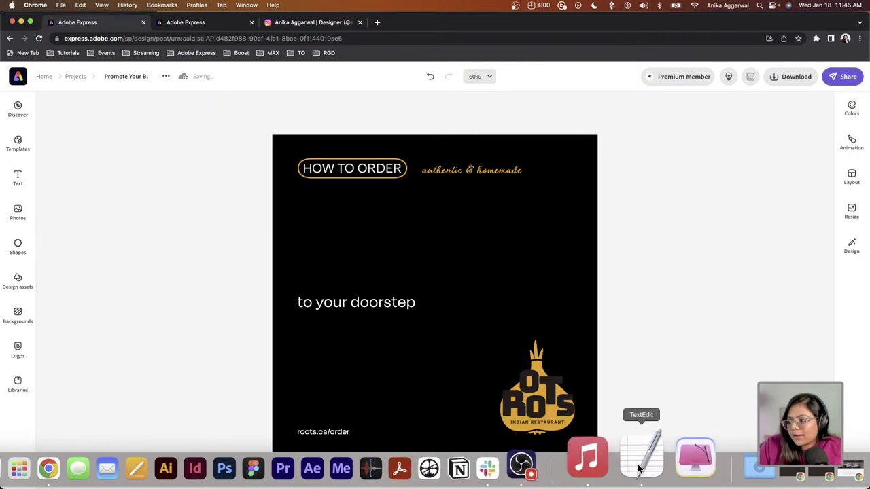
pyautogui.click(641, 466)
pyautogui.click(362, 284)
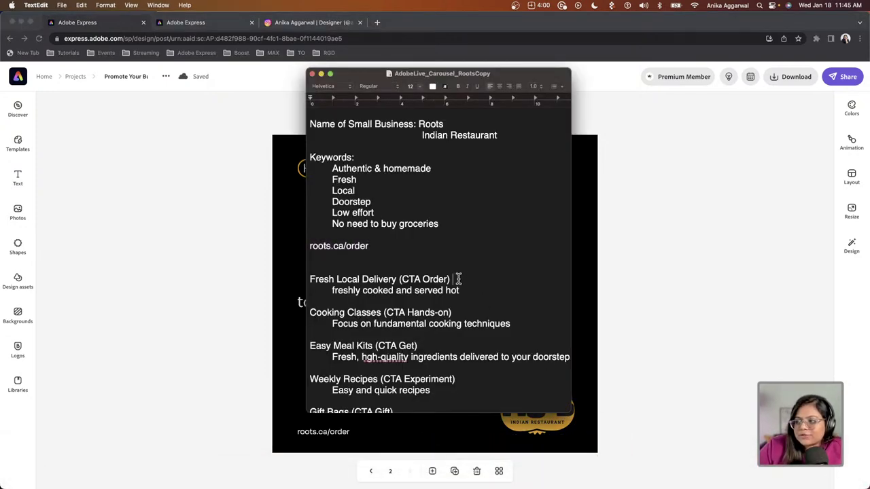
pyautogui.moveTo(458, 279); pyautogui.dragTo(286, 269)
pyautogui.click(201, 253)
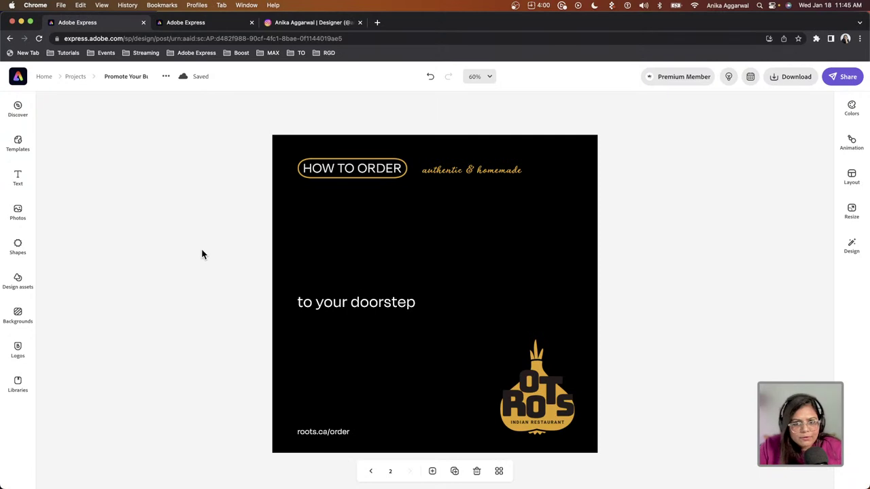
# Add three blank pages after page 2, each the same size as the current page
pyautogui.click(433, 472)
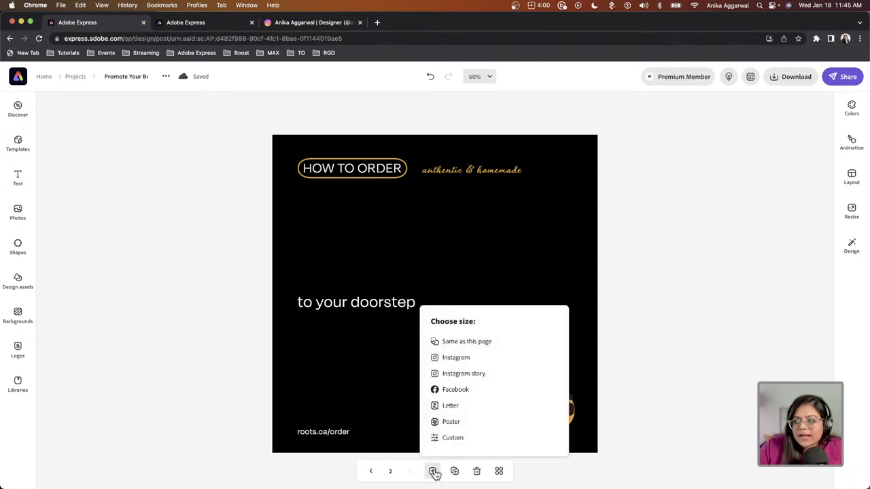
pyautogui.click(462, 344)
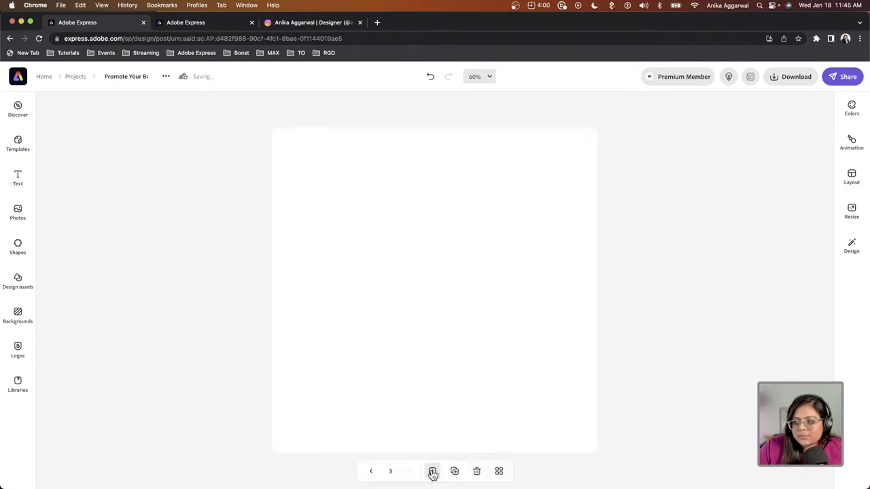
pyautogui.click(432, 472)
pyautogui.click(453, 349)
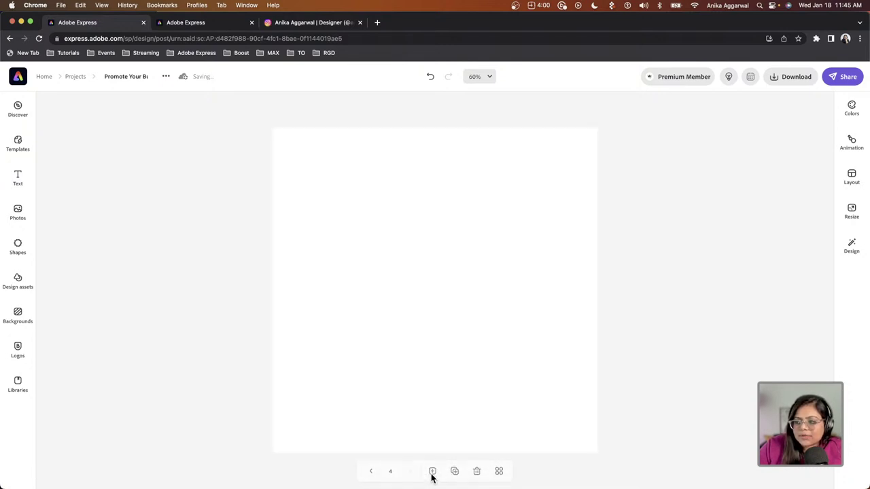
pyautogui.click(432, 472)
pyautogui.click(456, 352)
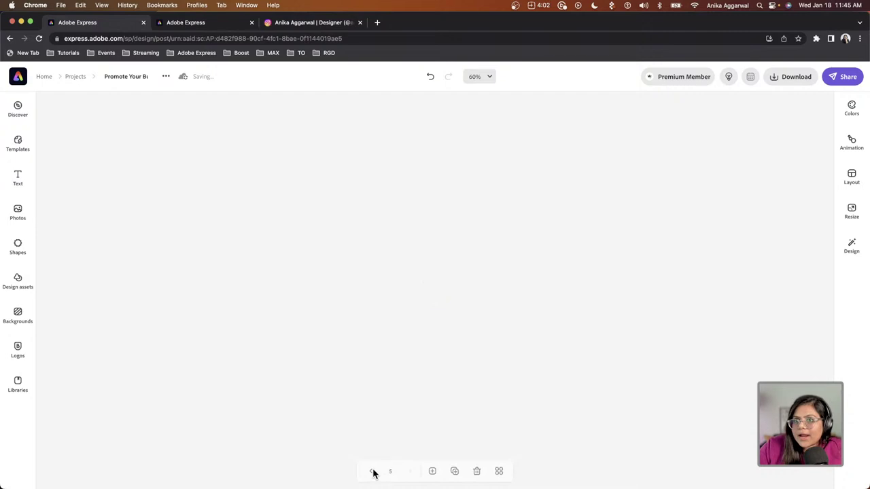
# Return to page 2 and shrink the black square into the page's lower-left part, leaving the logo outside it
pyautogui.click(372, 472)
pyautogui.click(372, 472)
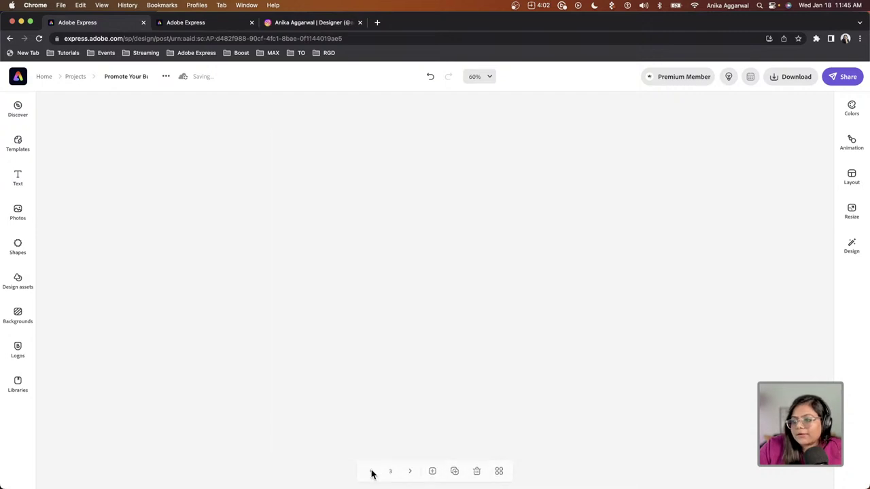
pyautogui.click(372, 472)
pyautogui.click(474, 391)
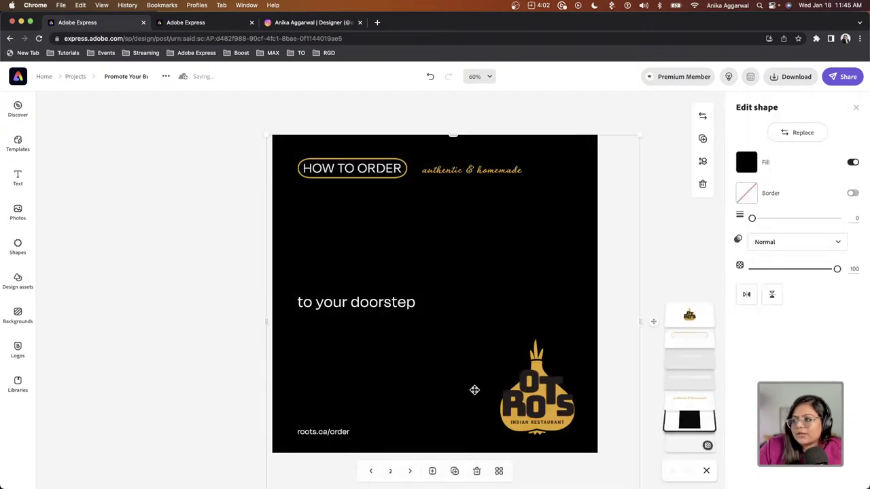
pyautogui.moveTo(640, 136); pyautogui.dragTo(480, 290)
pyautogui.moveTo(342, 139); pyautogui.dragTo(525, 224)
pyautogui.click(481, 350)
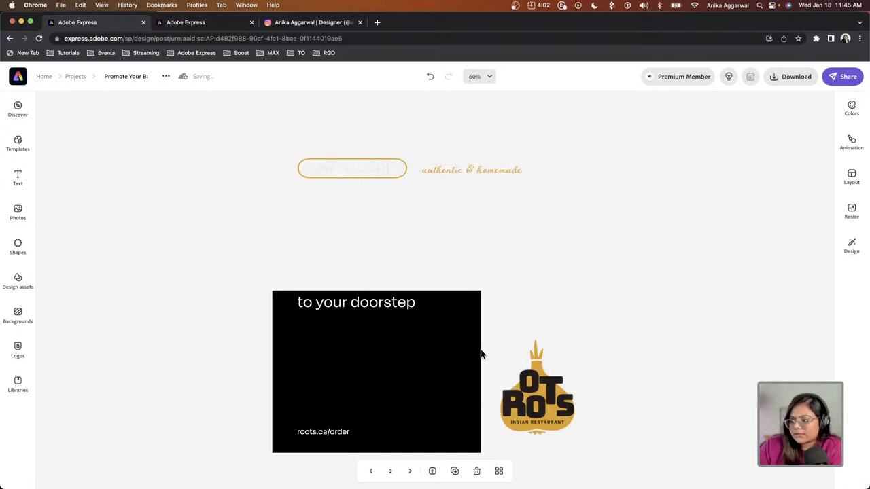
# Delete the Roots logo and the leftover text from page 2, leaving only the black square
pyautogui.click(535, 397)
pyautogui.press('Delete')
pyautogui.click(359, 305)
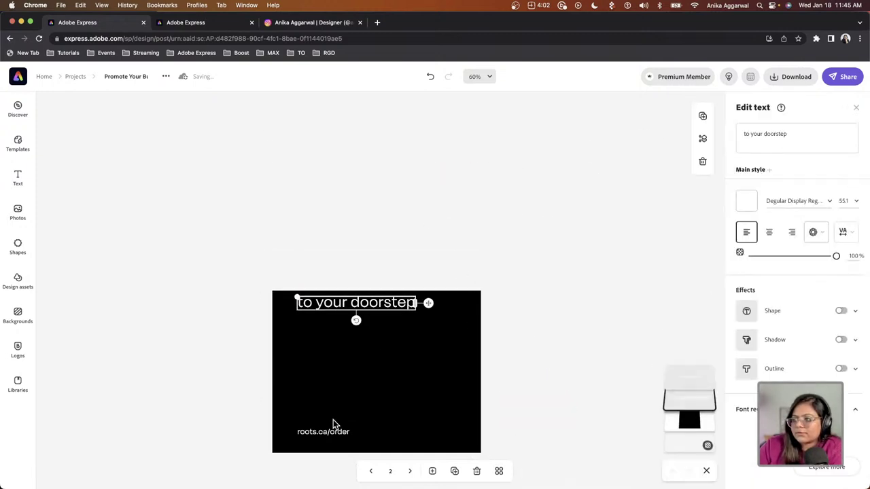
pyautogui.click(325, 433)
pyautogui.press('Delete')
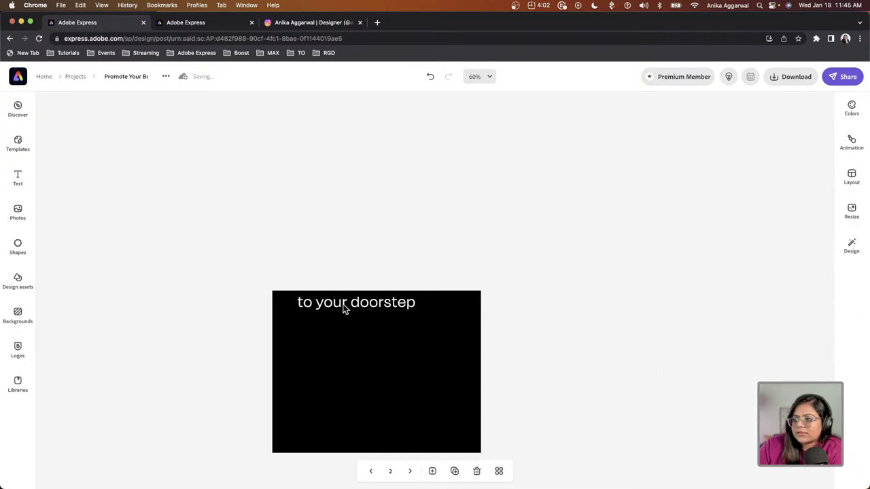
# Move the black square to page 2's upper-left corner and shrink it to about 60% of the page width
pyautogui.click(353, 377)
pyautogui.moveTo(329, 369); pyautogui.dragTo(334, 215)
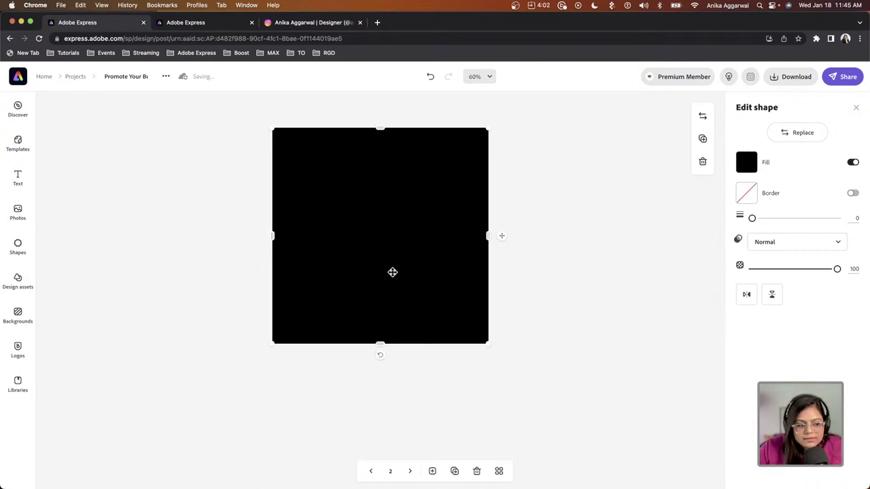
pyautogui.moveTo(487, 346); pyautogui.dragTo(467, 311)
pyautogui.moveTo(462, 222); pyautogui.dragTo(469, 221)
pyautogui.click(419, 356)
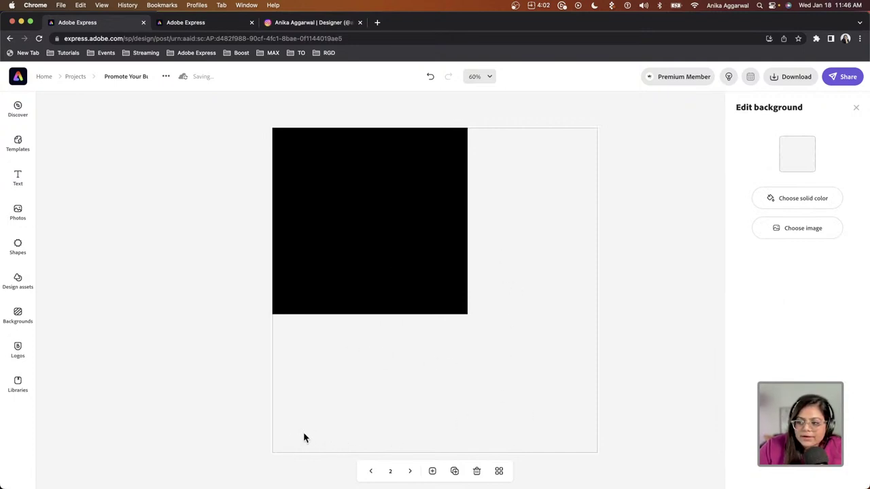
pyautogui.click(388, 273)
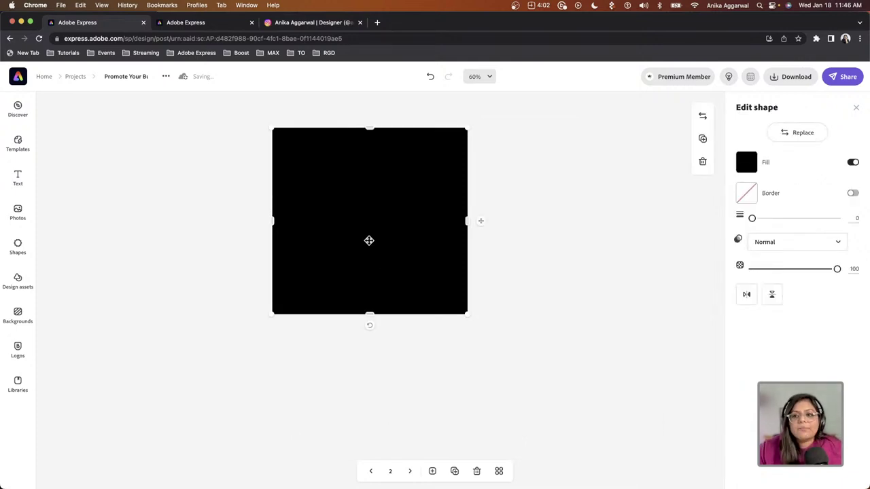
# Review the Cooking Classes (CTA Hands-on) copy in TextEdit and return to the design
pyautogui.moveTo(565, 467)
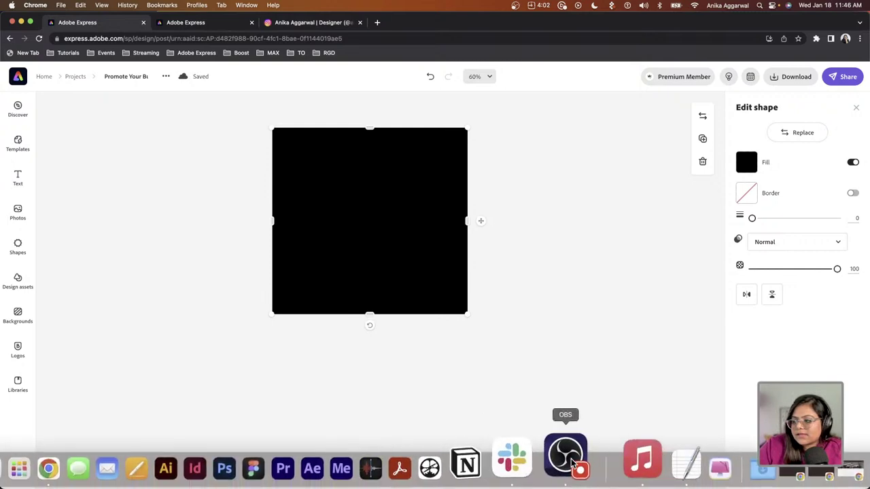
pyautogui.click(639, 468)
pyautogui.doubleClick(370, 310)
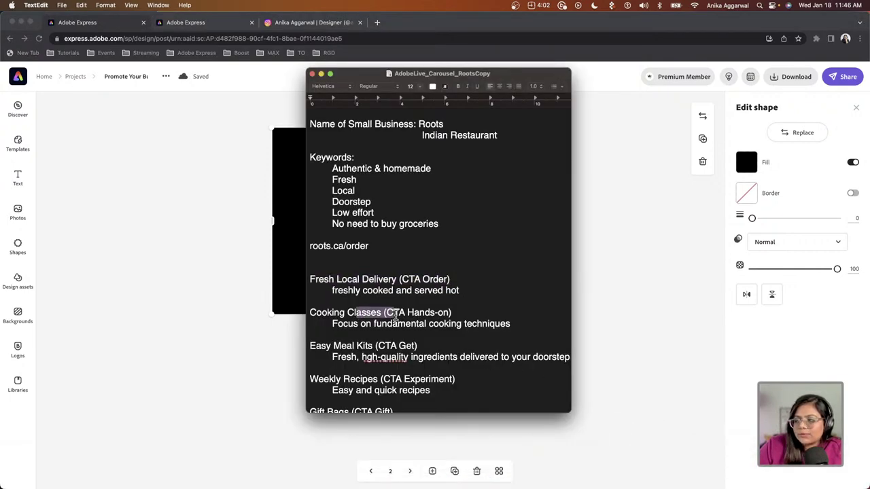
pyautogui.click(249, 313)
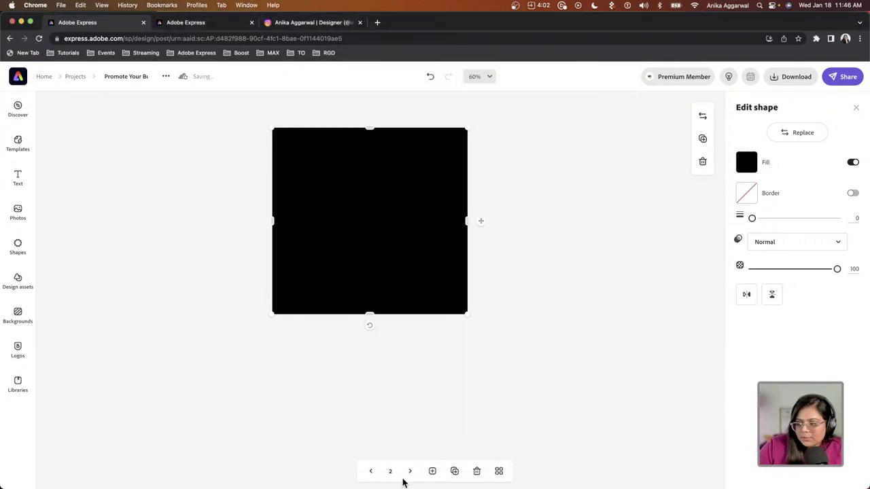
# Copy the black square onto page 3 and shrink it to about 45% of the page width in the upper-left corner
pyautogui.click(410, 471)
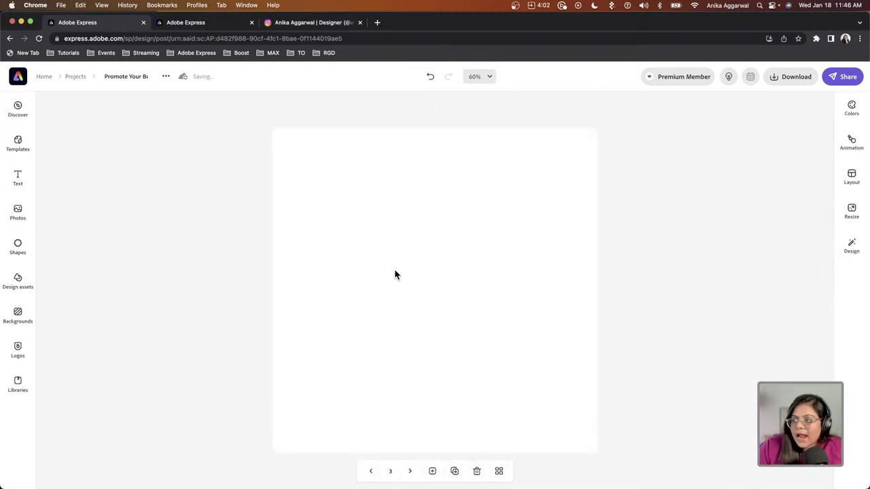
pyautogui.press('super+v')
pyautogui.click(223, 287)
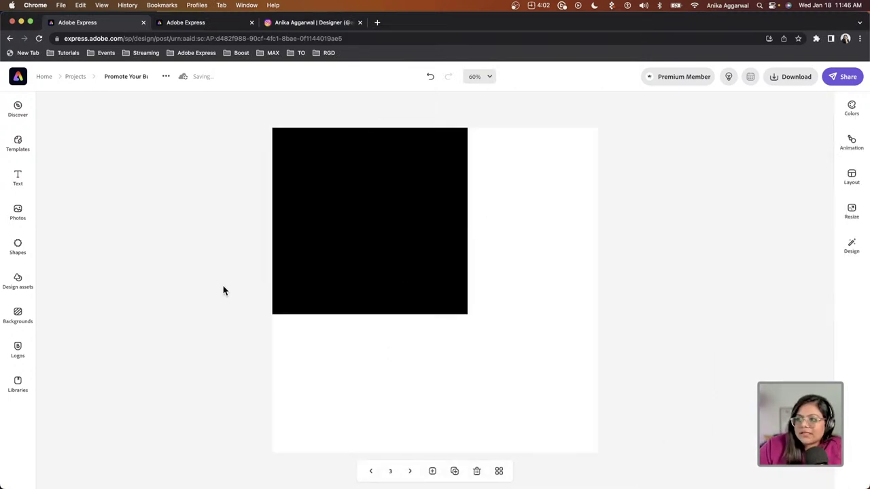
pyautogui.click(345, 238)
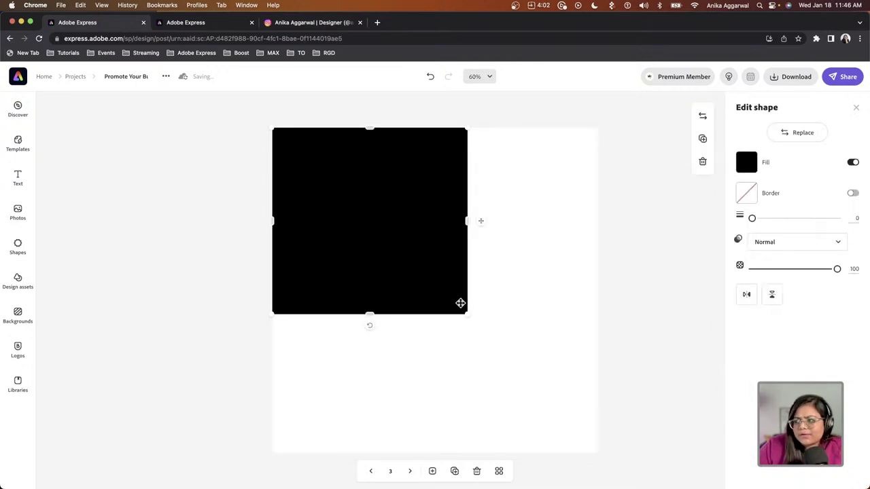
pyautogui.moveTo(467, 313); pyautogui.dragTo(418, 267)
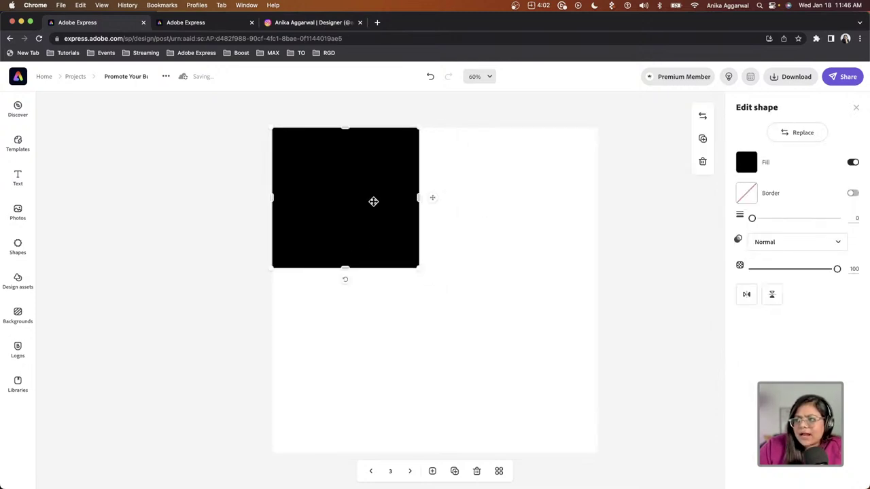
# Build a row of three separate black rectangles across page 3's upper half, with the middle one wider, and lower the row slightly
pyautogui.moveTo(418, 197); pyautogui.dragTo(534, 206)
pyautogui.click(451, 206)
pyautogui.moveTo(466, 198); pyautogui.dragTo(494, 200)
pyautogui.moveTo(204, 155); pyautogui.dragTo(540, 250)
pyautogui.moveTo(456, 200); pyautogui.dragTo(455, 223)
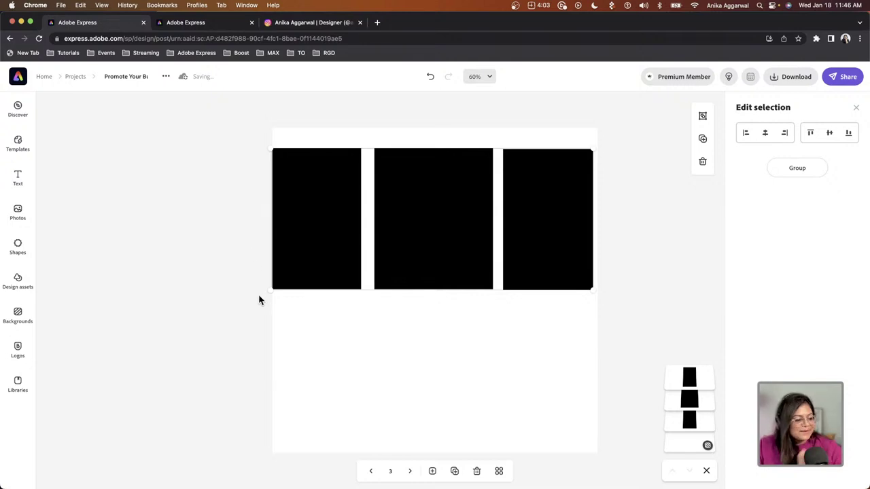
pyautogui.click(405, 360)
# Copy the black square onto page 4 and reshape it into a full-height column about 40% of the page width along the left edge
pyautogui.click(410, 471)
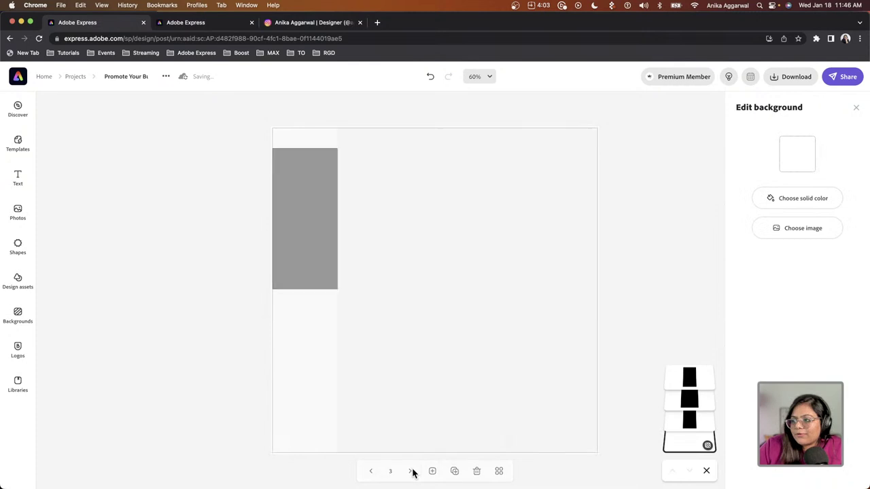
pyautogui.click(373, 265)
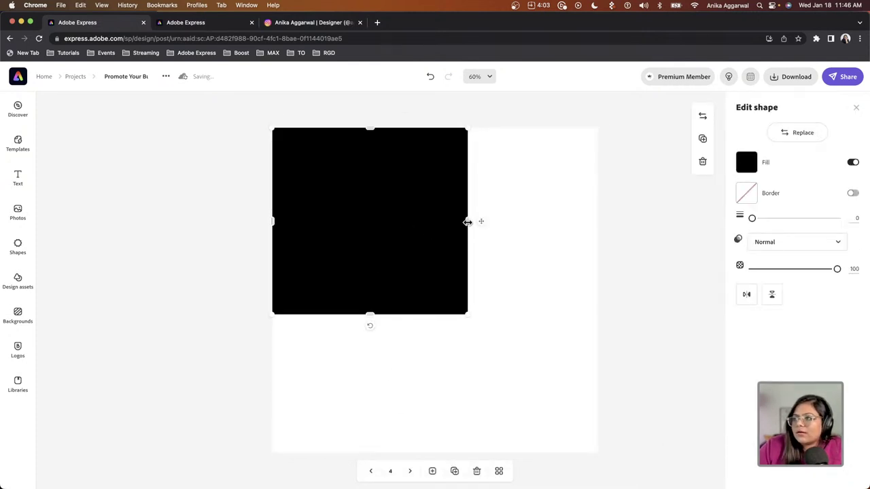
pyautogui.moveTo(468, 222)
pyautogui.mouseDown()
pyautogui.moveTo(433, 222)
pyautogui.moveTo(472, 222)
pyautogui.moveTo(435, 227)
pyautogui.moveTo(455, 227)
pyautogui.mouseUp()
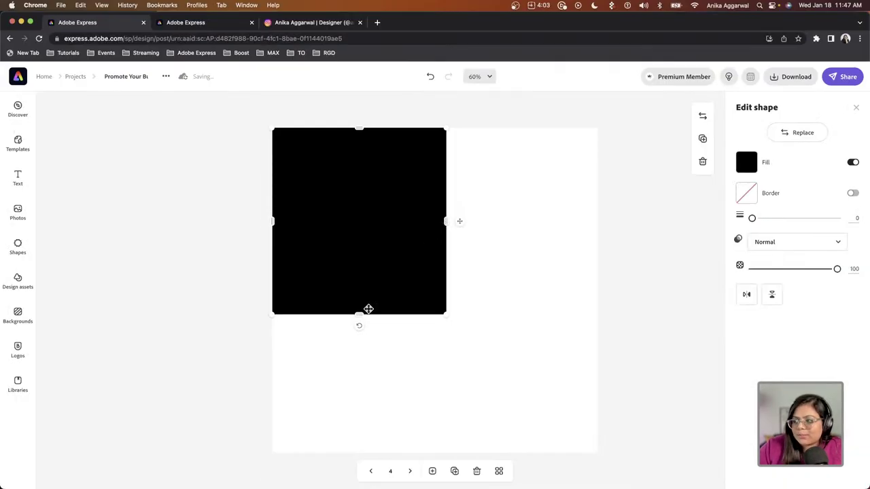
pyautogui.moveTo(361, 314); pyautogui.dragTo(376, 453)
pyautogui.moveTo(445, 291); pyautogui.dragTo(409, 307)
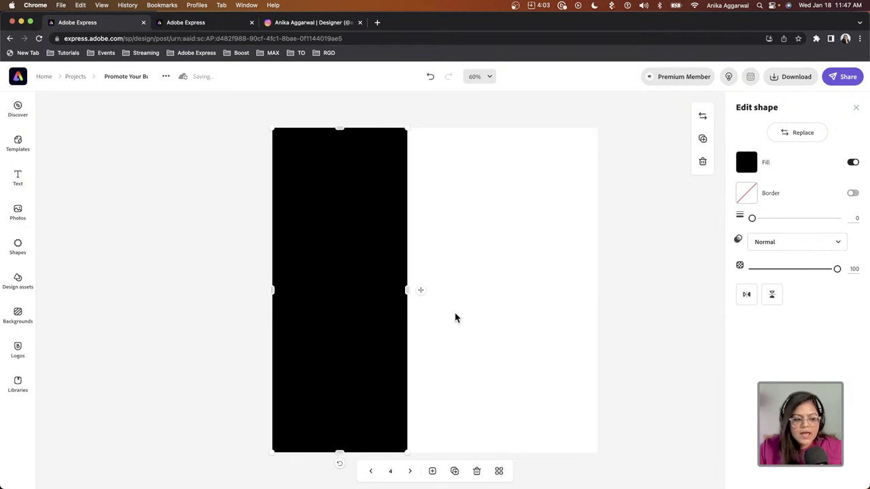
pyautogui.click(497, 344)
# Copy page 4's black column onto page 5 and reshape it into a full-width band covering roughly the upper half
pyautogui.click(374, 348)
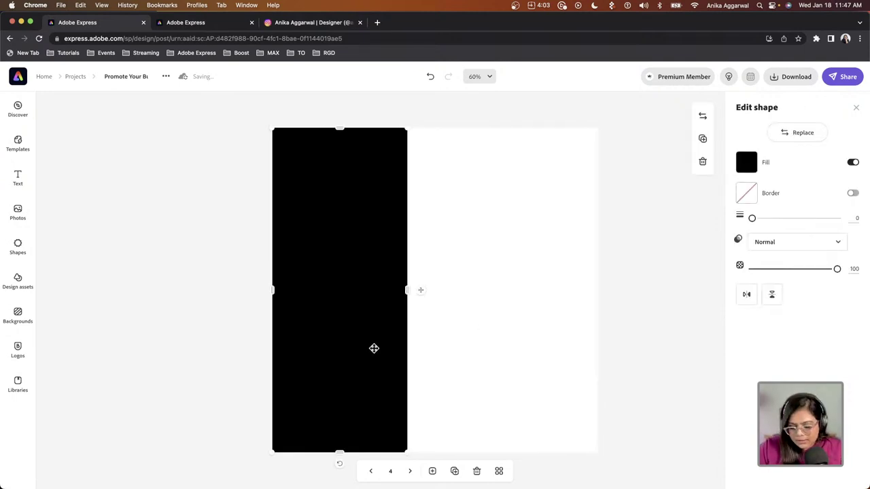
pyautogui.click(410, 471)
pyautogui.click(397, 328)
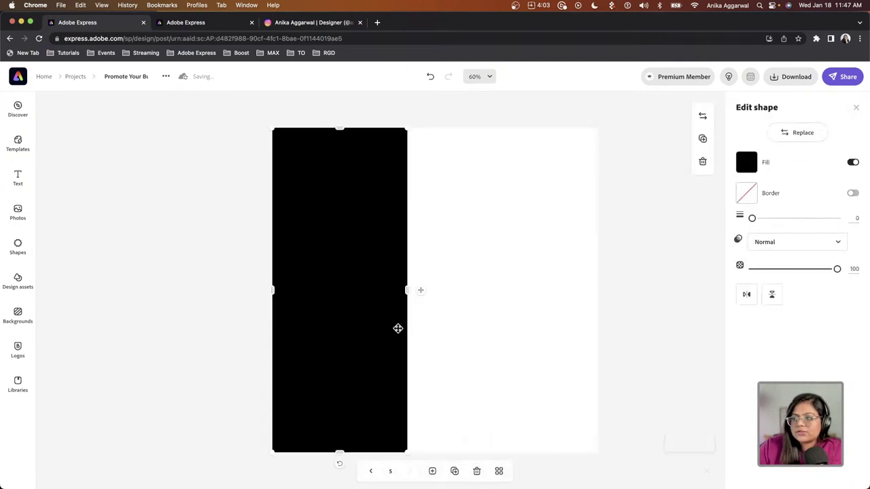
pyautogui.moveTo(406, 291); pyautogui.dragTo(598, 290)
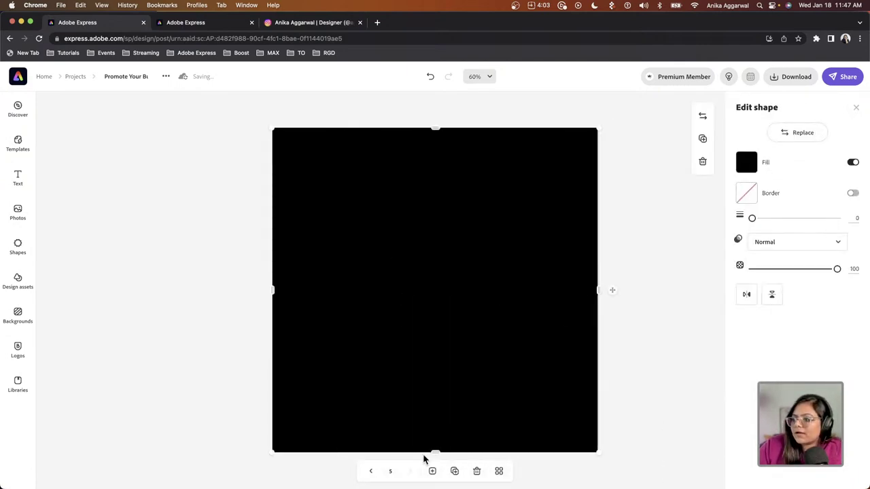
pyautogui.moveTo(436, 453); pyautogui.dragTo(424, 281)
# Check page 1's logo placement and add the small black-and-gold Roots logo in the lower-right corner of pages 2 through 5
pyautogui.click(371, 471)
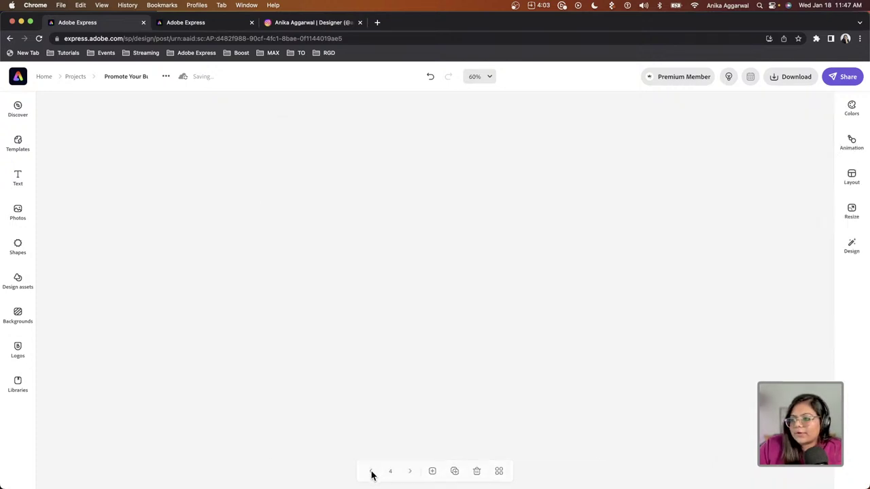
pyautogui.click(371, 471)
pyautogui.click(371, 471)
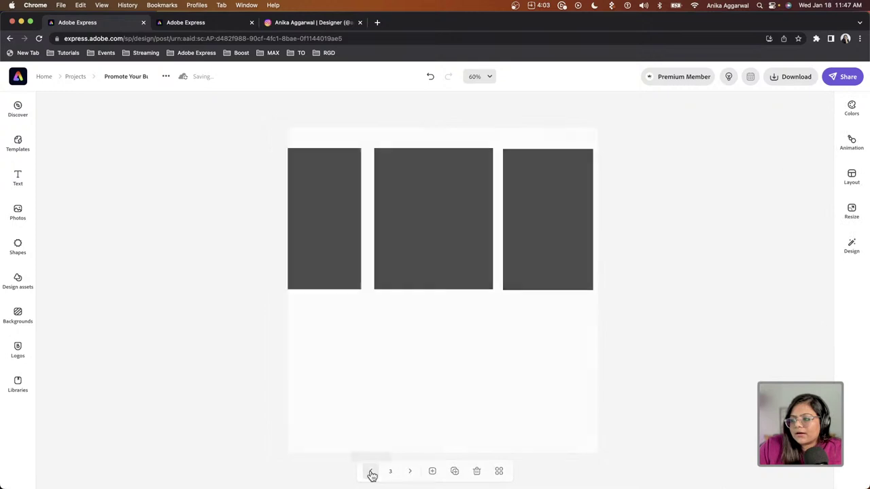
pyautogui.click(371, 473)
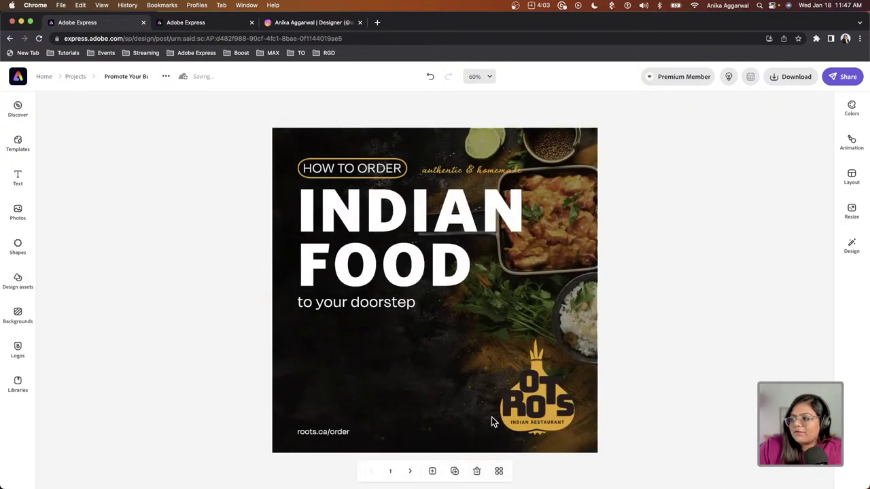
pyautogui.click(411, 470)
pyautogui.click(20, 359)
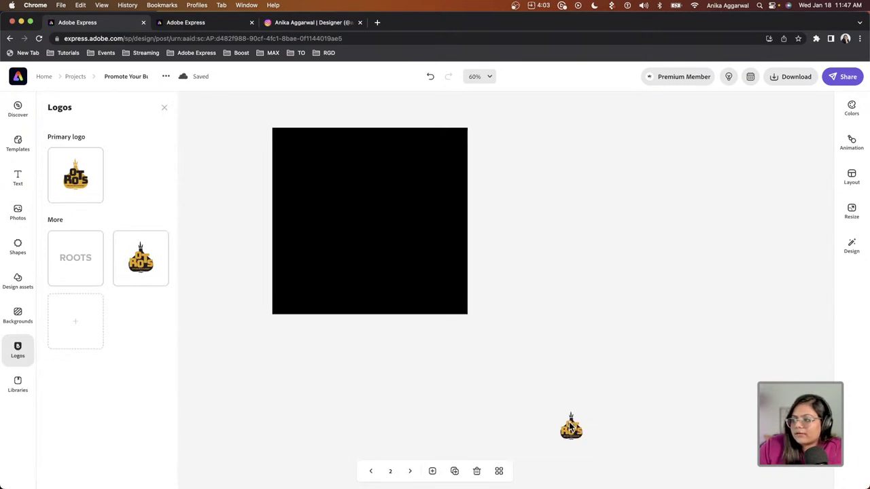
pyautogui.click(410, 471)
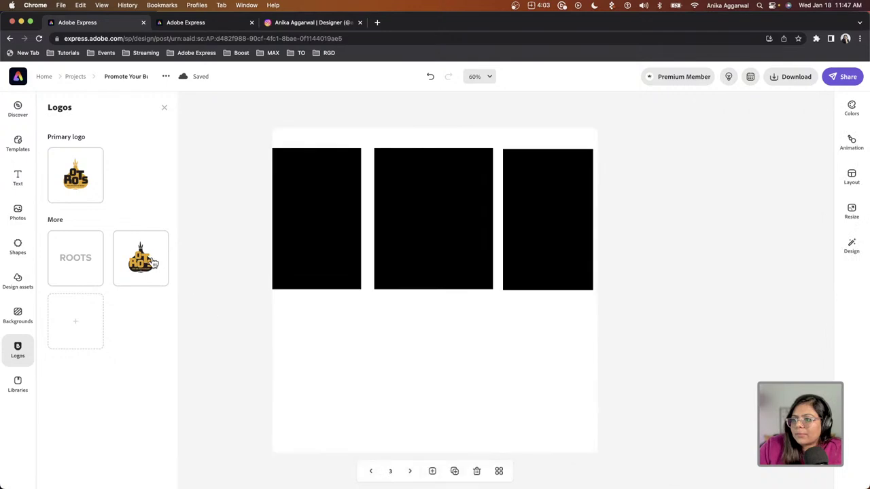
pyautogui.click(410, 470)
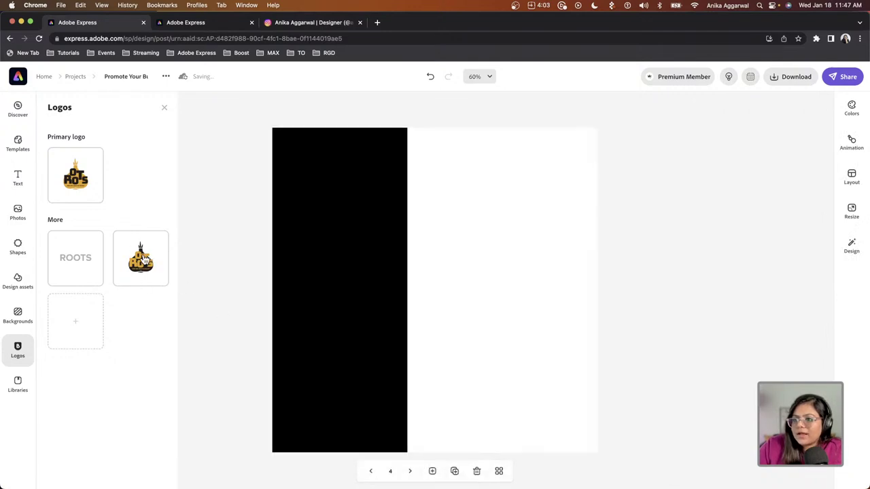
pyautogui.click(410, 470)
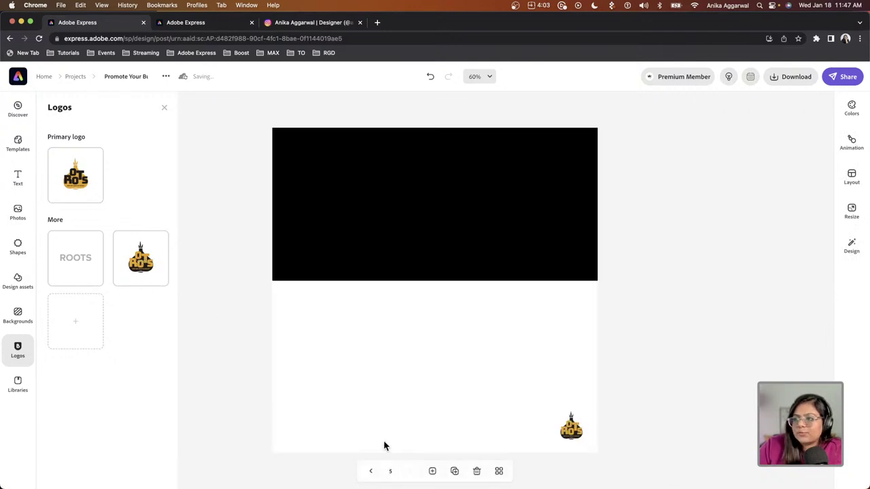
# Copy the INDIAN FOOD heading from page 1 onto page 2
pyautogui.click(371, 471)
pyautogui.click(372, 471)
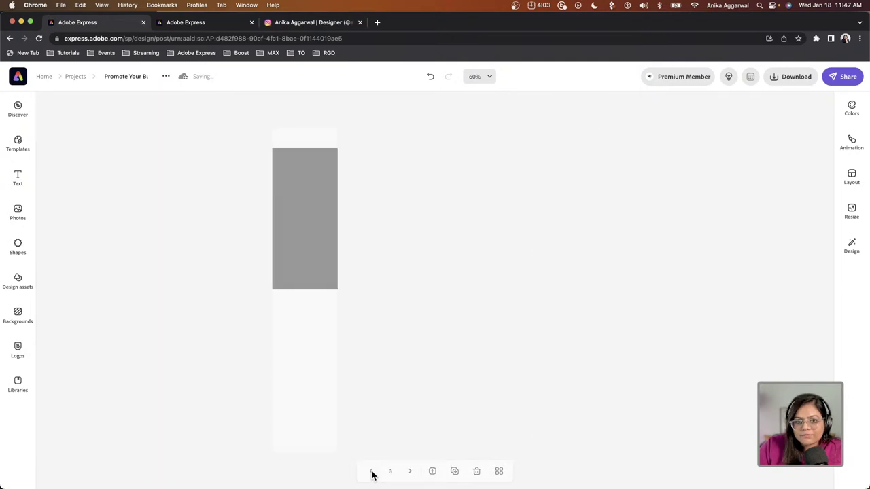
pyautogui.click(371, 471)
pyautogui.click(372, 471)
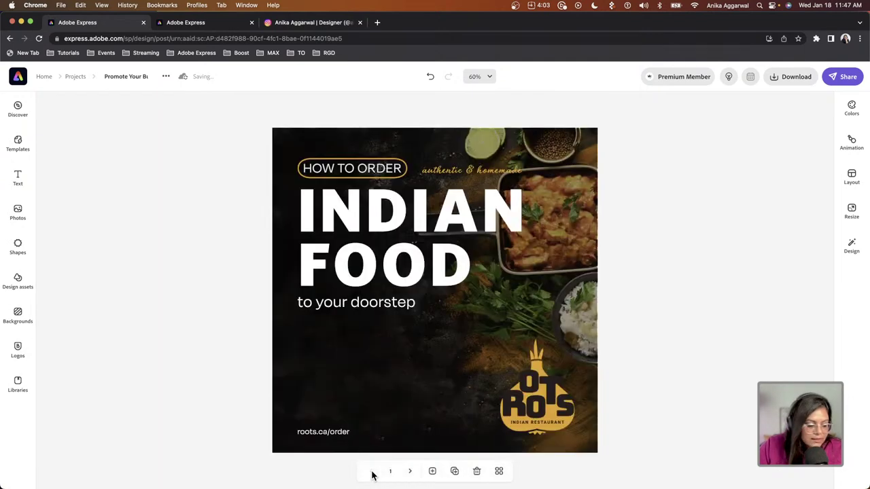
pyautogui.click(348, 223)
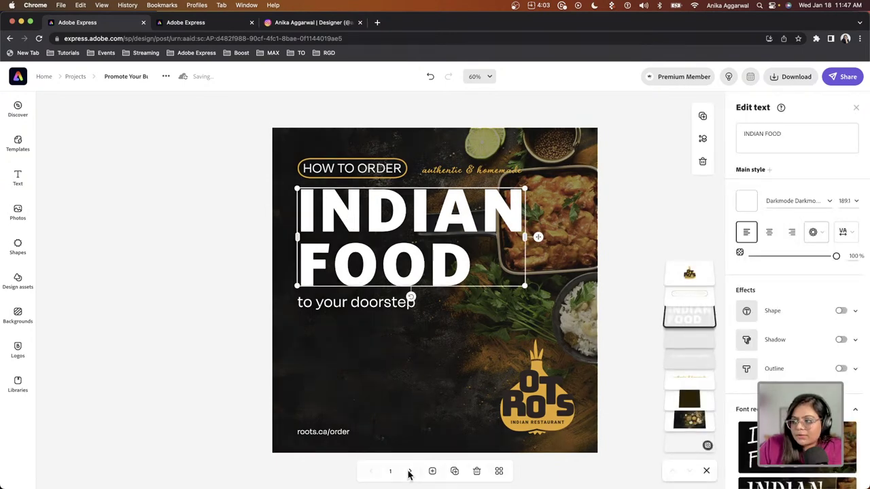
pyautogui.click(409, 472)
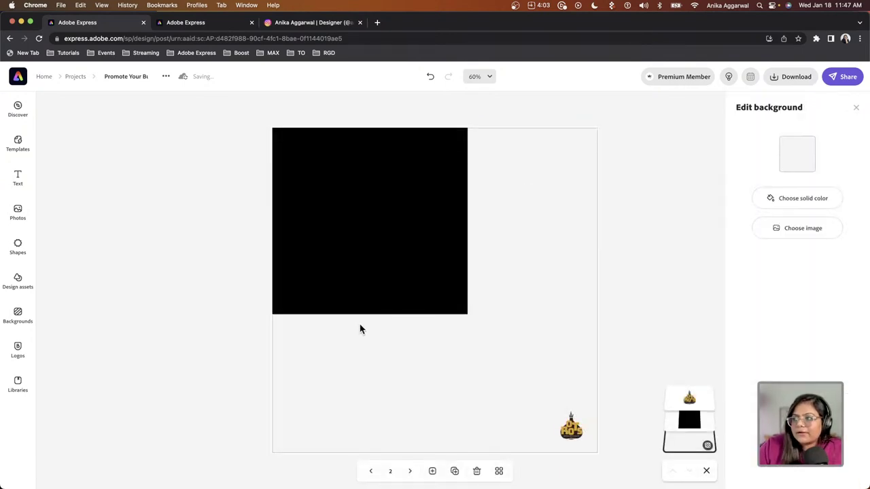
pyautogui.press('super+v')
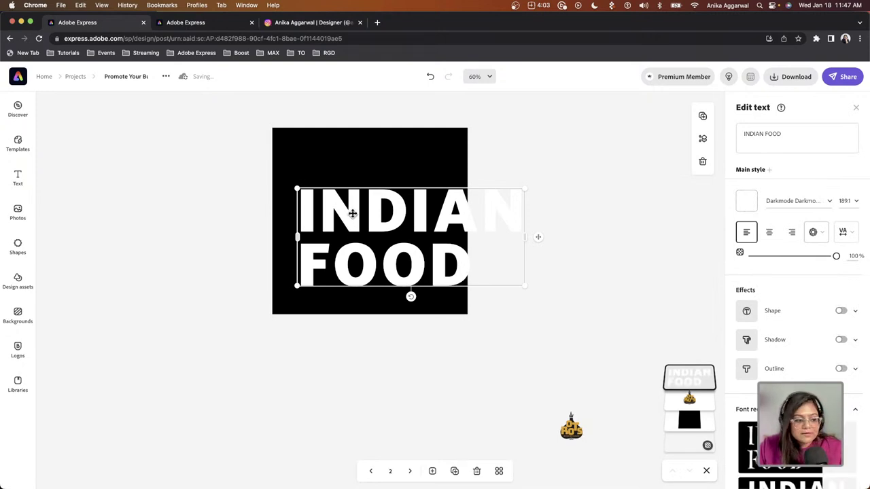
# Replace the copied heading's text on page 2 with FRESH
pyautogui.click(768, 145)
pyautogui.moveTo(807, 130); pyautogui.dragTo(753, 129)
pyautogui.press('BackSpace')
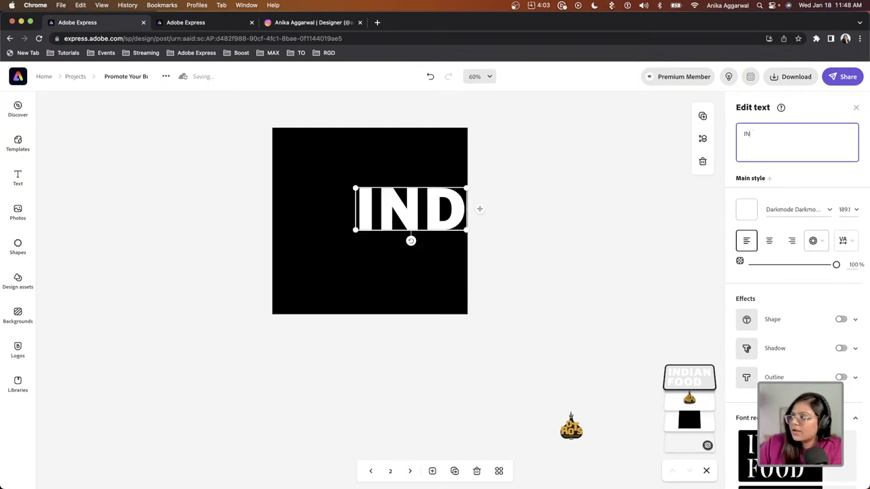
pyautogui.write('FRESH')
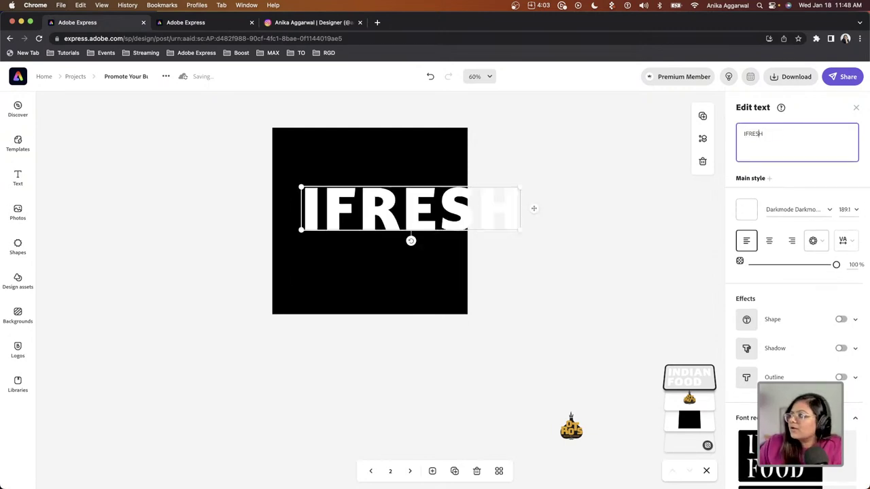
pyautogui.press('BackSpace')
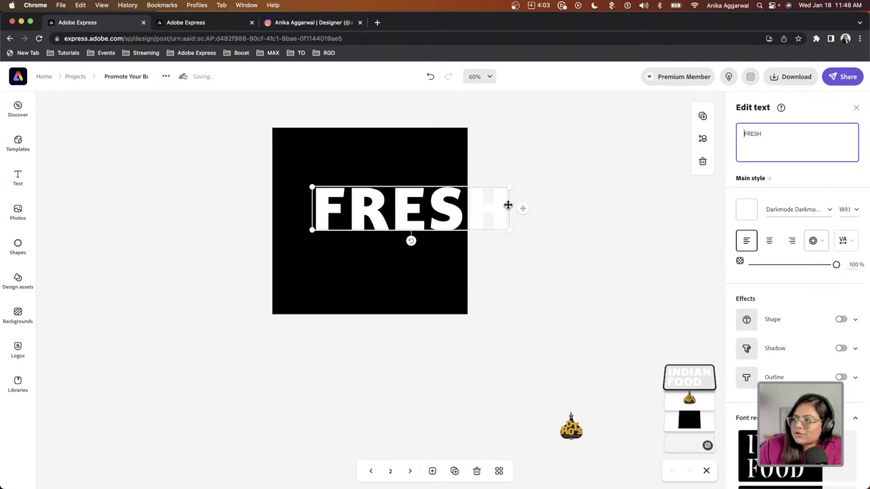
# Move FRESH below page 2's black square, recolour it with the Roots gold, and shrink it to end at the square's right edge
pyautogui.moveTo(412, 208); pyautogui.dragTo(369, 348)
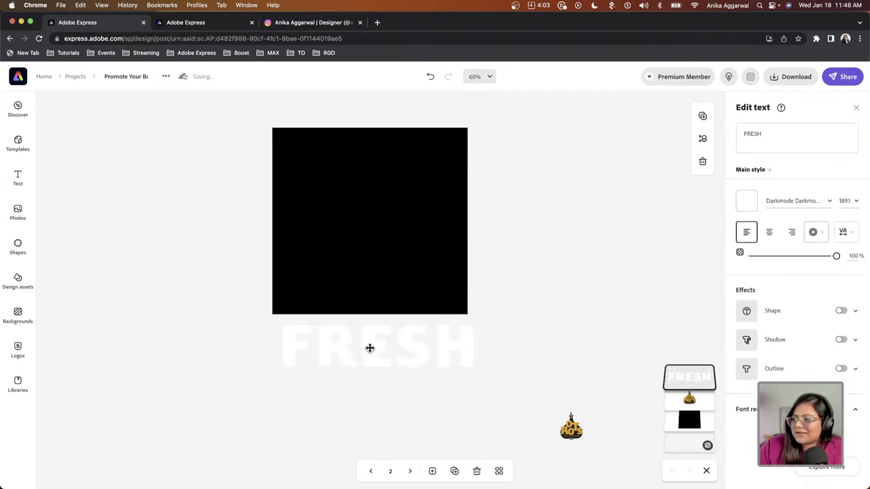
pyautogui.click(748, 204)
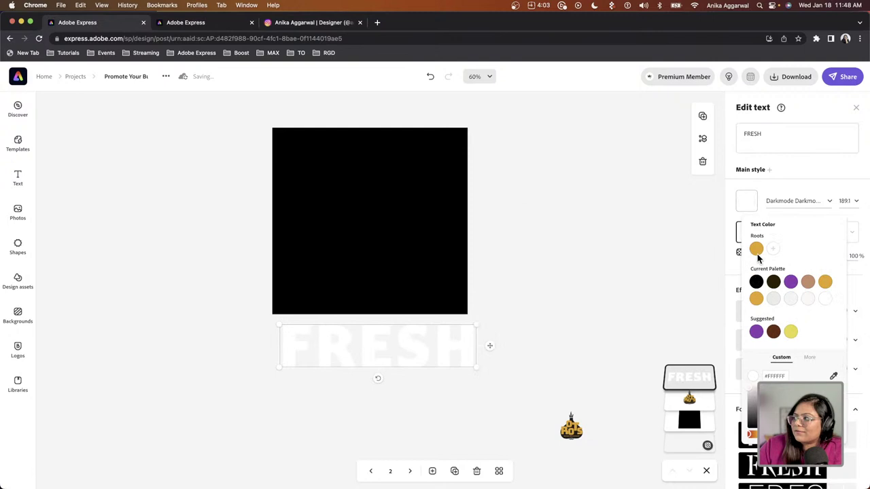
pyautogui.click(756, 249)
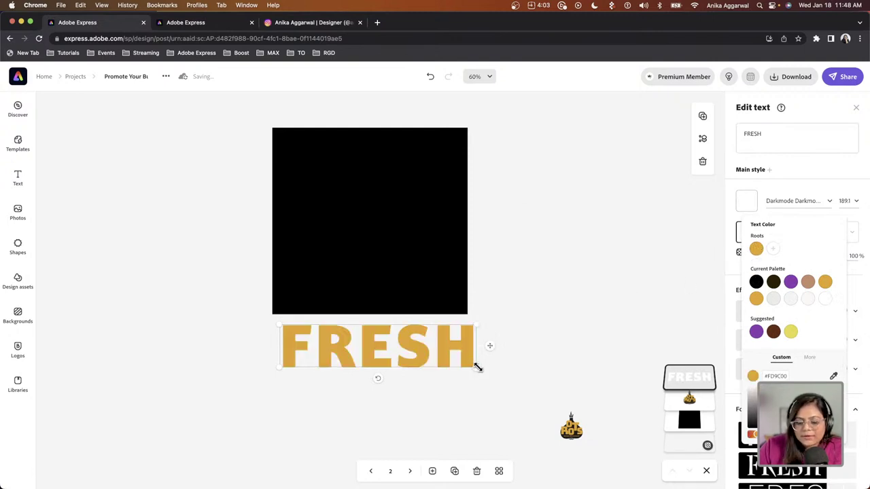
pyautogui.moveTo(478, 367); pyautogui.dragTo(470, 361)
pyautogui.click(523, 344)
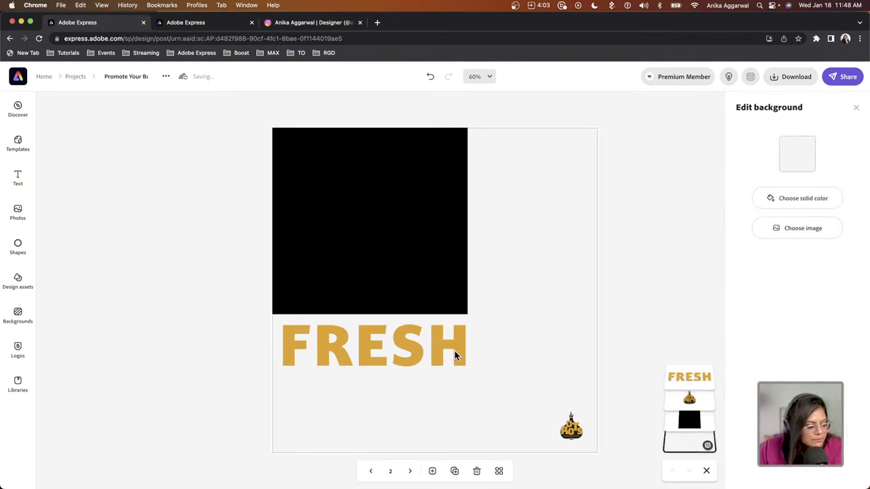
pyautogui.click(18, 247)
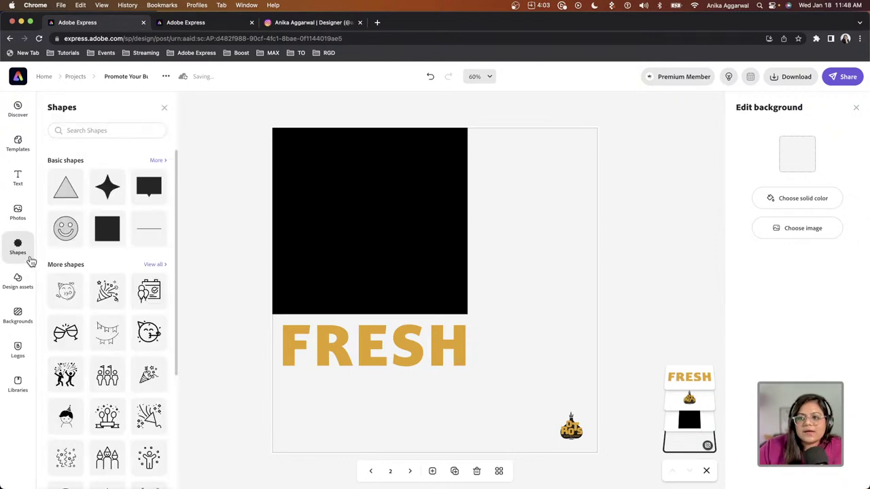
pyautogui.click(155, 164)
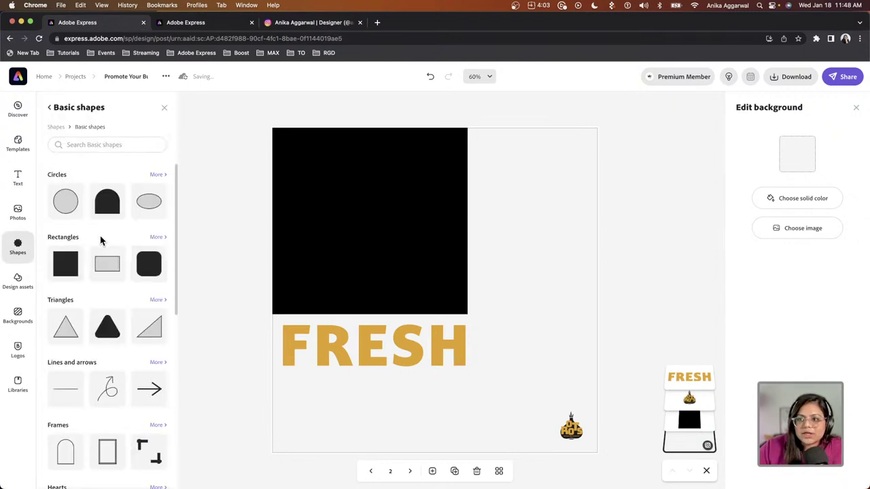
pyautogui.click(76, 263)
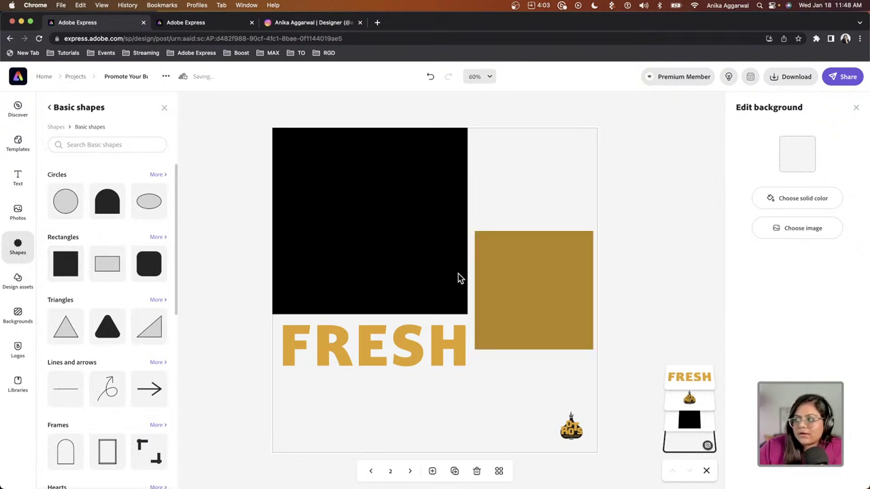
pyautogui.click(478, 286)
pyautogui.moveTo(475, 291)
pyautogui.mouseDown()
pyautogui.moveTo(369, 292)
pyautogui.moveTo(487, 291)
pyautogui.mouseUp()
pyautogui.click(526, 192)
pyautogui.click(543, 285)
pyautogui.press('Delete')
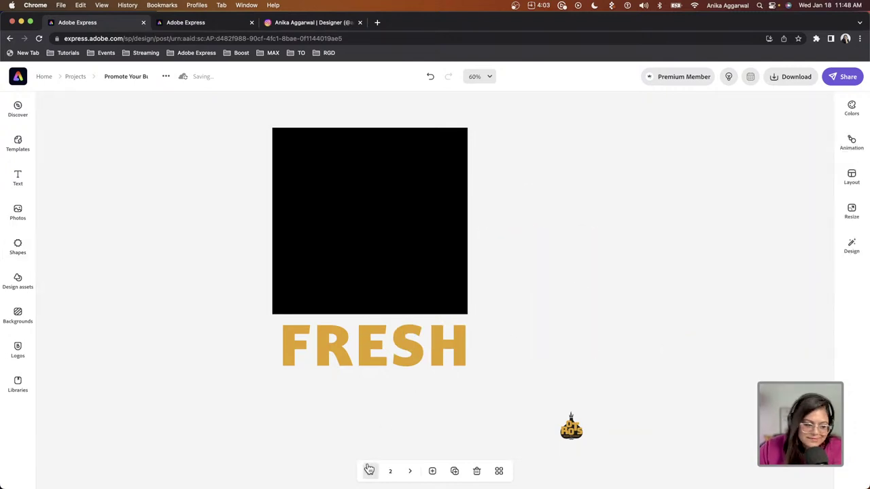
# Copy the roots.ca/order text from page 1 onto page 2 and recolour it black
pyautogui.click(379, 396)
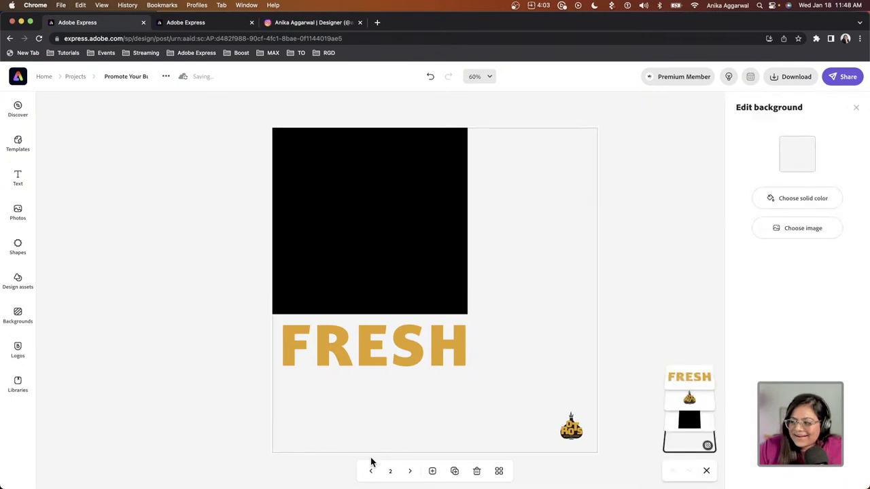
pyautogui.click(371, 470)
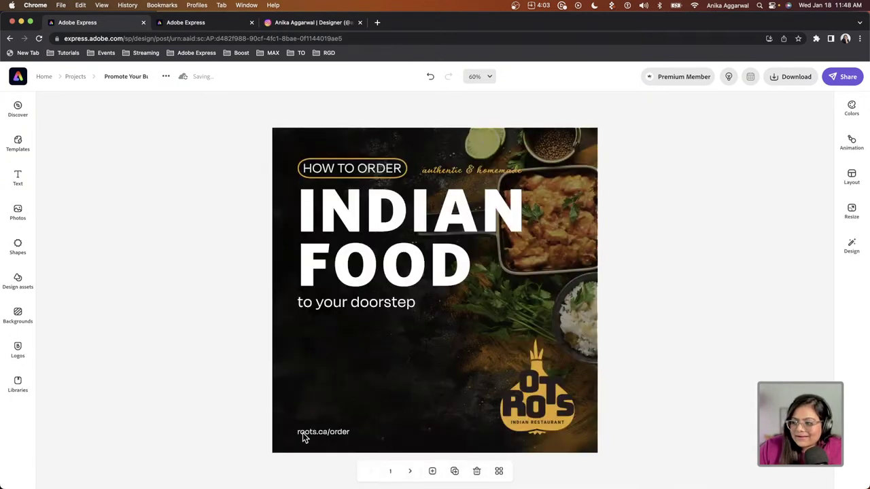
pyautogui.click(303, 434)
pyautogui.click(408, 470)
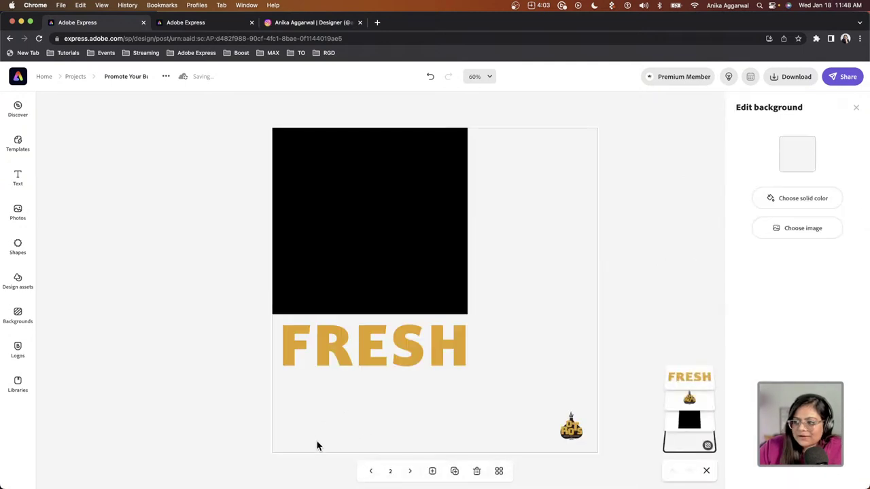
pyautogui.click(304, 439)
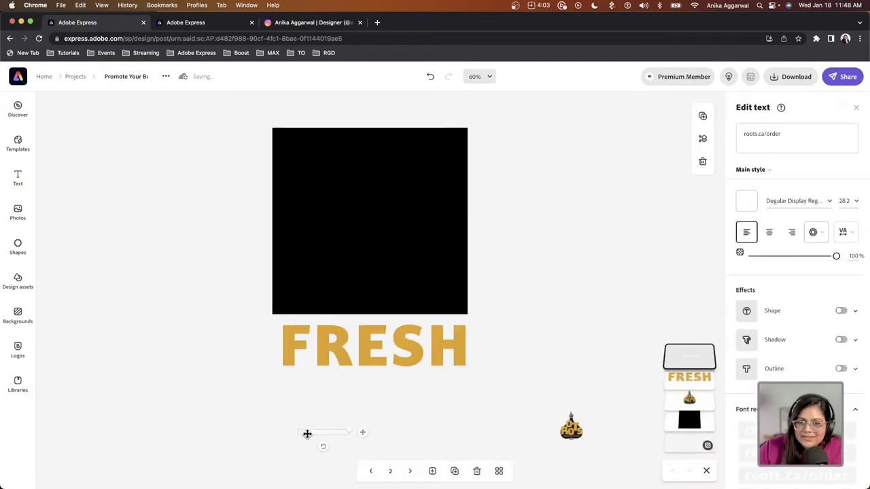
pyautogui.click(747, 200)
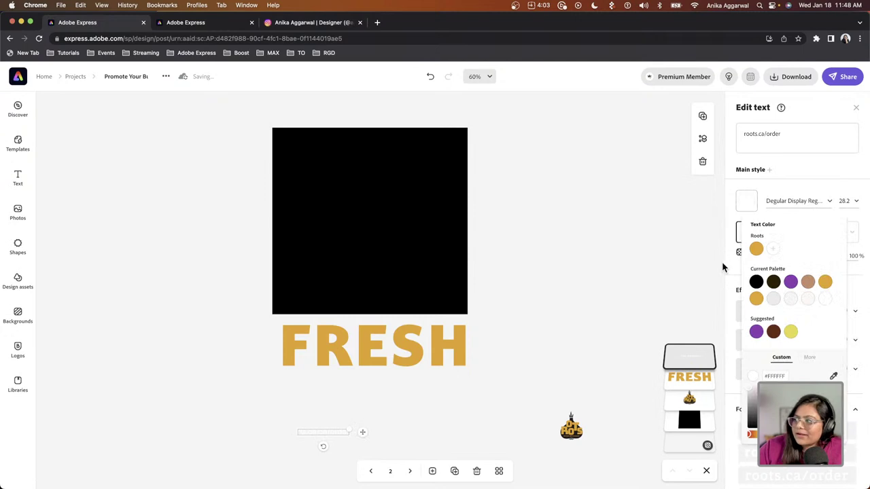
pyautogui.click(757, 283)
pyautogui.click(588, 292)
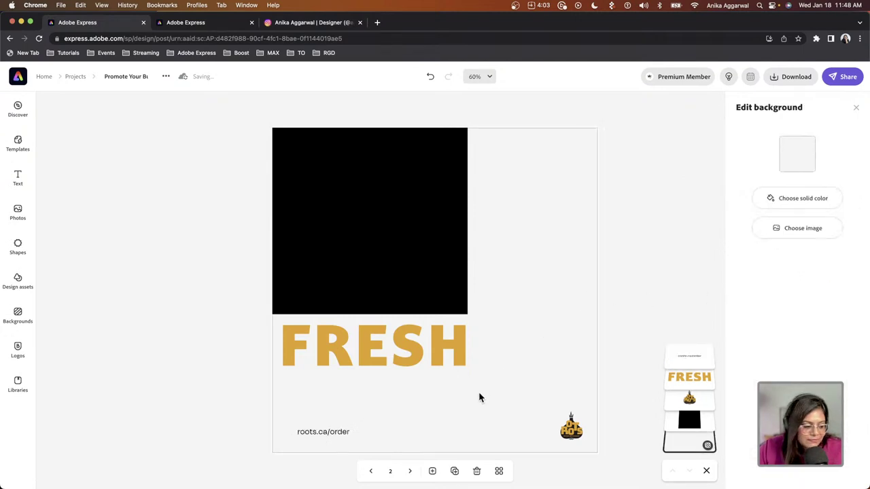
# Copy the outlined HOW TO ORDER label from page 1 onto page 2
pyautogui.click(368, 471)
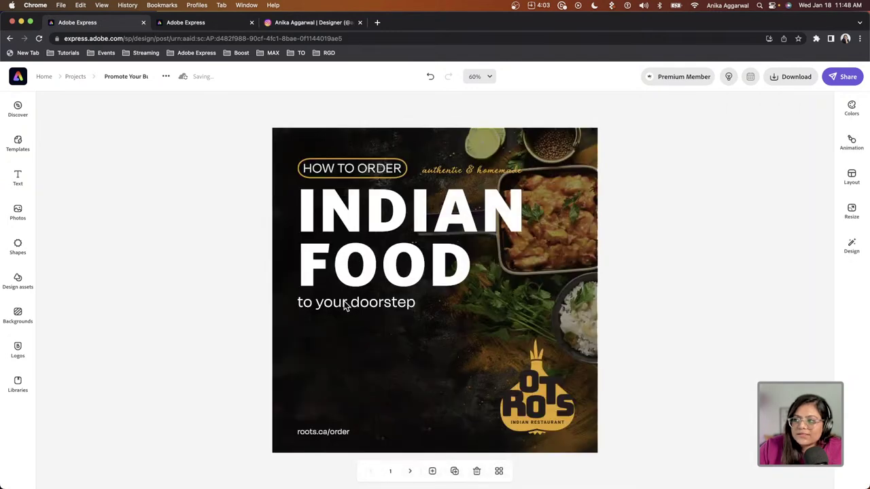
pyautogui.click(346, 304)
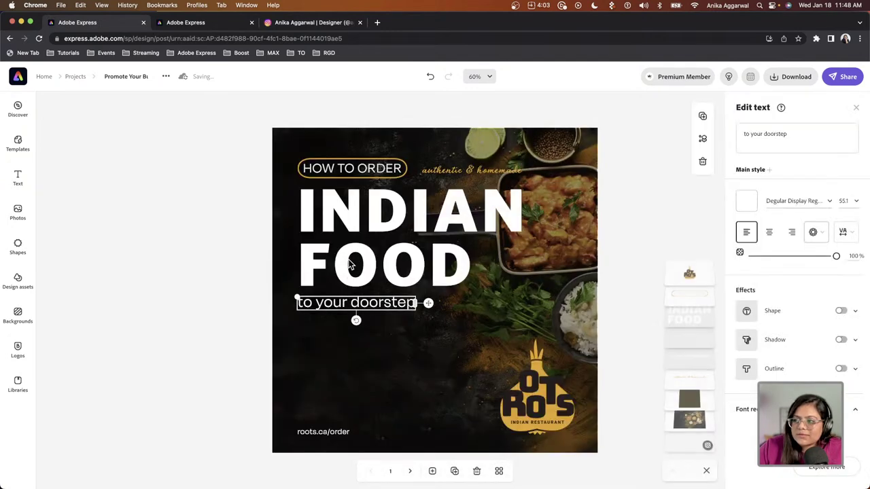
pyautogui.click(348, 168)
pyautogui.click(408, 472)
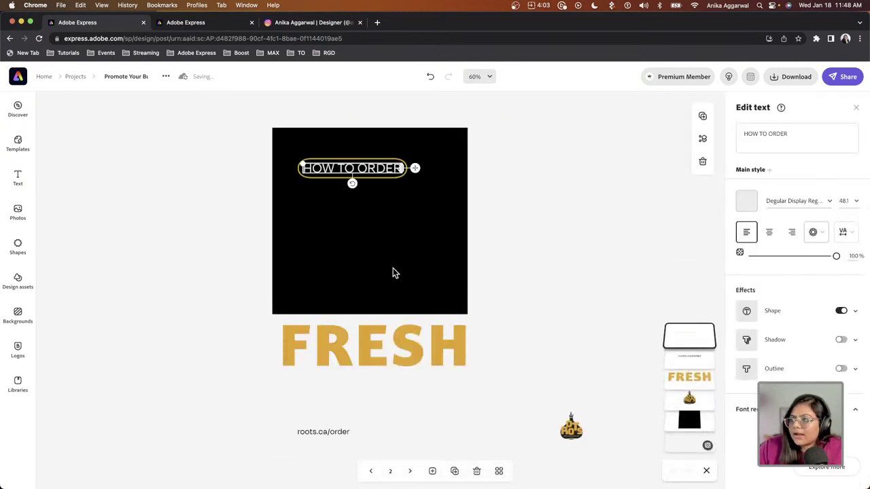
# Check the Fresh Local Delivery call to action in the Roots copy document and shorten page 2's copied label to ORDER
pyautogui.moveTo(615, 469)
pyautogui.click(646, 459)
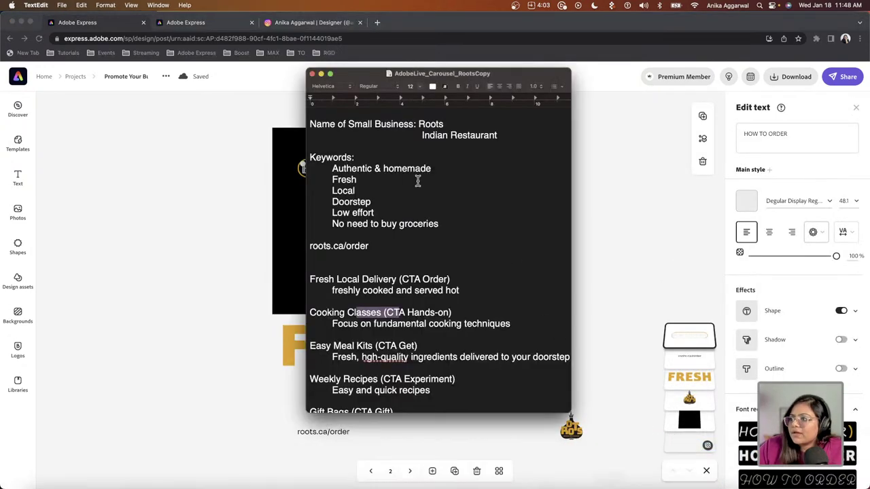
pyautogui.moveTo(413, 280); pyautogui.dragTo(450, 279)
pyautogui.click(235, 255)
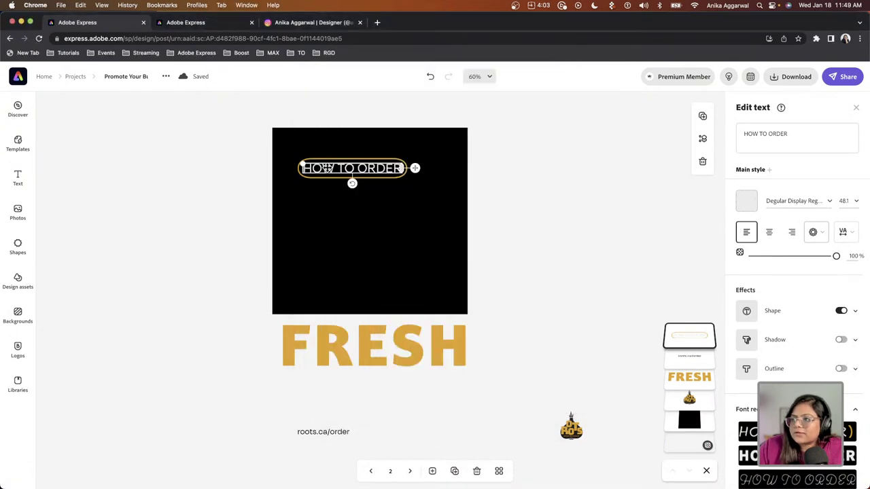
pyautogui.click(751, 130)
pyautogui.moveTo(769, 134); pyautogui.dragTo(729, 138)
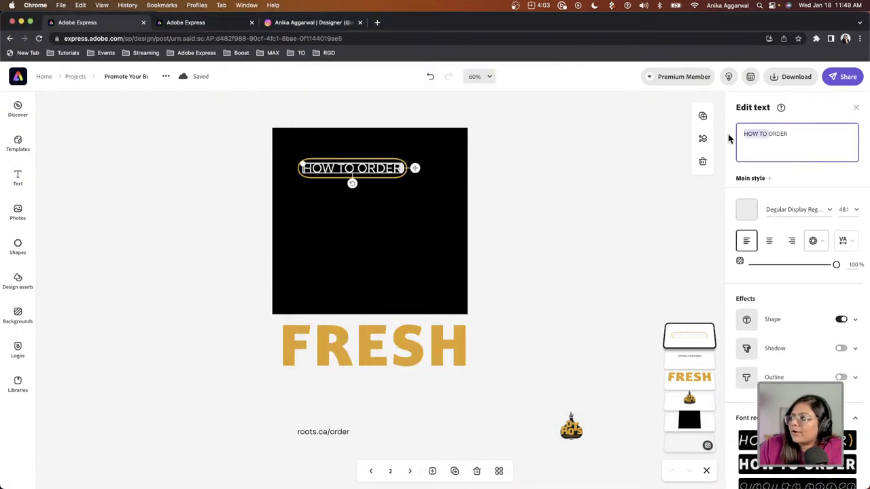
pyautogui.press('BackSpace')
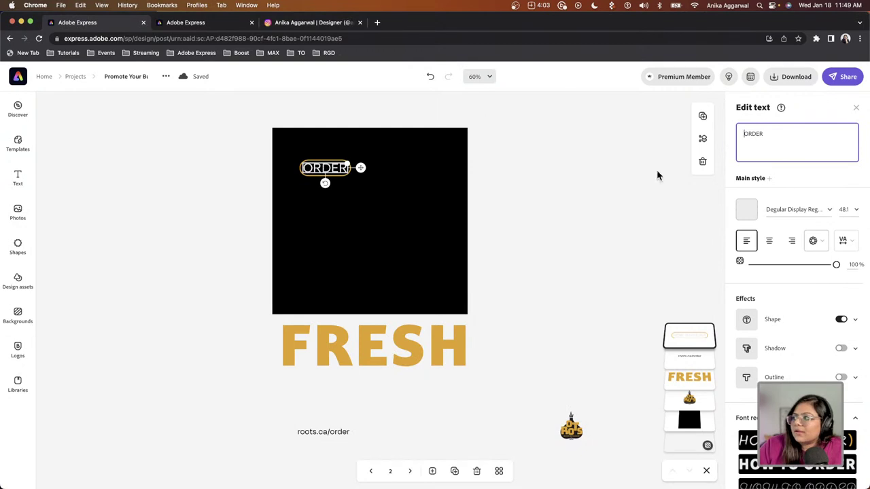
# Recolour the ORDER label's text black and move the label to the page's upper-right corner
pyautogui.click(748, 211)
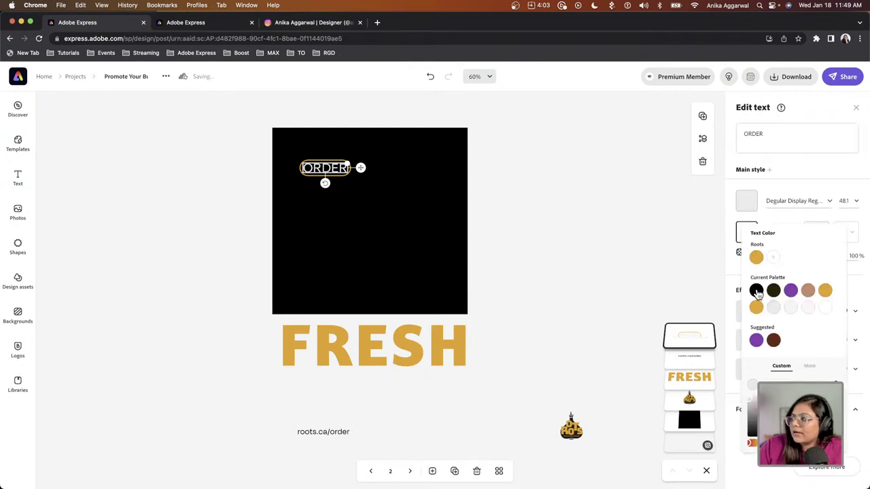
pyautogui.click(757, 291)
pyautogui.moveTo(333, 169); pyautogui.dragTo(556, 153)
pyautogui.click(559, 210)
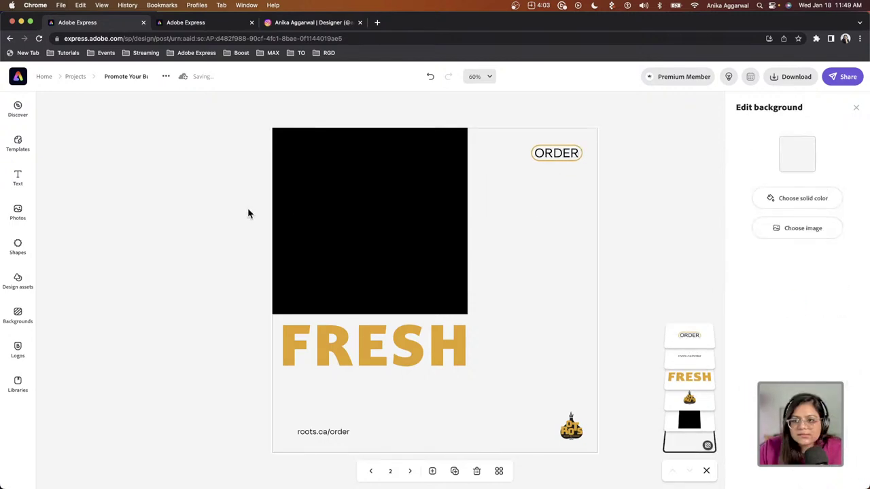
# Search the shapes for "order", add the receipt scroll icon, and shrink it to sit just left of the ORDER label
pyautogui.click(18, 248)
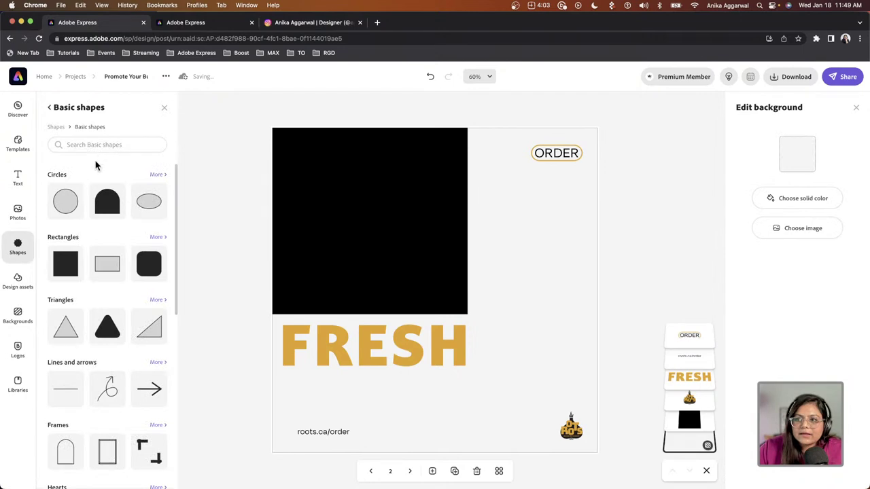
pyautogui.click(86, 144)
pyautogui.write('order')
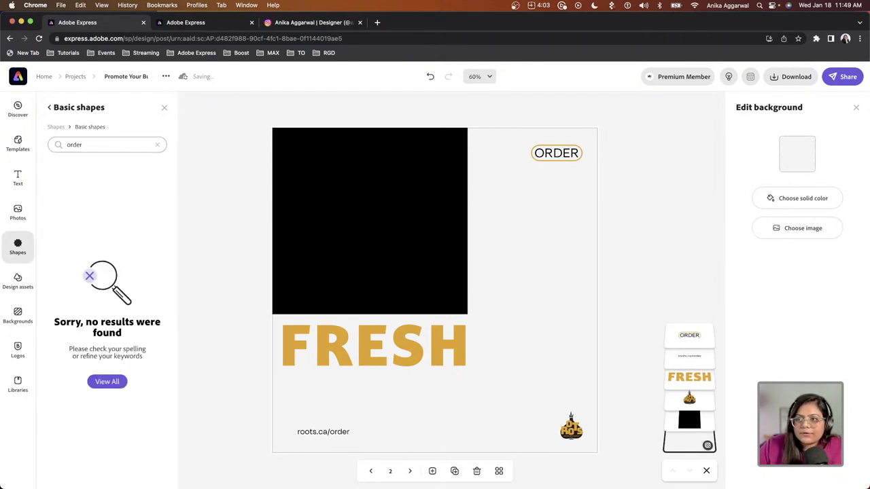
pyautogui.click(18, 280)
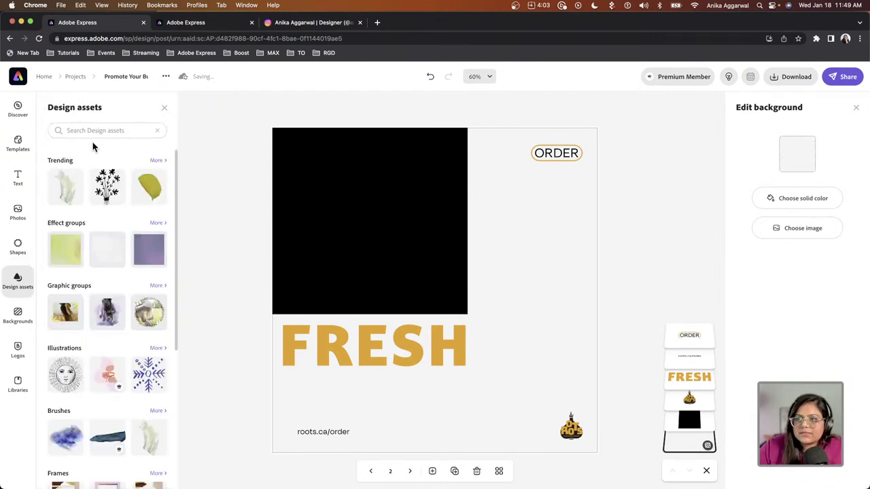
pyautogui.click(32, 227)
pyautogui.click(63, 128)
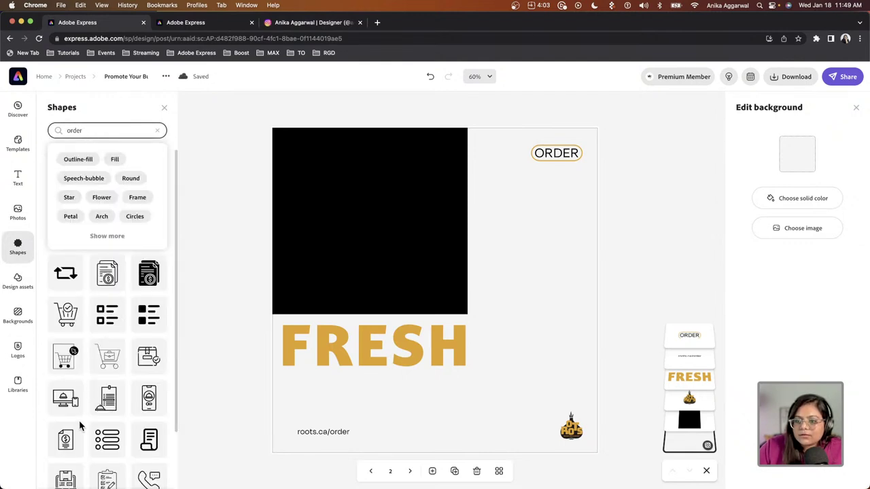
pyautogui.scroll(-2, 80, 426)
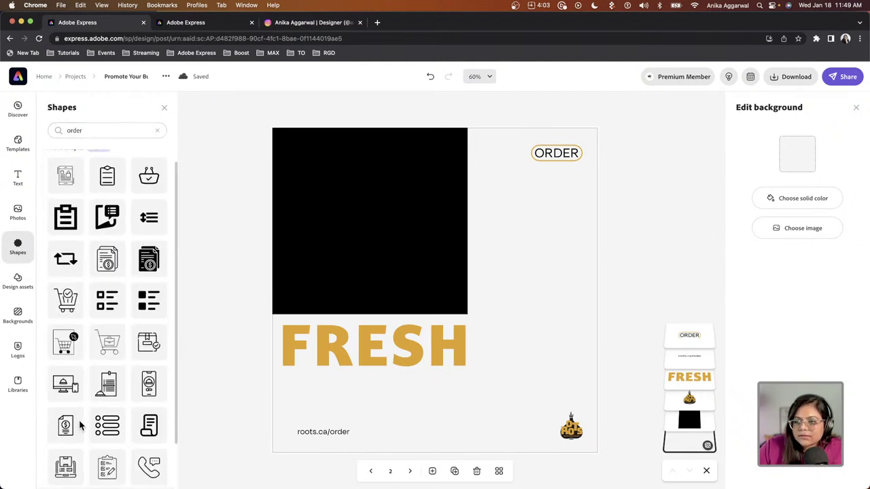
pyautogui.click(149, 417)
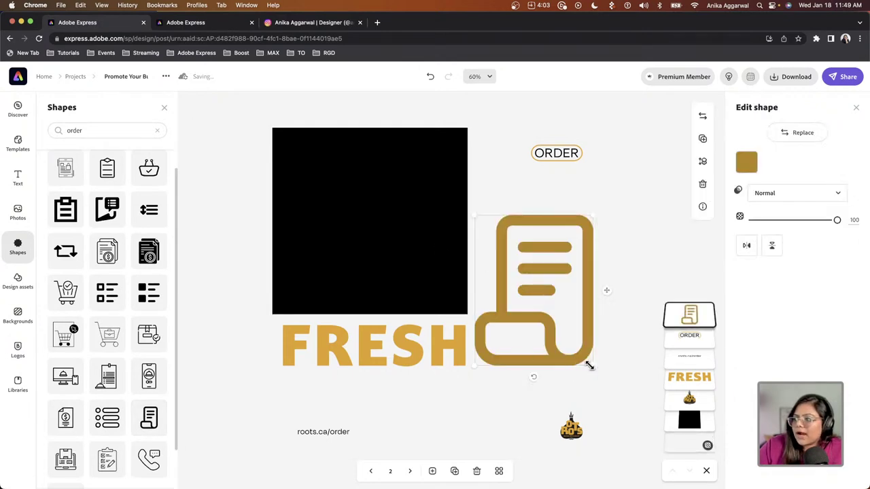
pyautogui.moveTo(589, 365); pyautogui.dragTo(515, 154)
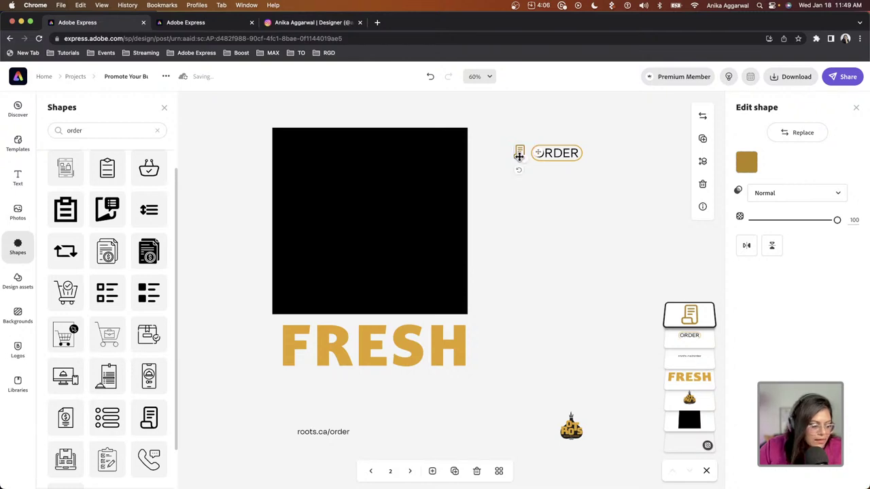
# Recolour the receipt icon beside the ORDER label black
pyautogui.click(746, 162)
pyautogui.click(757, 244)
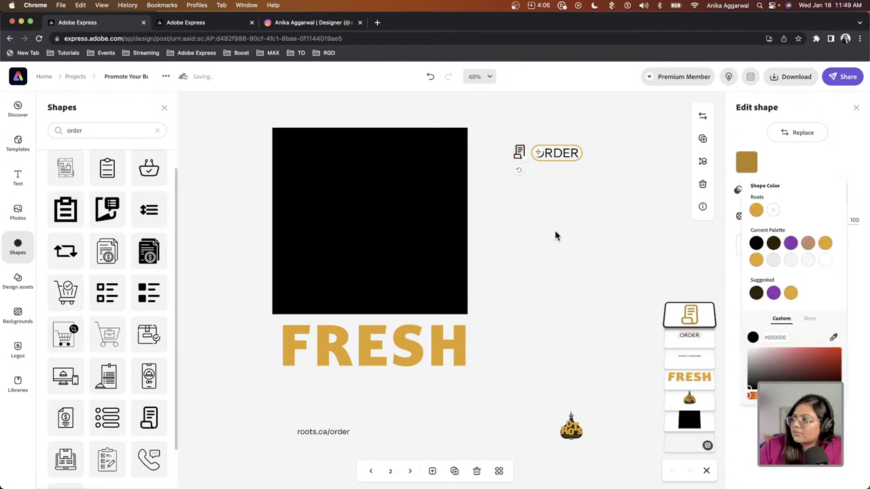
pyautogui.click(535, 250)
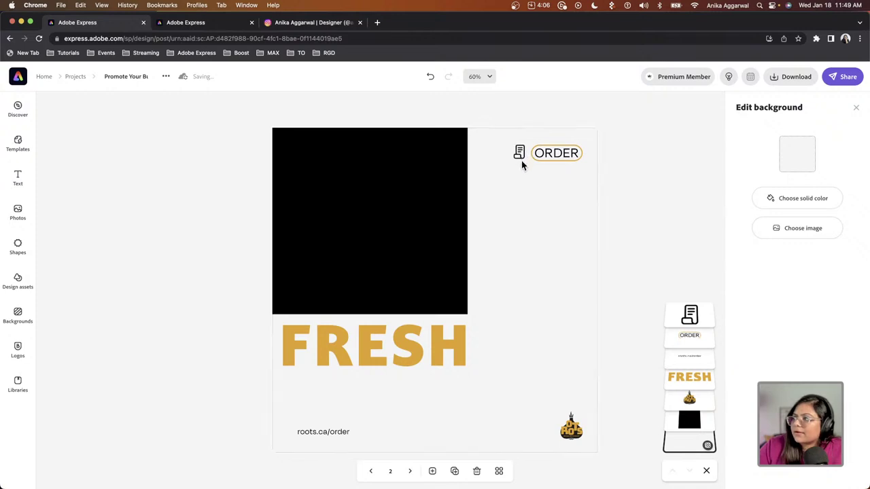
# Search the stock photos for "indian food", add the curry pan photo, and enlarge it to cover page 2's black square
pyautogui.click(384, 300)
pyautogui.click(29, 224)
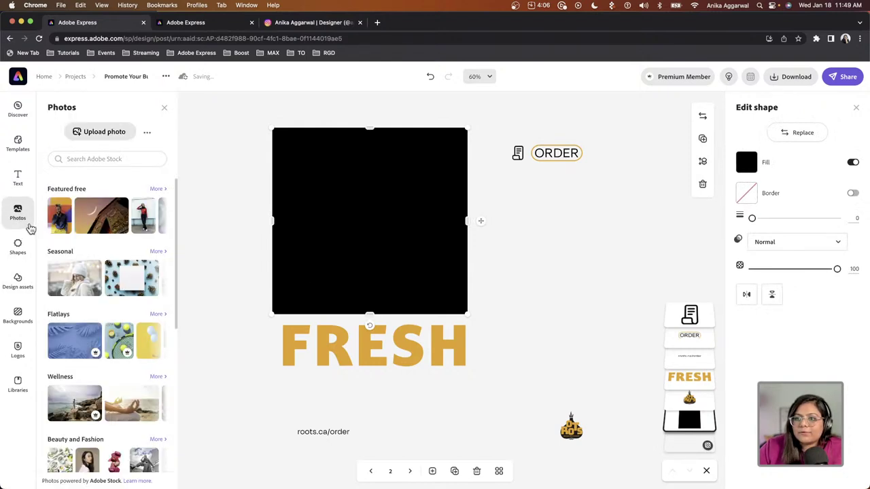
pyautogui.click(95, 160)
pyautogui.write('l')
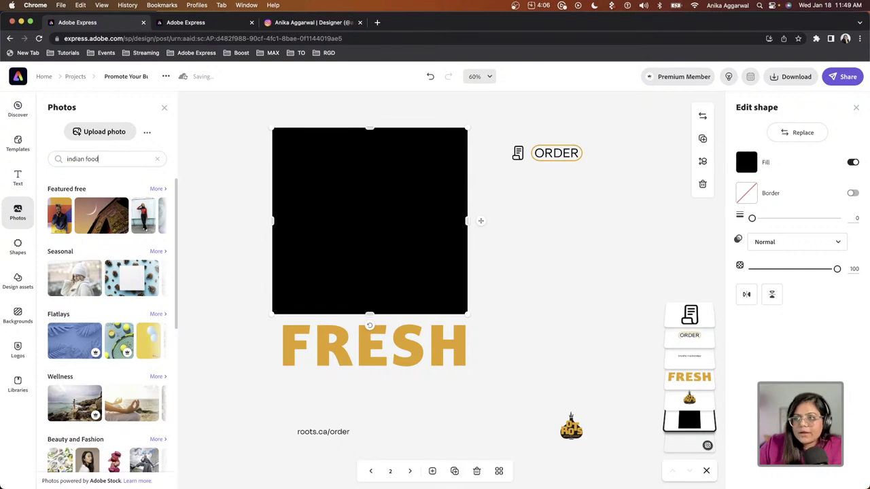
pyautogui.press('Return')
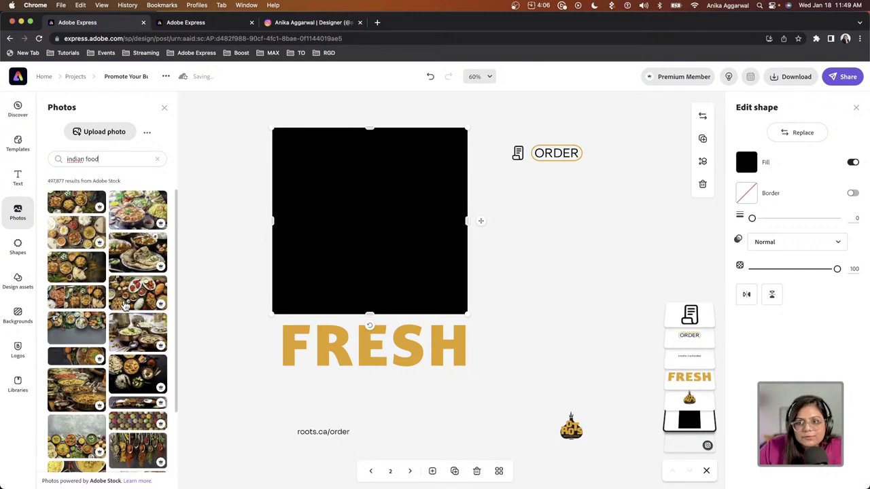
pyautogui.scroll(-5, 142, 391)
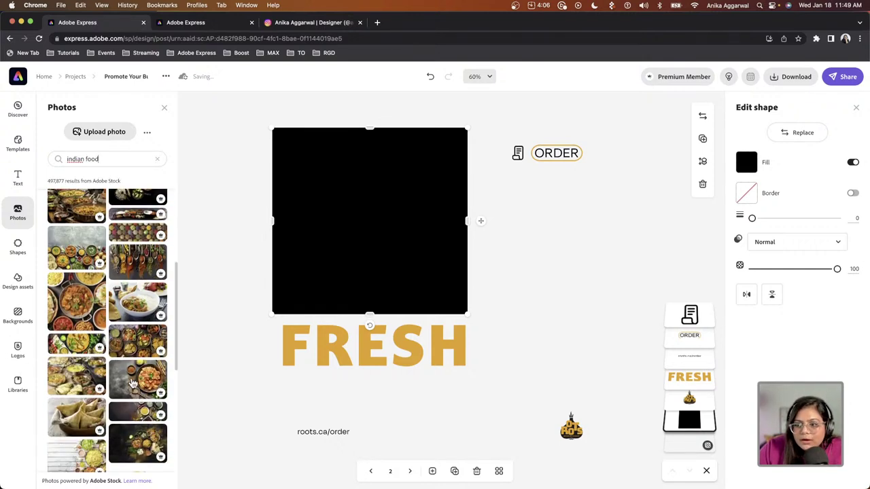
pyautogui.moveTo(133, 384); pyautogui.dragTo(408, 274)
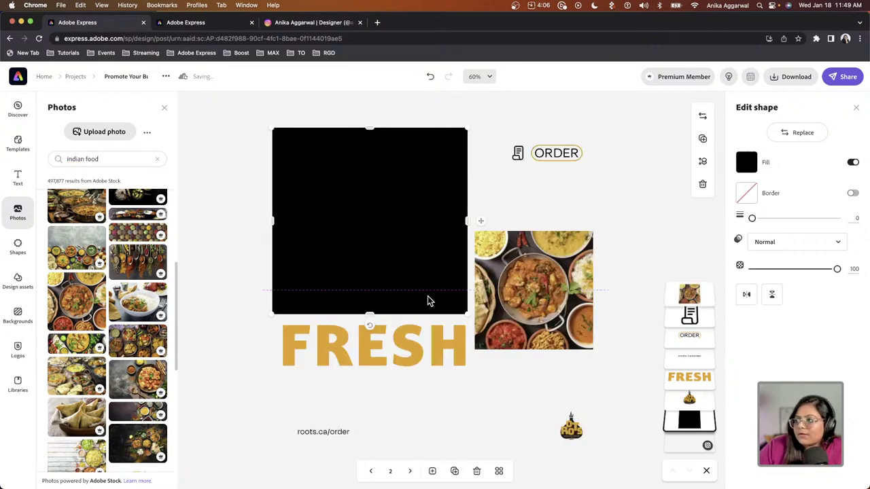
pyautogui.moveTo(428, 301); pyautogui.dragTo(422, 269)
pyautogui.click(570, 295)
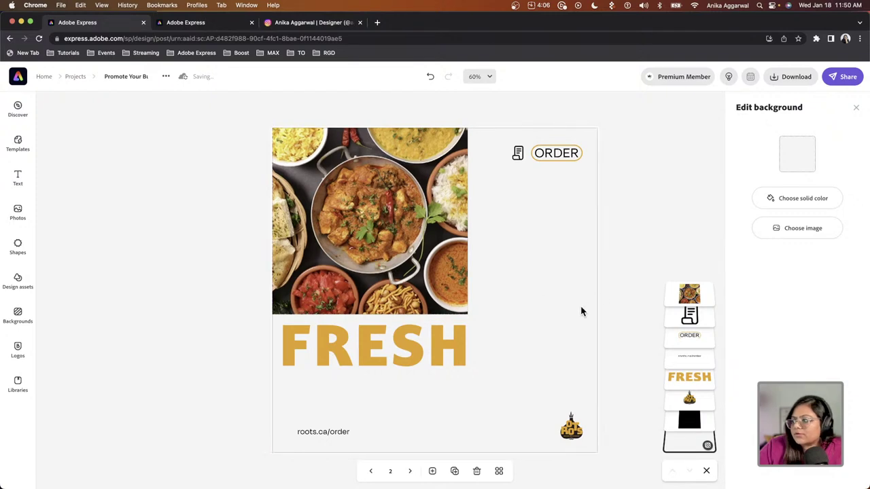
# Delete the black placeholder square behind the curry photo
pyautogui.click(695, 423)
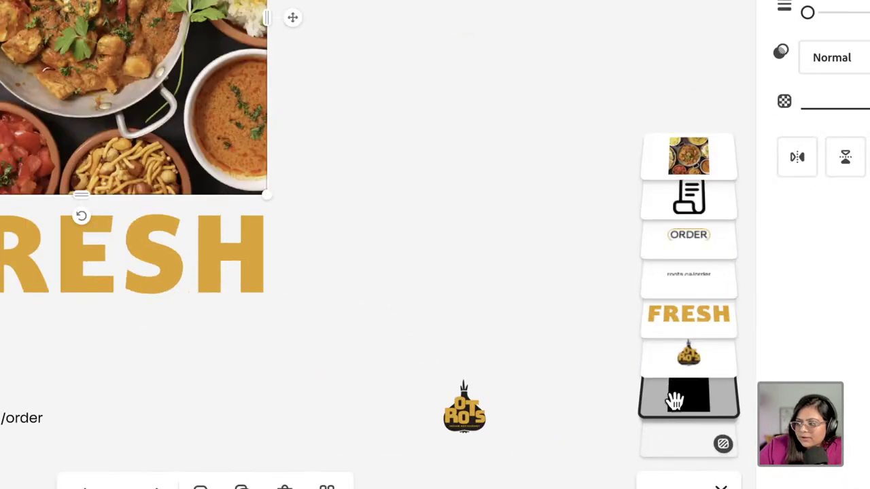
pyautogui.press('Escape')
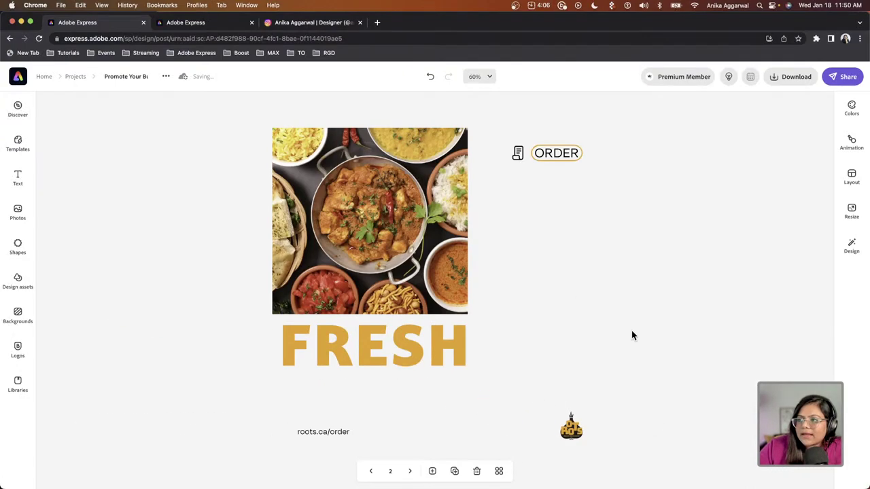
pyautogui.click(446, 272)
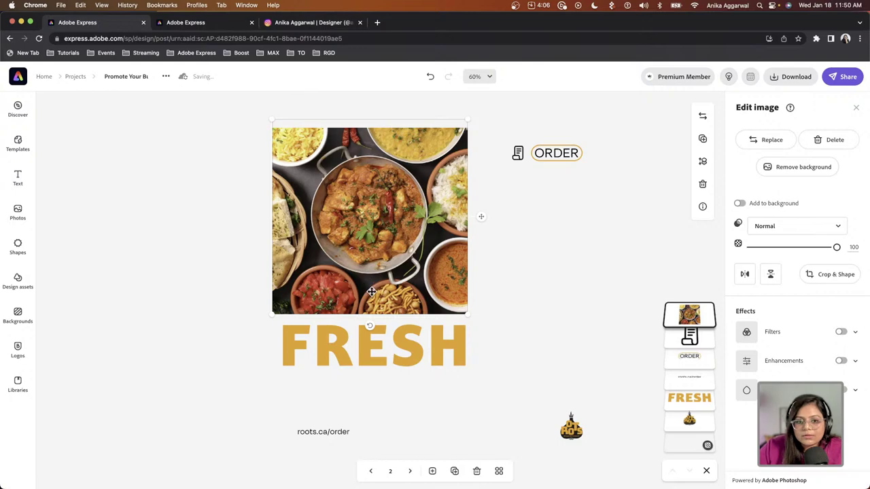
# Copy the "to your doorstep" text from page 1 to page 2 and place it below the FRESH heading
pyautogui.click(373, 472)
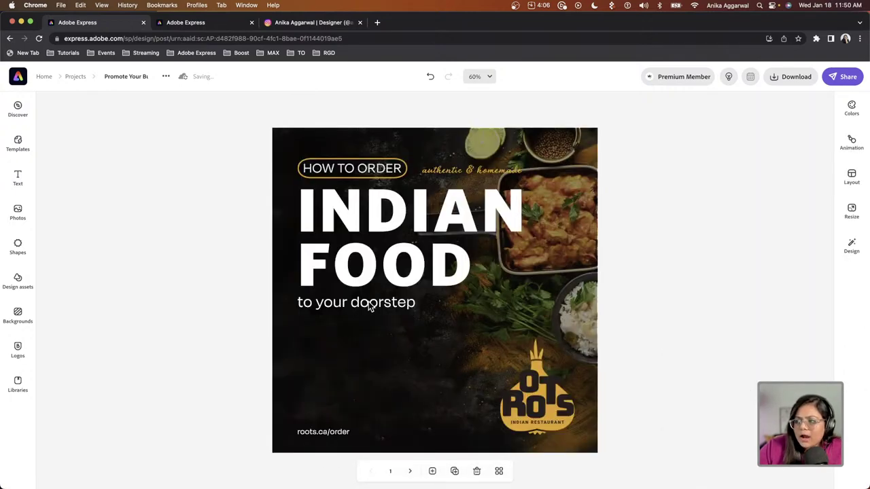
pyautogui.click(371, 307)
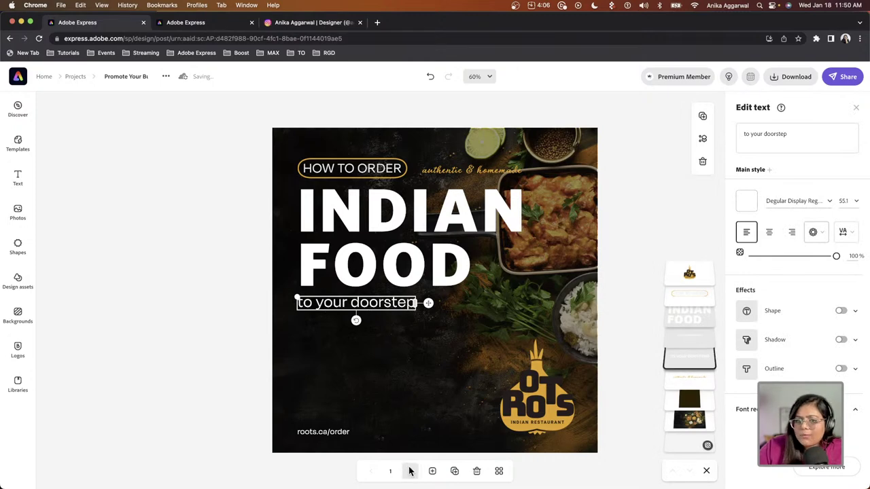
pyautogui.click(410, 471)
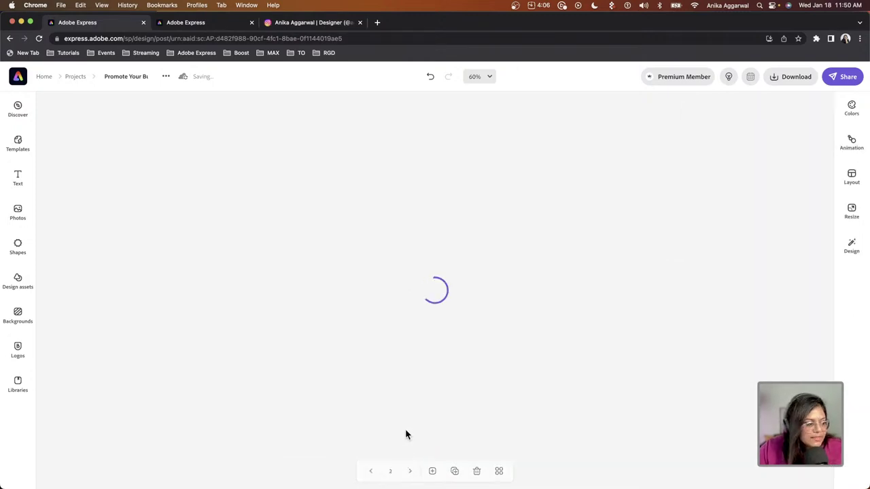
pyautogui.click(365, 388)
pyautogui.write('to your doorstep')
pyautogui.moveTo(367, 304); pyautogui.dragTo(373, 386)
# Recolour the copied "to your doorstep" text black and change its wording to LOCAL DELIVERY
pyautogui.click(745, 207)
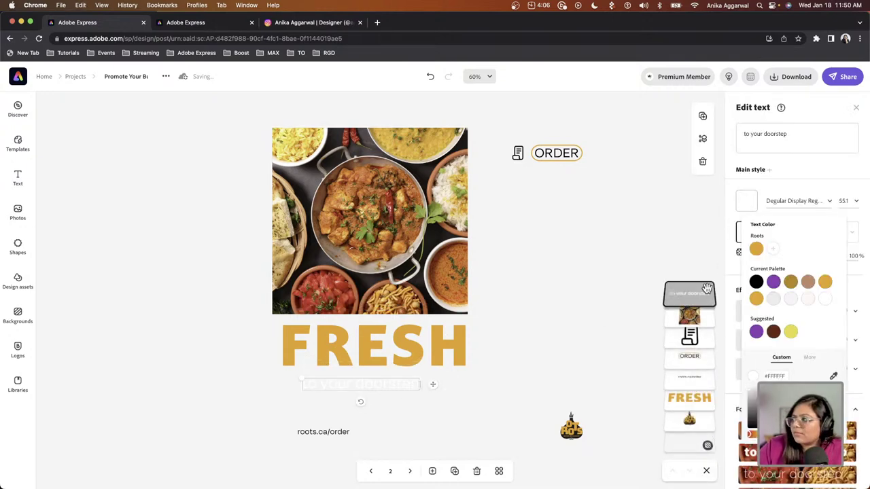
pyautogui.click(756, 284)
pyautogui.click(840, 125)
pyautogui.click(787, 134)
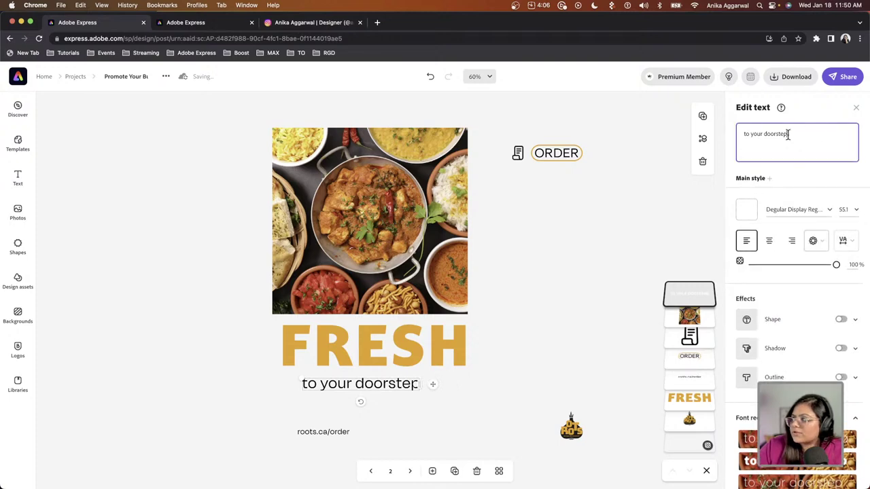
pyautogui.moveTo(787, 134); pyautogui.dragTo(714, 122)
pyautogui.write('LOCAL DELIVERY')
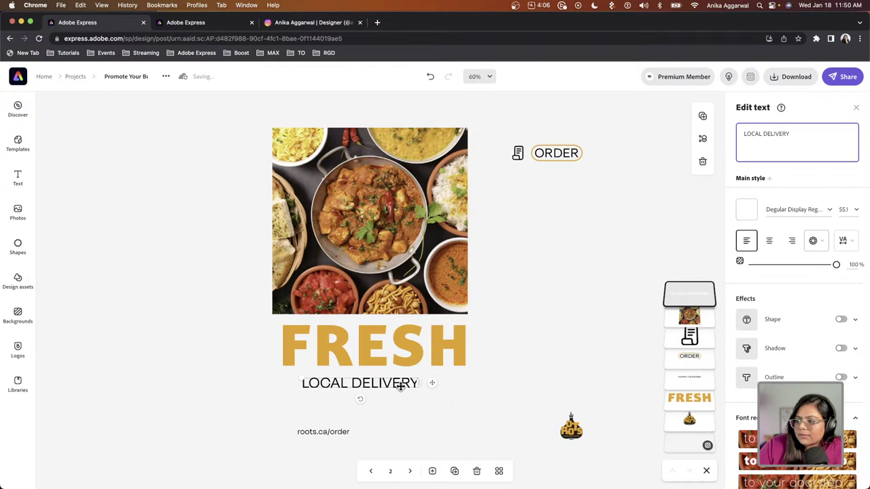
# Move LOCAL DELIVERY so that it ends flush with the right edge of the FRESH heading
pyautogui.click(435, 387)
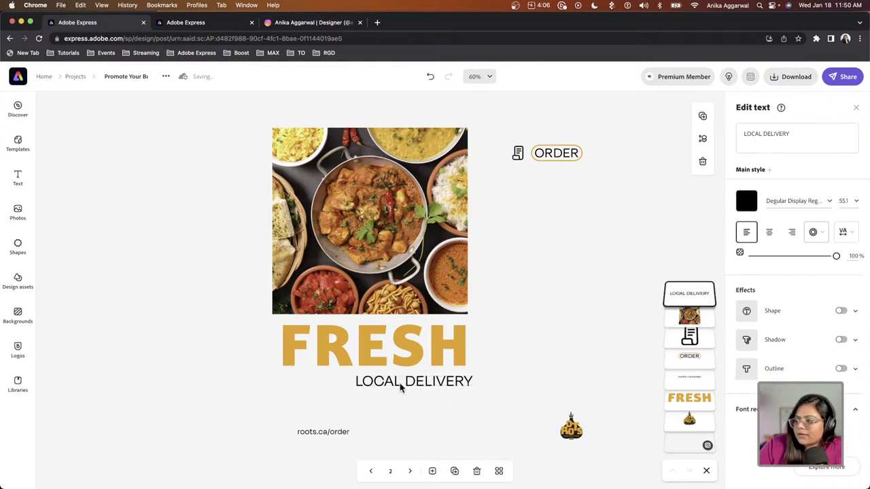
pyautogui.click(412, 408)
pyautogui.moveTo(394, 383); pyautogui.dragTo(509, 307)
pyautogui.press('super+z')
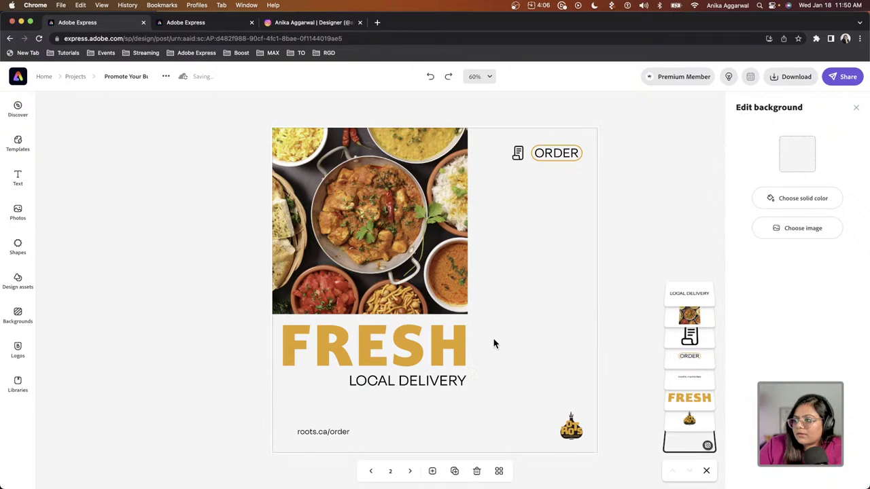
# Duplicate the LOCAL DELIVERY text and move the copy up to the photo's lower-right corner
pyautogui.click(419, 388)
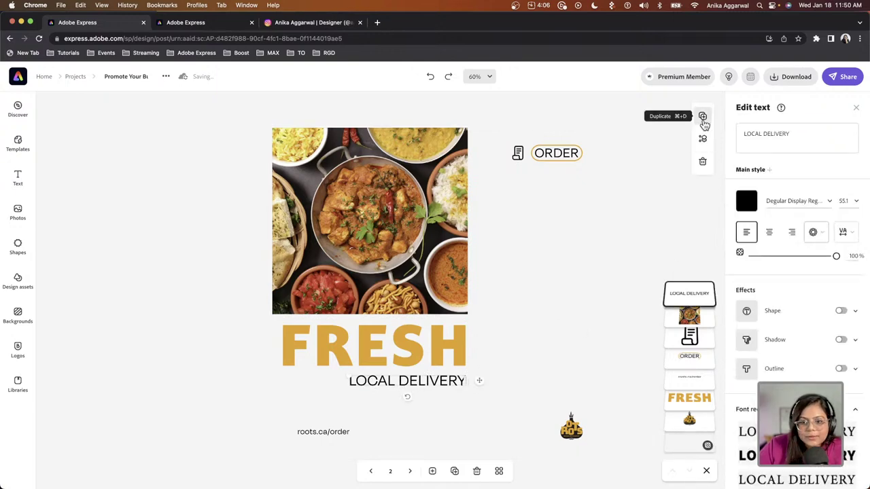
pyautogui.click(703, 117)
pyautogui.moveTo(422, 388); pyautogui.dragTo(513, 304)
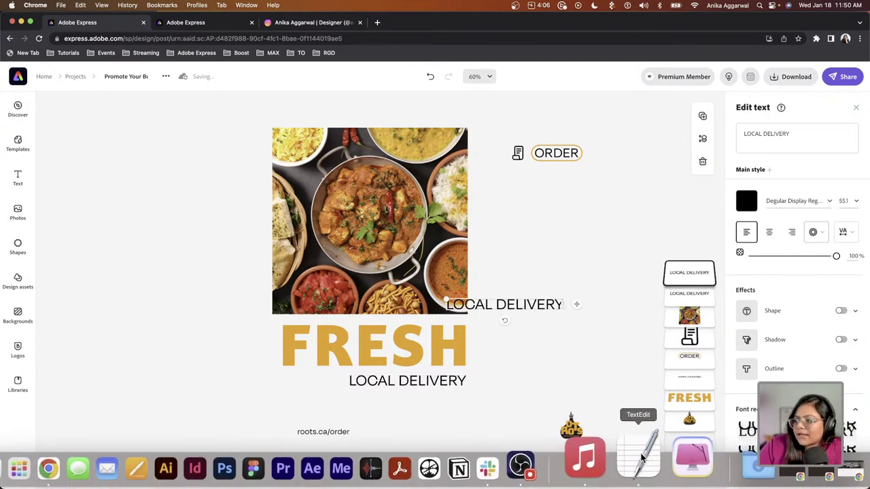
# Switch to TextEdit and copy the line "freshly cooked and served hot" from the Roots copy document
pyautogui.click(637, 454)
pyautogui.moveTo(329, 290); pyautogui.dragTo(461, 291)
pyautogui.press('cmd+c')
pyautogui.press('cmd+Tab')
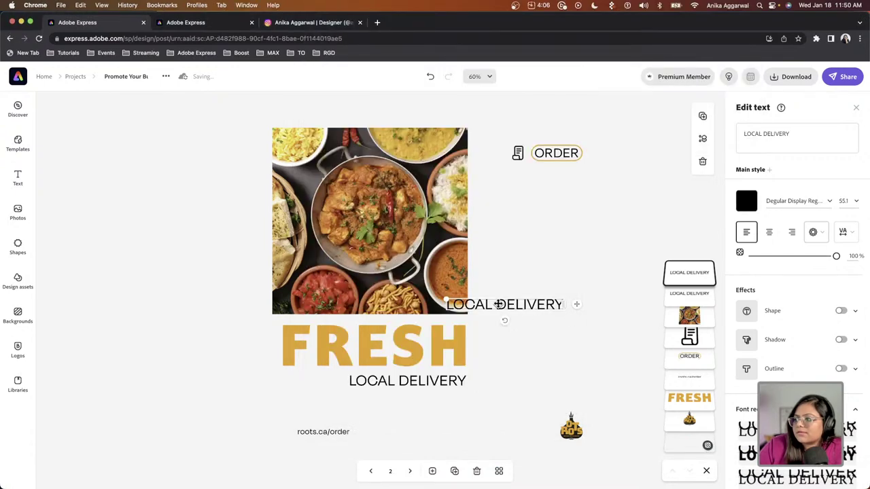
# Replace the duplicated text with "freshly cooked and served hot" and position it just right of the photo, near its lower edge
pyautogui.click(748, 155)
pyautogui.press('cmd+a')
pyautogui.press('cmd+v')
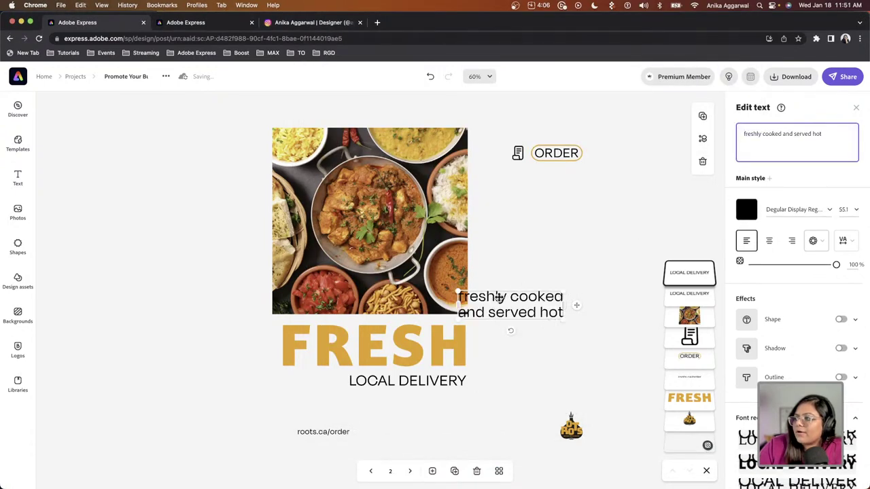
pyautogui.moveTo(479, 305); pyautogui.dragTo(499, 305)
pyautogui.click(514, 367)
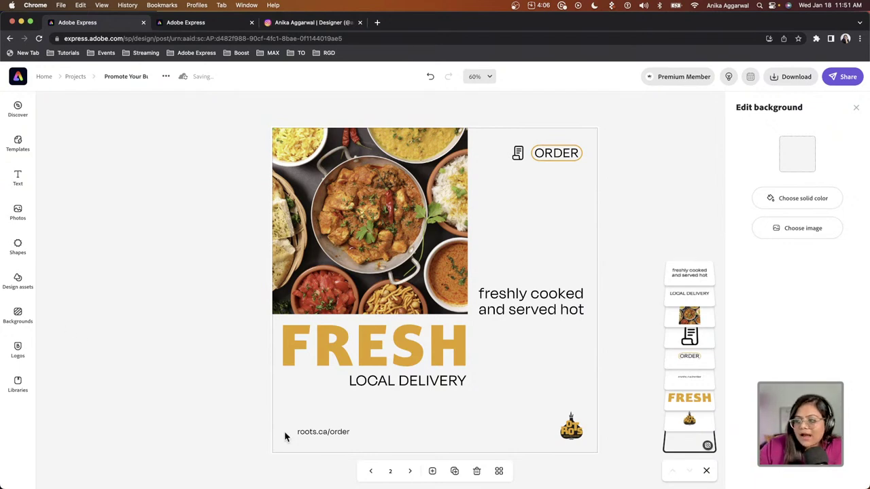
pyautogui.click(409, 472)
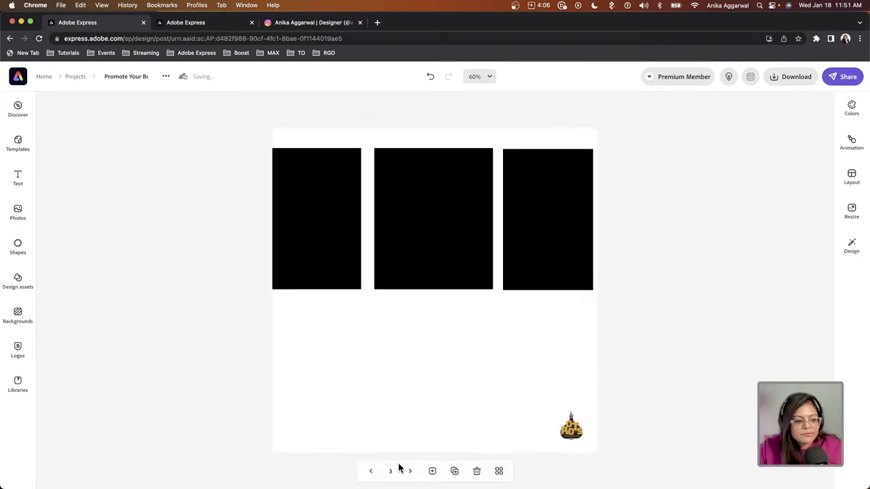
pyautogui.click(372, 471)
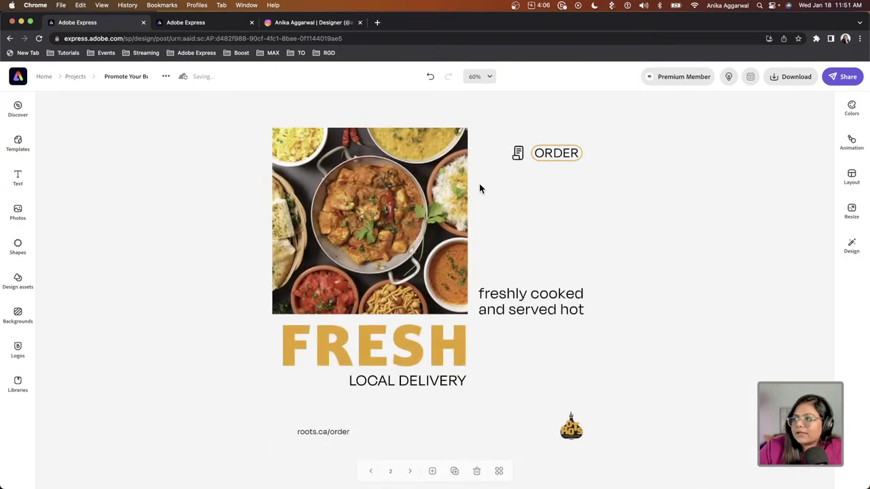
pyautogui.click(542, 155)
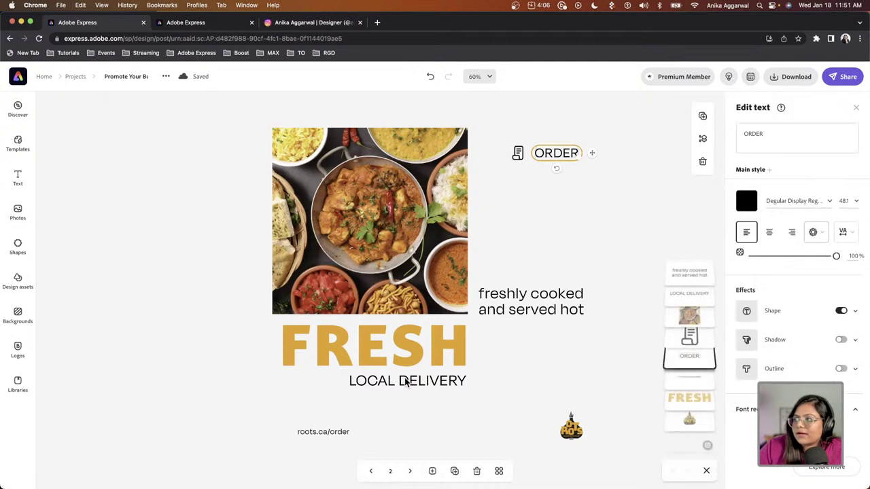
pyautogui.keyDown('shift'); pyautogui.click(336, 433); pyautogui.keyUp('shift')
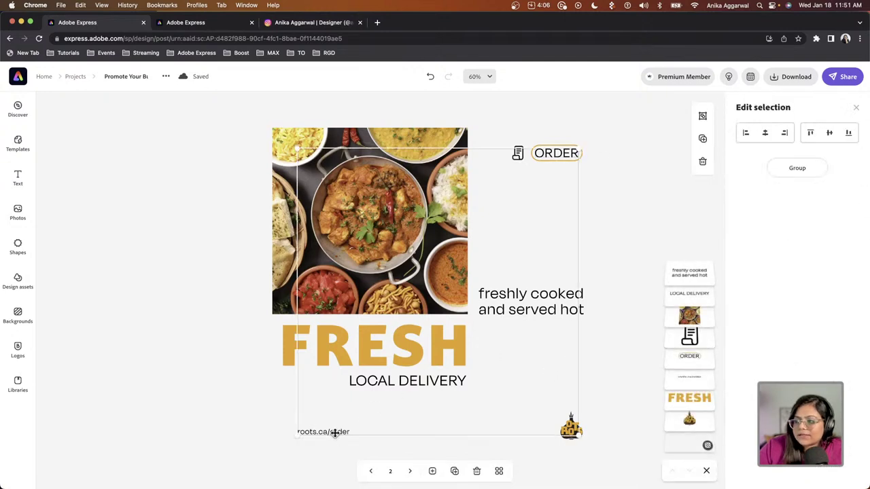
pyautogui.click(385, 388)
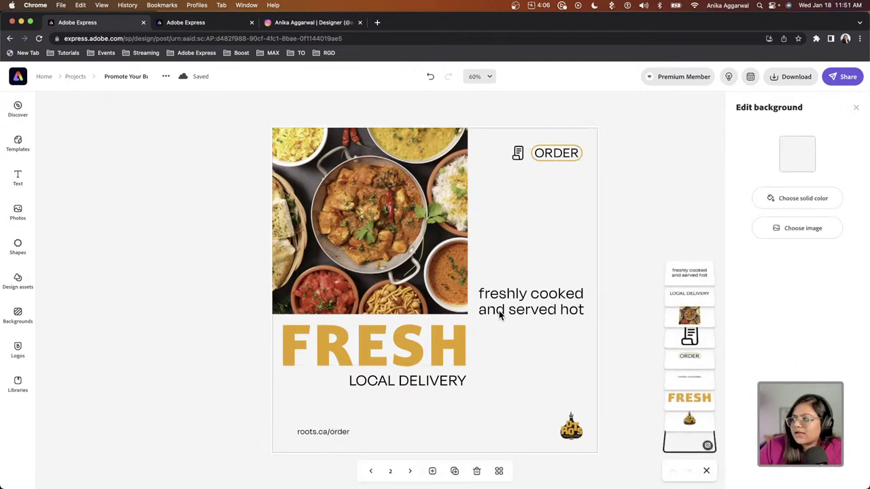
# Try to copy page 2's tagline, FRESH heading, LOCAL DELIVERY text, ORDER label and receipt icon to page 3
pyautogui.click(499, 314)
pyautogui.keyDown('shift'); pyautogui.click(408, 358); pyautogui.keyUp('shift')
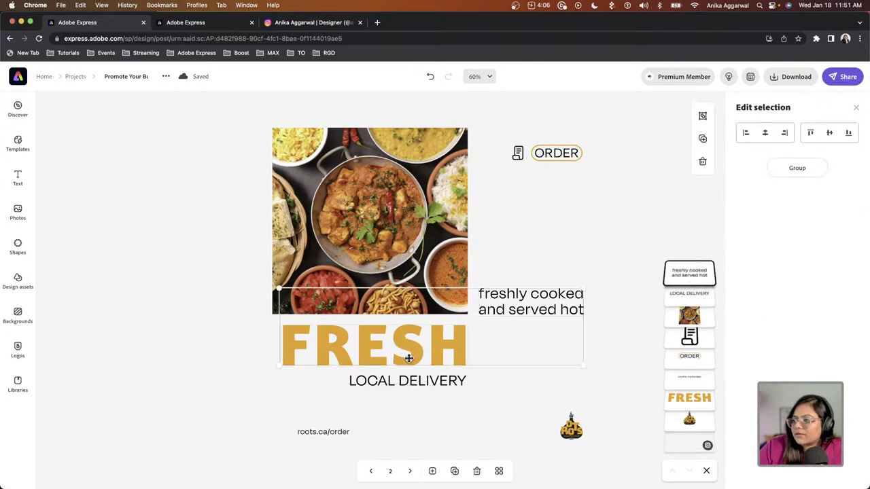
pyautogui.keyDown('shift'); pyautogui.click(412, 381); pyautogui.keyUp('shift')
pyautogui.keyDown('shift'); pyautogui.click(550, 155); pyautogui.keyUp('shift')
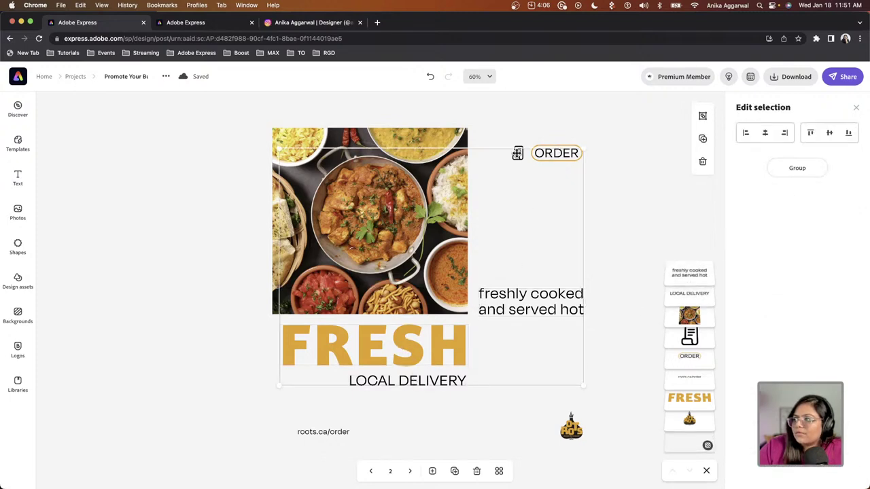
pyautogui.keyDown('shift'); pyautogui.click(516, 155); pyautogui.keyUp('shift')
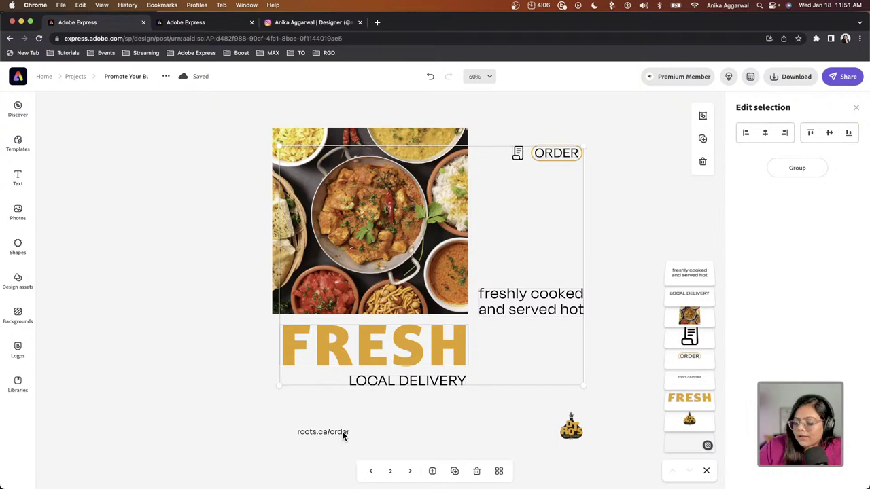
pyautogui.click(410, 471)
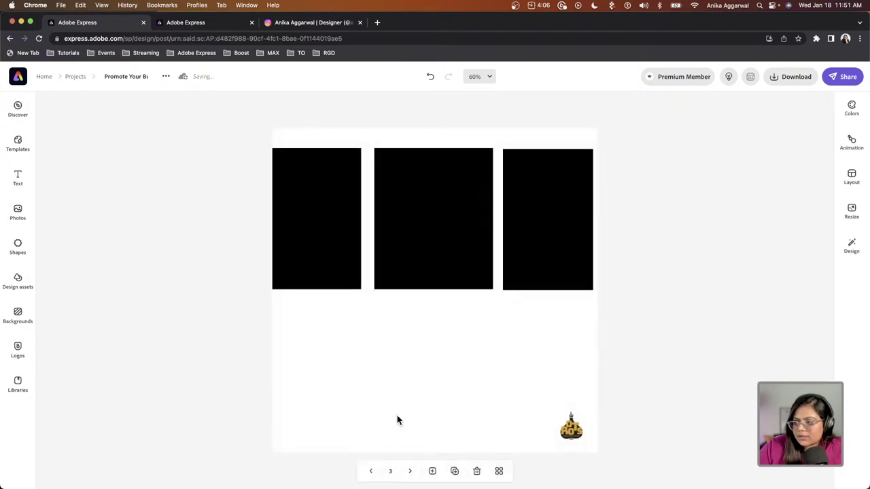
pyautogui.click(370, 471)
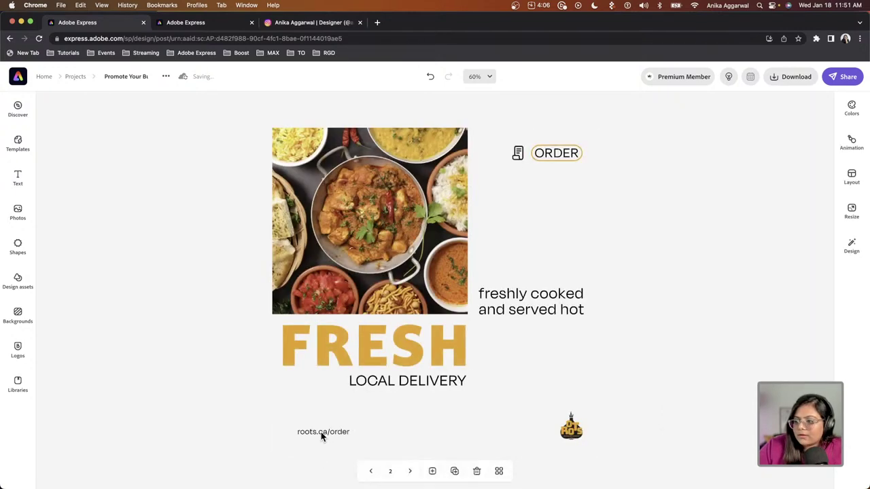
# Copy page 2's FRESH heading, LOCAL DELIVERY, tagline, ORDER label and roots.ca/order text, and paste them onto page 3
pyautogui.click(389, 389)
pyautogui.moveTo(278, 442); pyautogui.dragTo(526, 248)
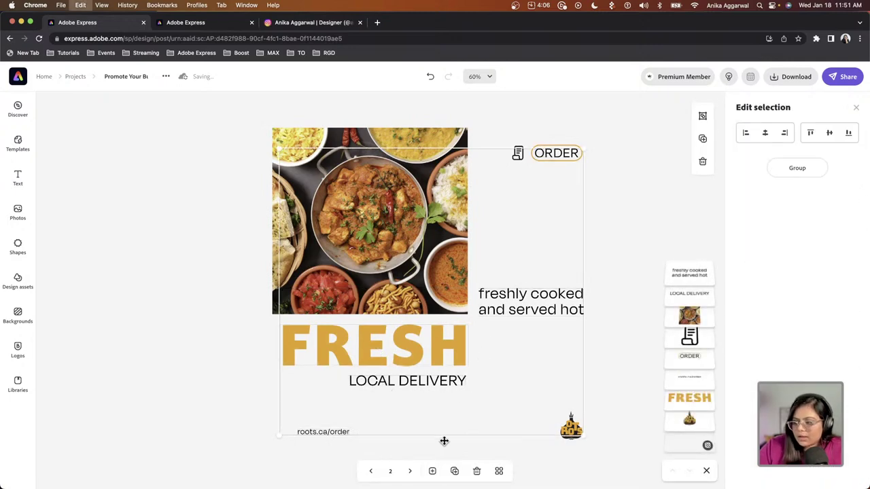
pyautogui.click(410, 471)
pyautogui.click(351, 386)
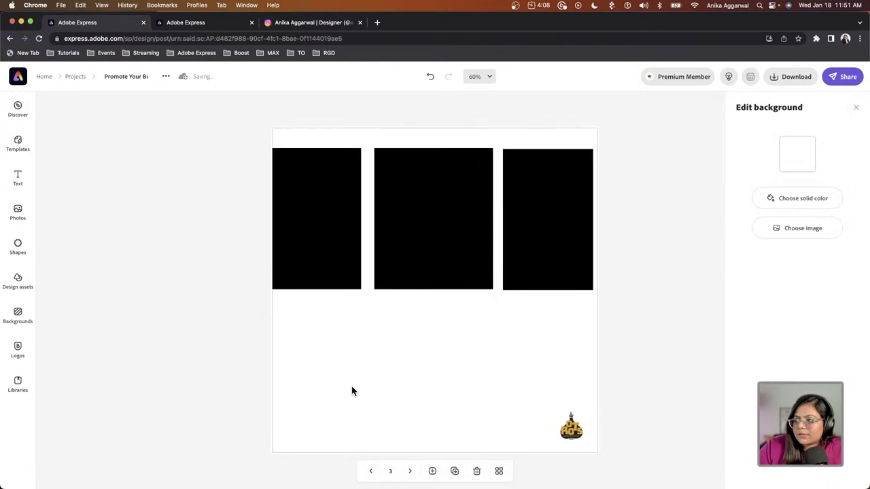
pyautogui.hotkey('ctrl', 'a')
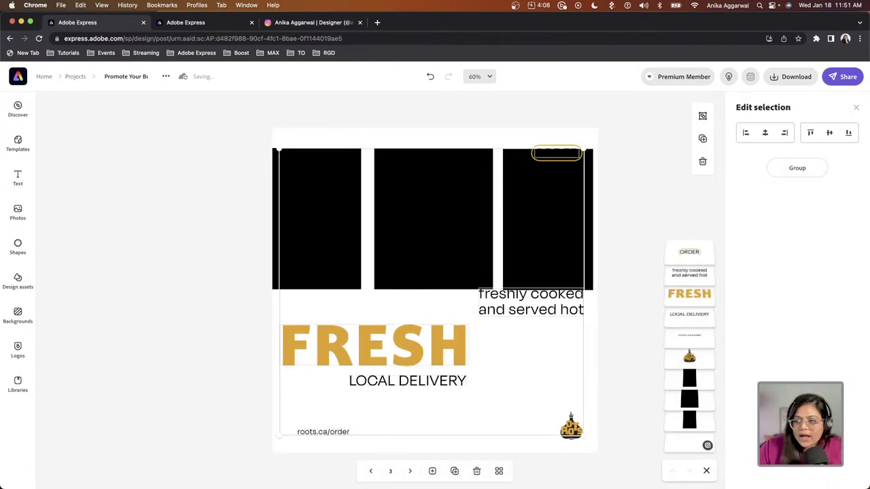
# Change page 3's FRESH heading to COOKING and its LOCAL DELIVERY text to CLASSES
pyautogui.click(122, 354)
pyautogui.click(317, 350)
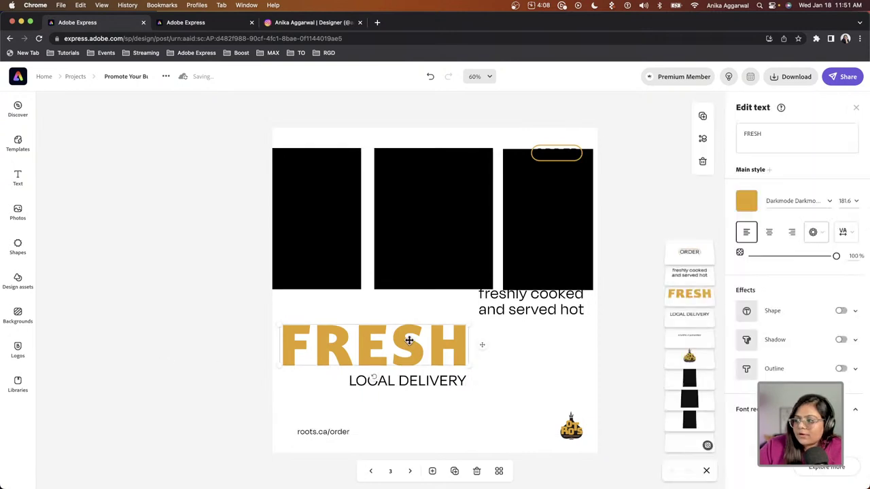
pyautogui.moveTo(771, 133); pyautogui.dragTo(734, 141)
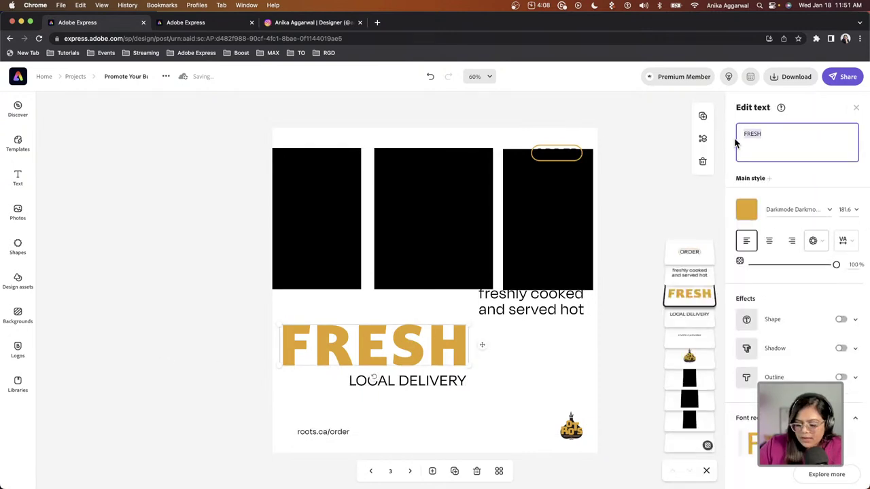
pyautogui.write('COOKING')
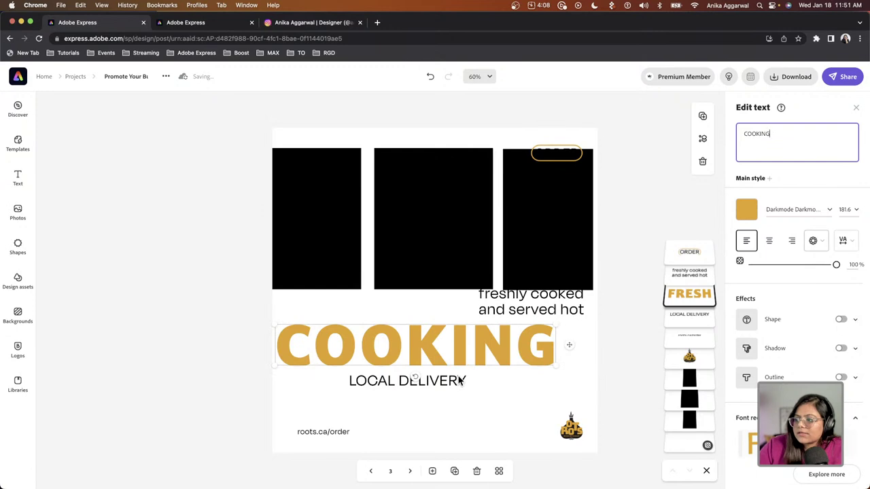
pyautogui.click(449, 382)
pyautogui.moveTo(816, 133); pyautogui.dragTo(743, 133)
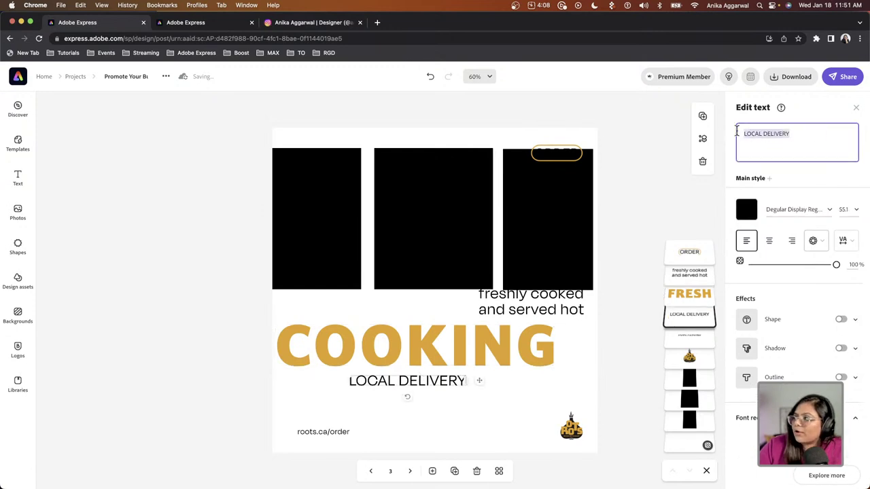
pyautogui.write('CL')
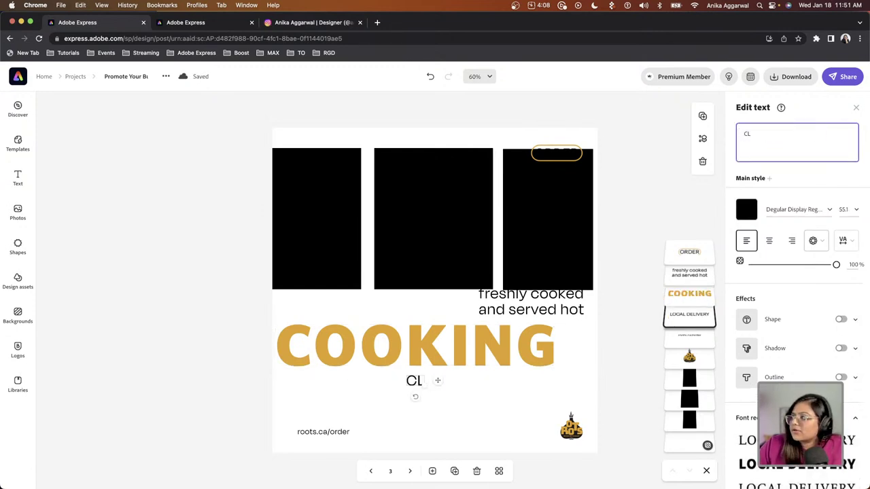
pyautogui.write('ASSES')
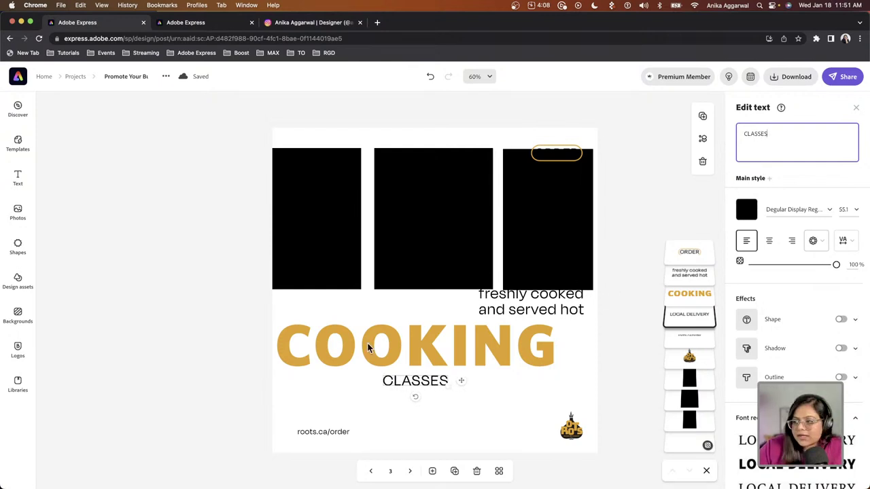
# Go back to page 2 and search the design assets for "delivery"
pyautogui.click(370, 471)
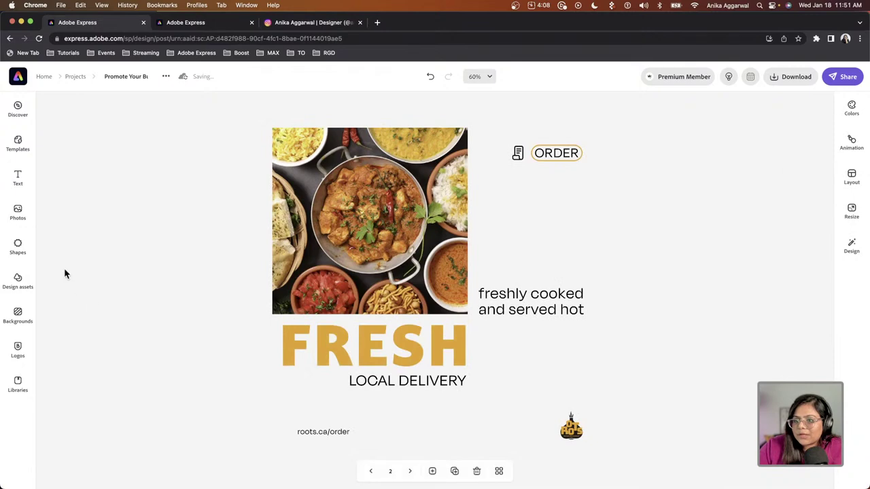
pyautogui.click(22, 254)
pyautogui.click(19, 283)
pyautogui.click(89, 130)
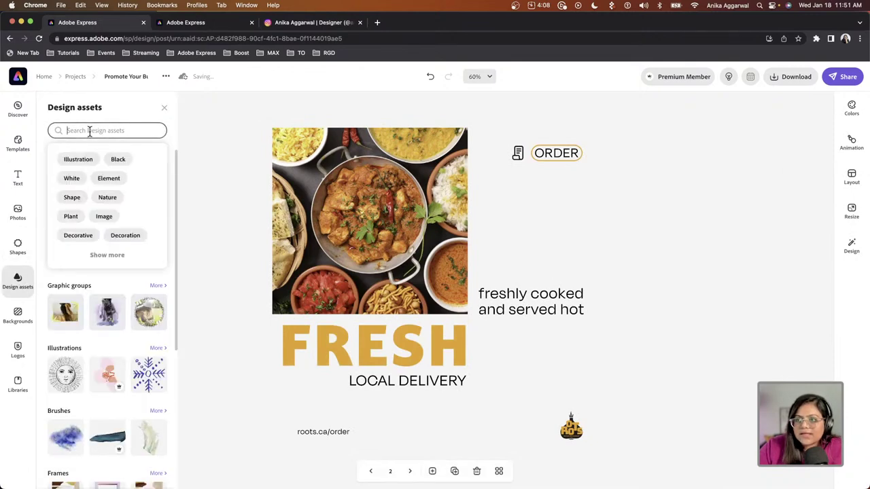
pyautogui.write('delivery')
pyautogui.press('Return')
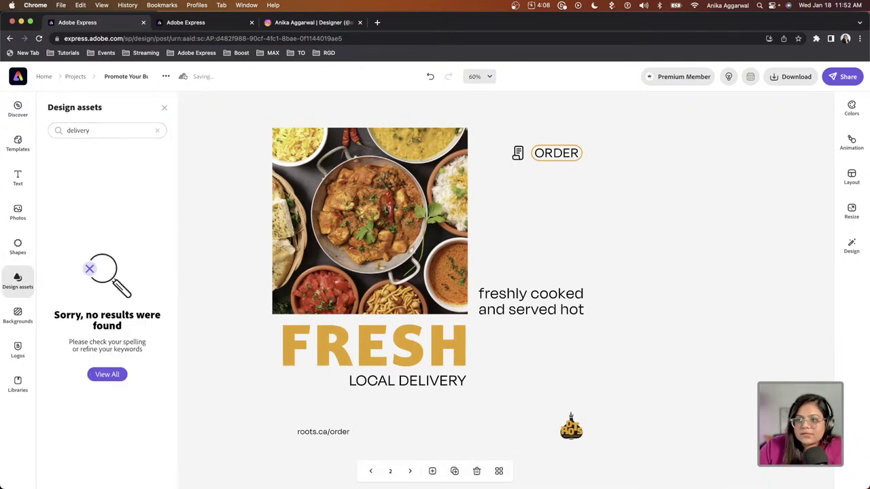
# Search the shapes for "delivery", add the solid speeding delivery truck to page 2 and colour it golden yellow
pyautogui.click(22, 250)
pyautogui.click(60, 130)
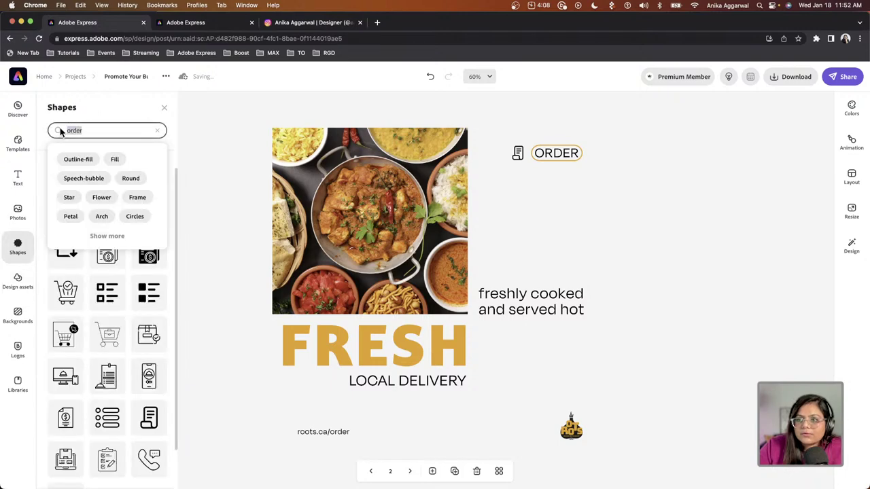
pyautogui.write('delivery')
pyautogui.press('Return')
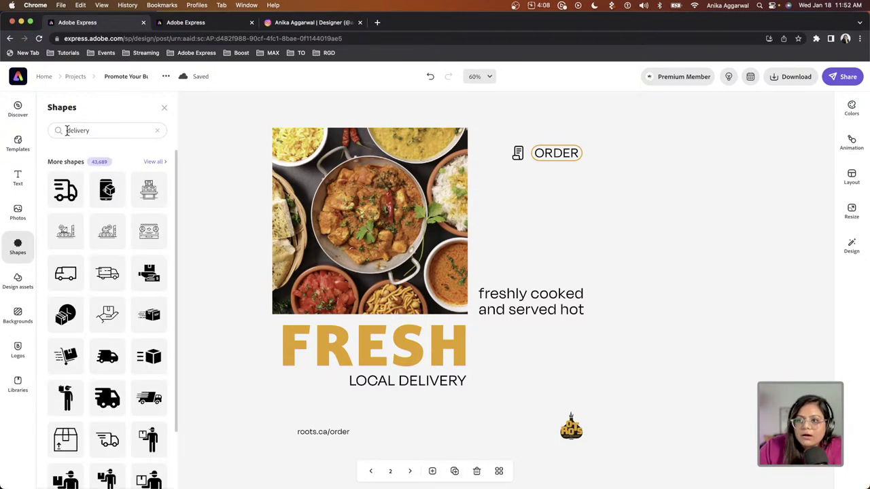
pyautogui.scroll(-2, 102, 333)
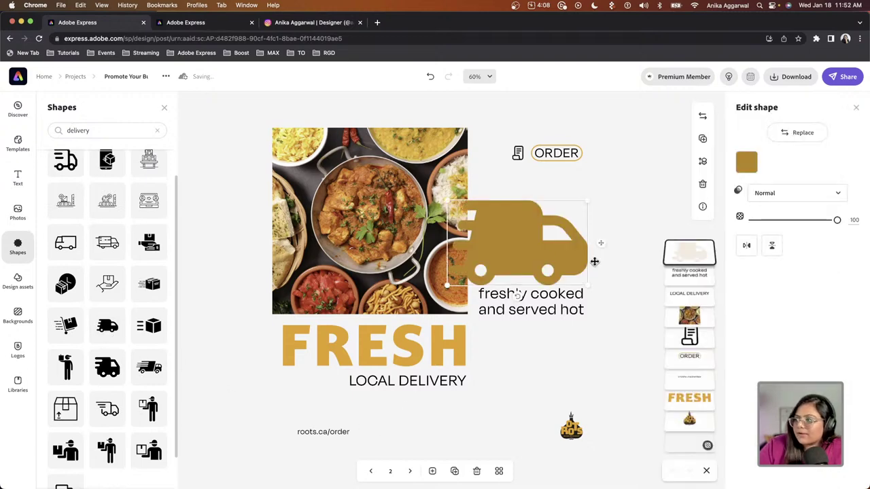
pyautogui.click(747, 163)
pyautogui.click(761, 262)
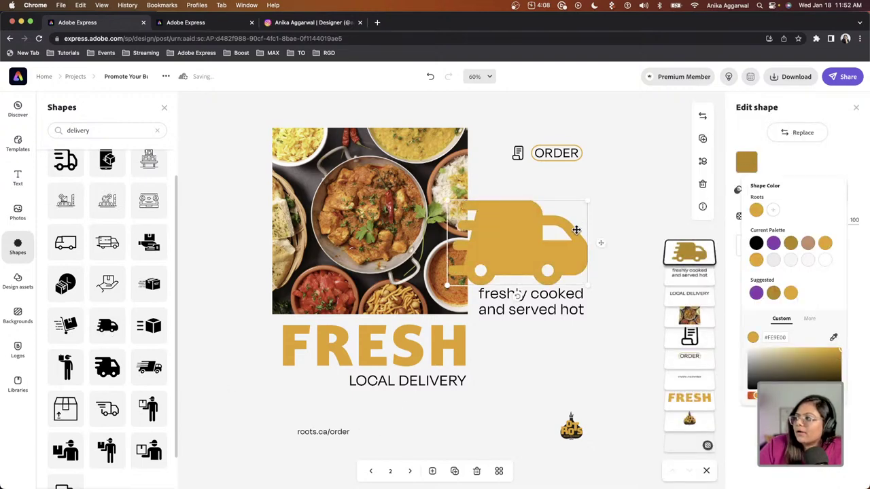
# Shrink the truck and place it behind the roots.ca/order text, its left edge in line with the FRESH heading
pyautogui.moveTo(589, 203); pyautogui.dragTo(525, 243)
pyautogui.moveTo(491, 265); pyautogui.dragTo(335, 425)
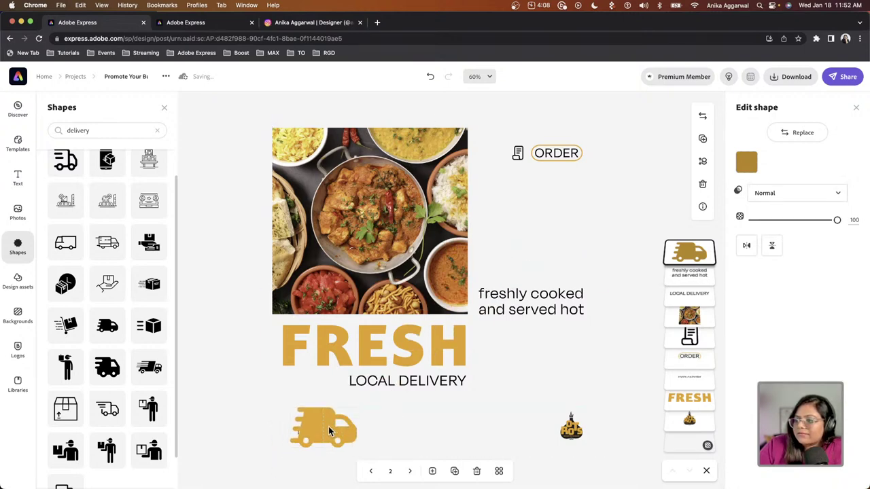
pyautogui.moveTo(689, 253); pyautogui.dragTo(693, 377)
pyautogui.click(452, 430)
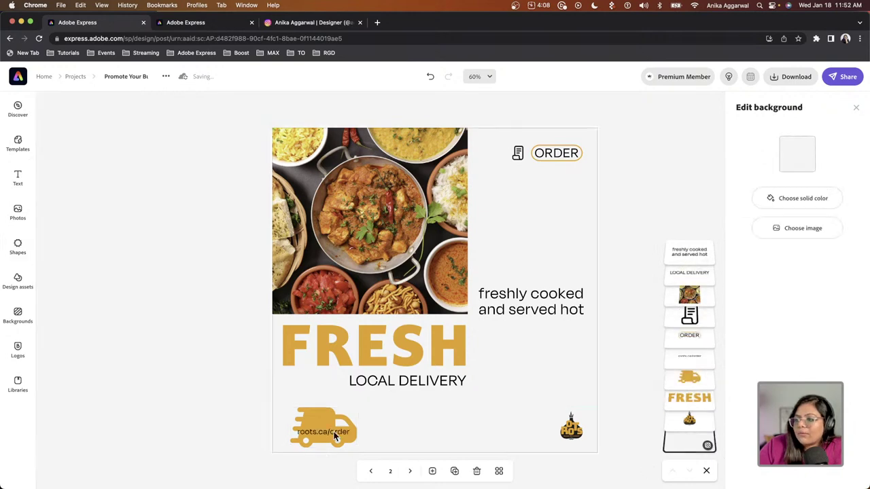
pyautogui.click(314, 416)
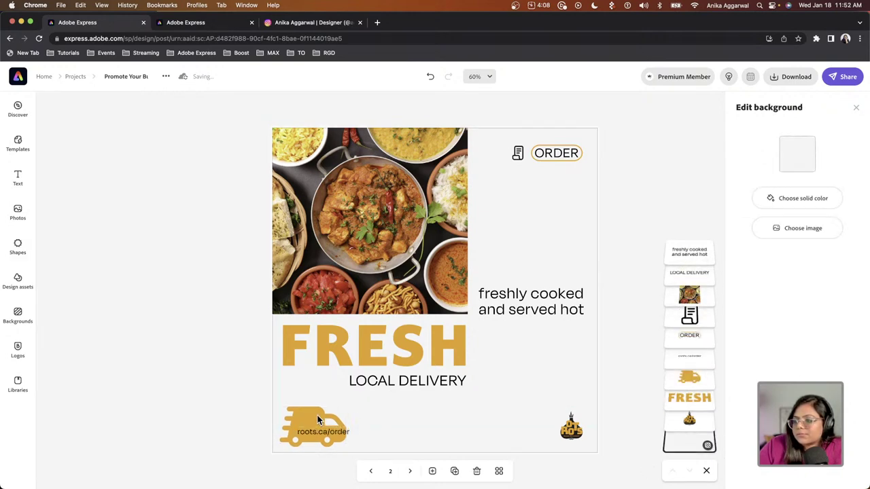
pyautogui.moveTo(353, 410)
pyautogui.mouseDown()
pyautogui.moveTo(353, 402)
pyautogui.moveTo(324, 426)
pyautogui.moveTo(348, 420)
pyautogui.mouseUp()
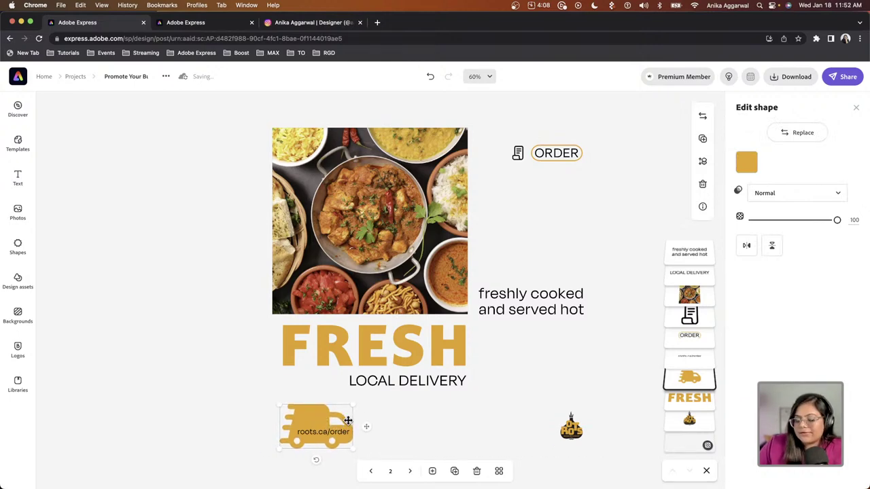
pyautogui.click(385, 423)
# Select page 3's tagline, then switch to TextEdit and copy the line "Focus on fundamental cooking techniques" from the Roots copy document
pyautogui.click(410, 471)
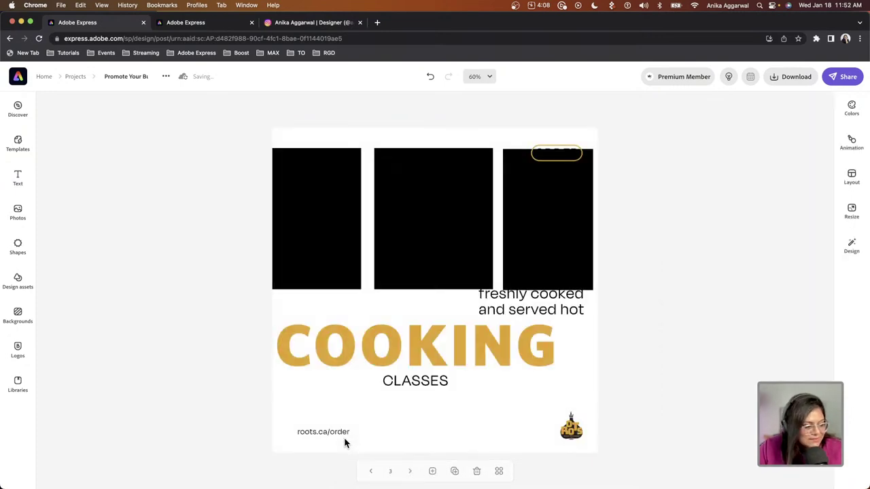
pyautogui.click(518, 299)
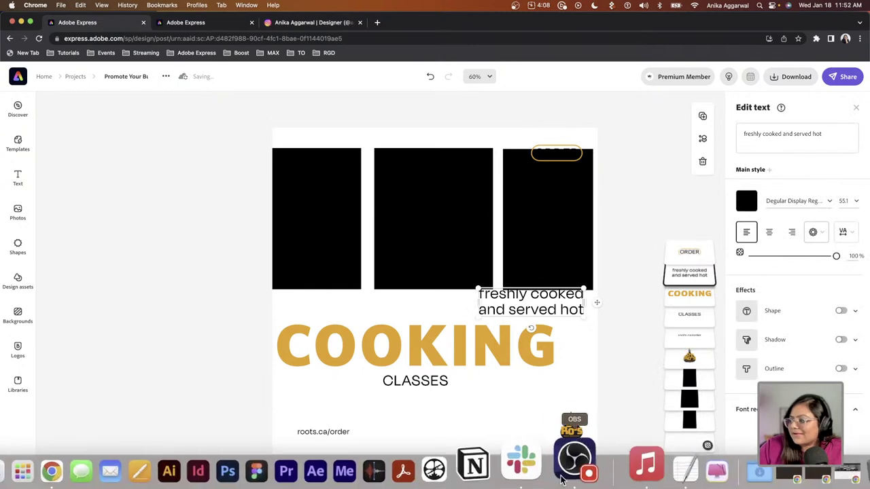
pyautogui.click(649, 475)
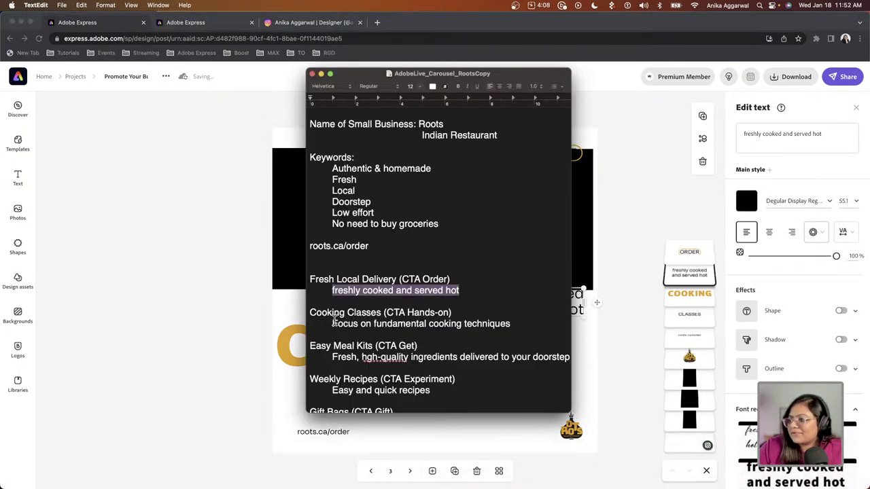
pyautogui.moveTo(333, 324); pyautogui.dragTo(510, 323)
pyautogui.press('super+c')
pyautogui.click(592, 328)
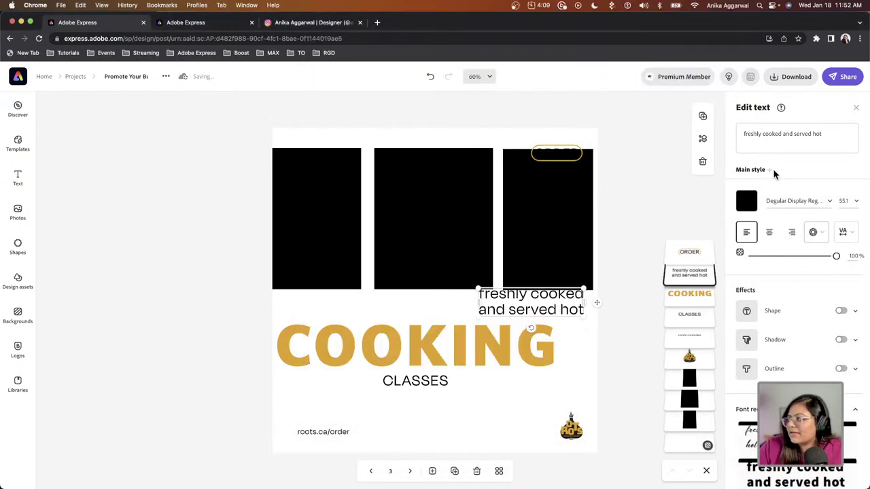
# Replace page 3's tagline with "Focus on fundamental cooking techniques" and shrink it to size 23 just below the third black rectangle
pyautogui.moveTo(820, 133); pyautogui.dragTo(748, 134)
pyautogui.press('super+v')
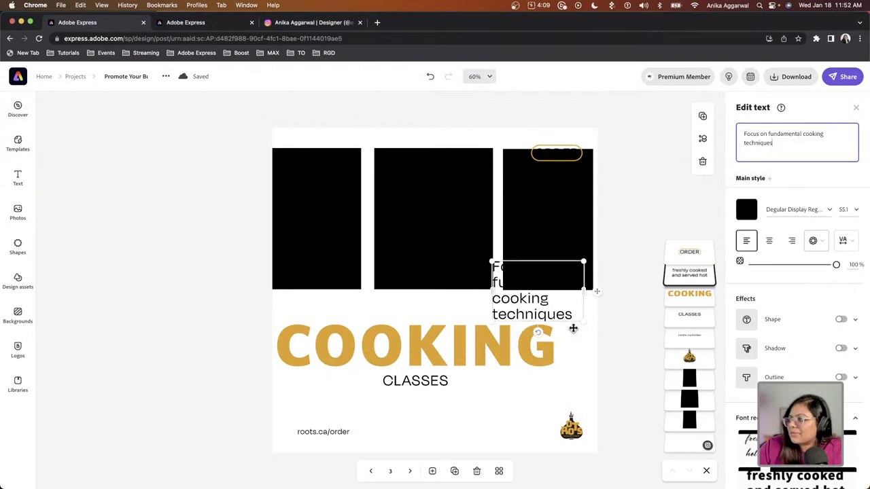
pyautogui.click(578, 314)
pyautogui.click(569, 315)
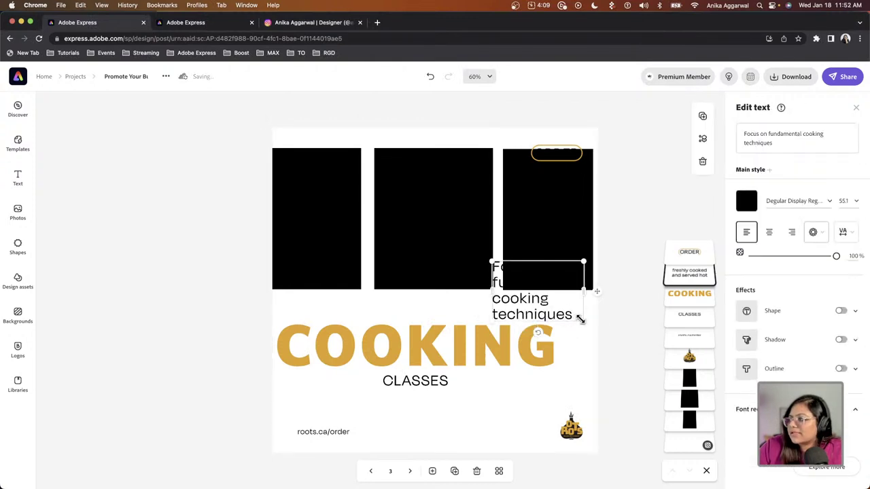
pyautogui.moveTo(530, 268); pyautogui.dragTo(555, 306)
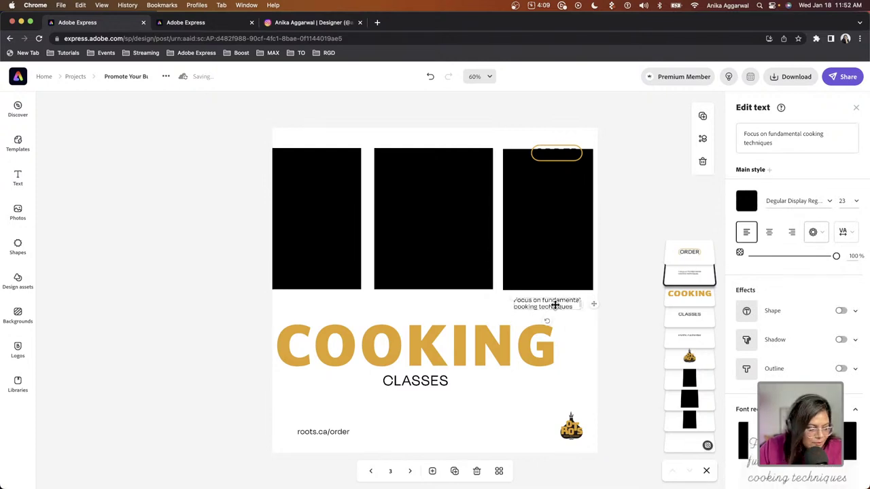
# Copy the golden delivery truck from page 2 to page 3 and layer it behind the roots.ca/order text
pyautogui.click(370, 471)
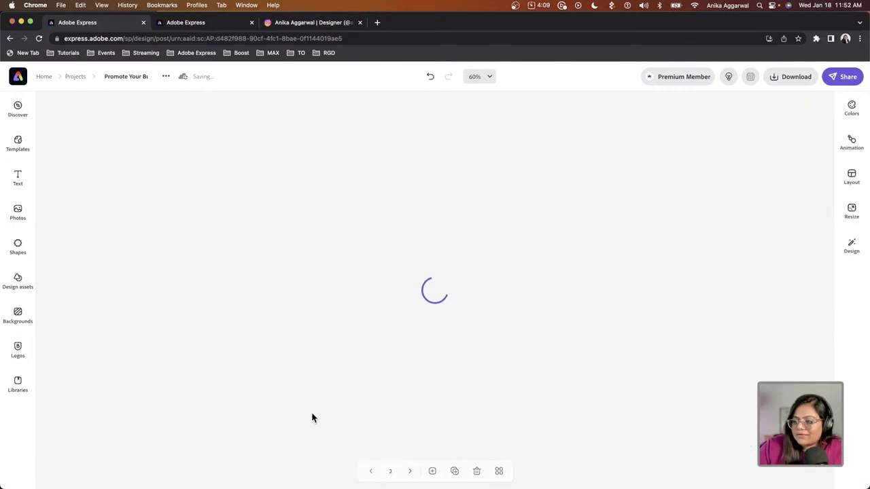
pyautogui.click(320, 410)
pyautogui.click(410, 471)
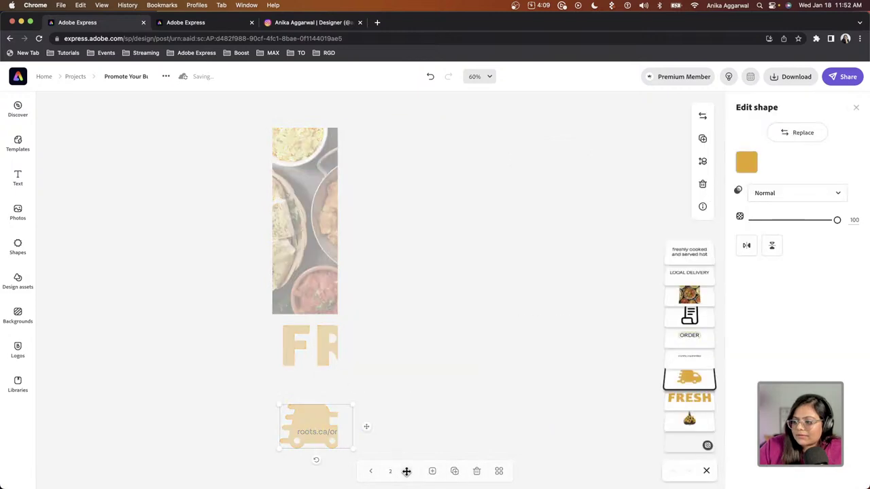
pyautogui.press('super+v')
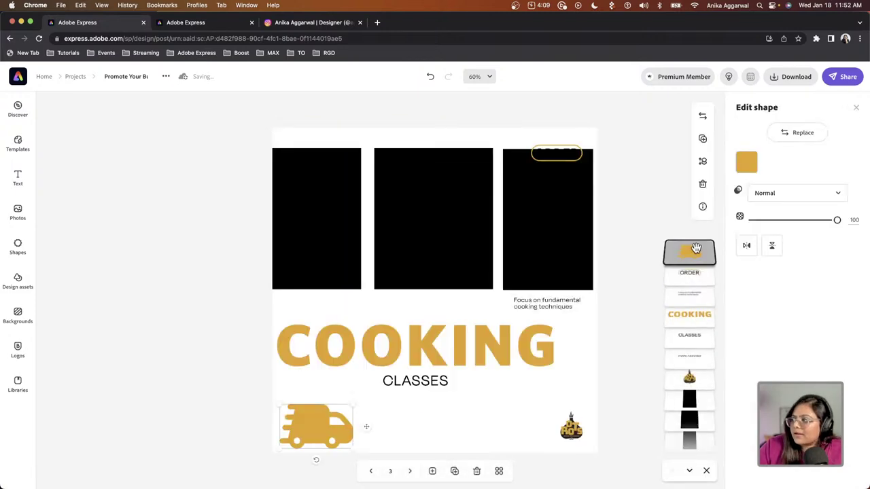
pyautogui.moveTo(691, 251); pyautogui.dragTo(693, 365)
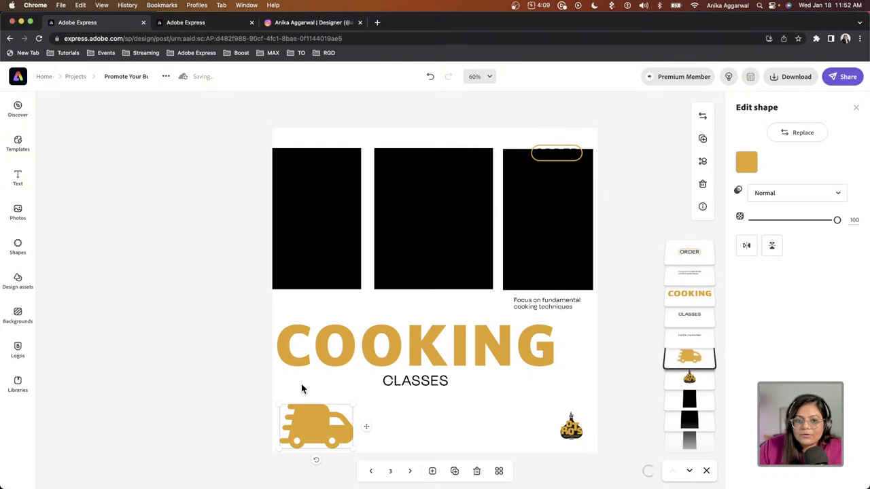
pyautogui.click(119, 297)
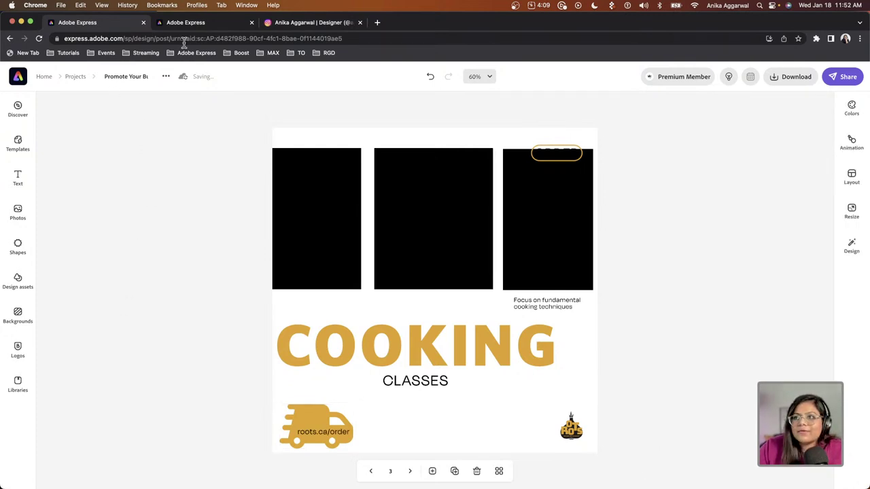
pyautogui.click(187, 22)
pyautogui.click(95, 24)
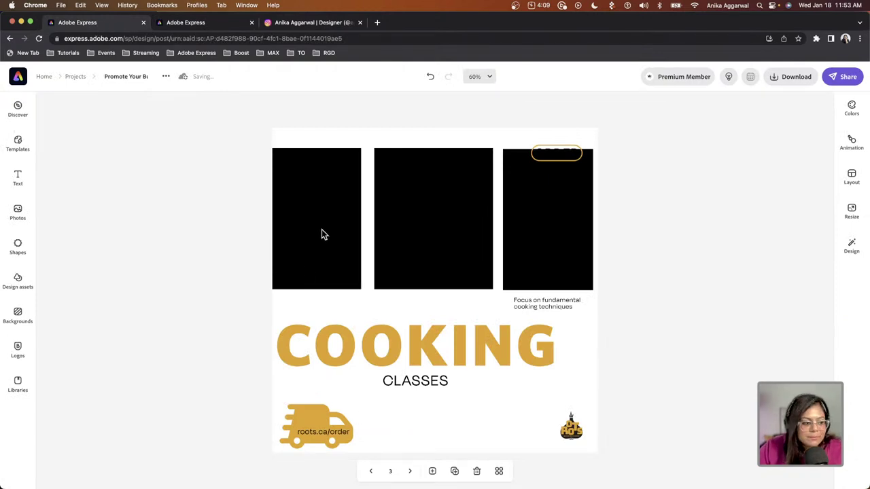
# Search the stock photos for "cooking", add the photo of a person in an apron chopping vegetables, and place it over the first black rectangle
pyautogui.click(18, 213)
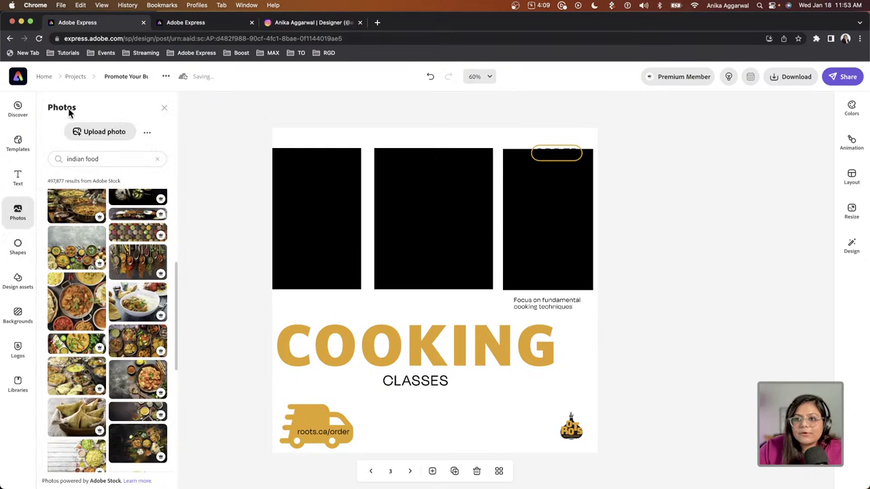
pyautogui.tripleClick(87, 164)
pyautogui.write('cooking')
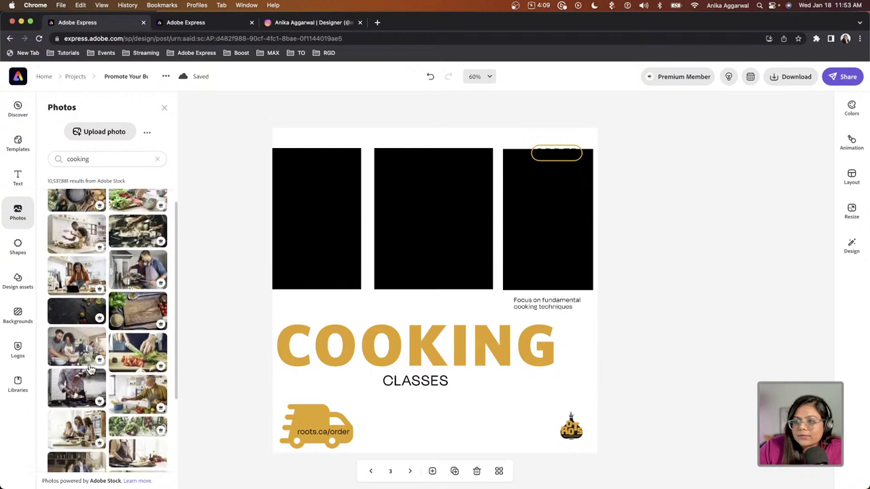
pyautogui.scroll(-3, 117, 408)
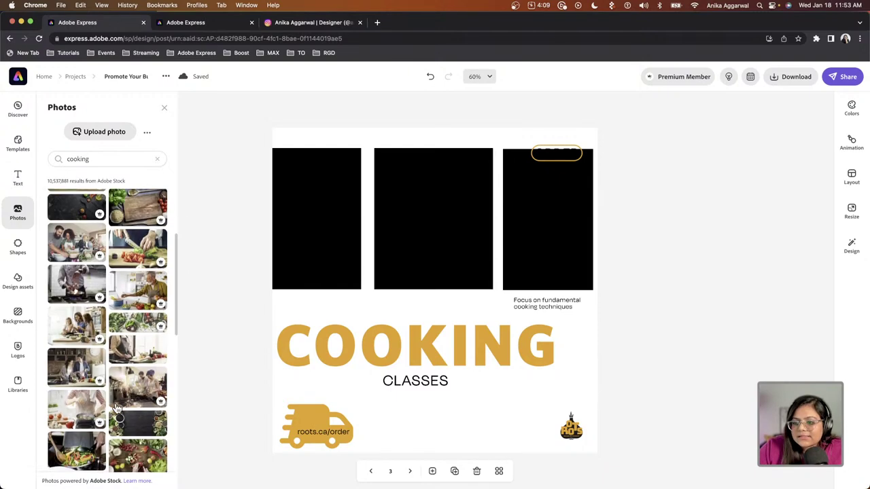
pyautogui.click(142, 352)
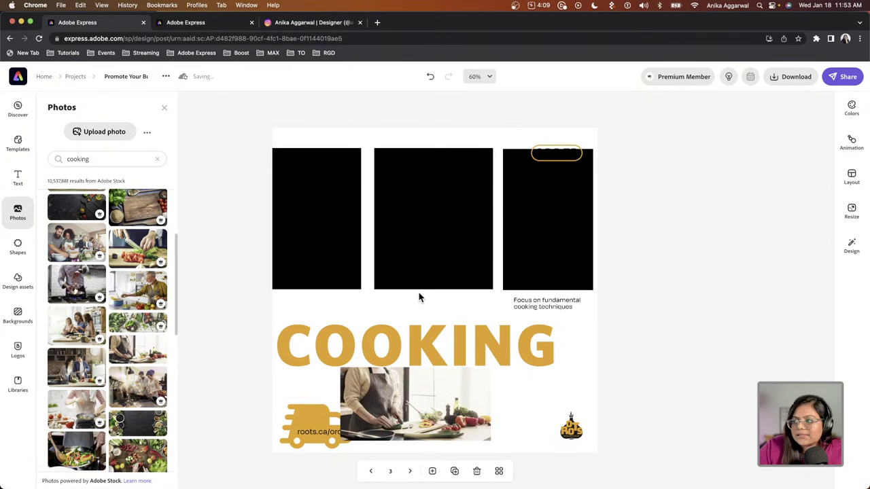
pyautogui.moveTo(389, 393); pyautogui.dragTo(310, 194)
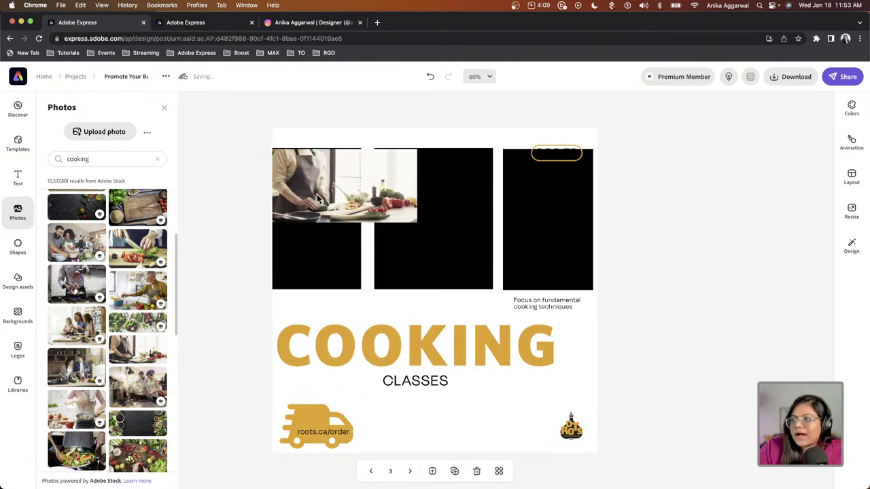
# Enlarge the apron photo to the height of page 3's first black rectangle and crop away everything beyond that rectangle's width
pyautogui.moveTo(407, 230); pyautogui.dragTo(557, 291)
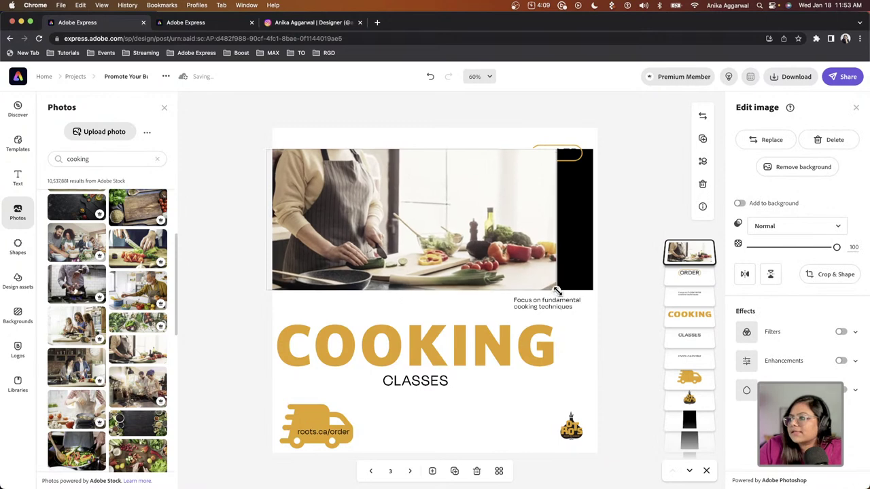
pyautogui.click(846, 278)
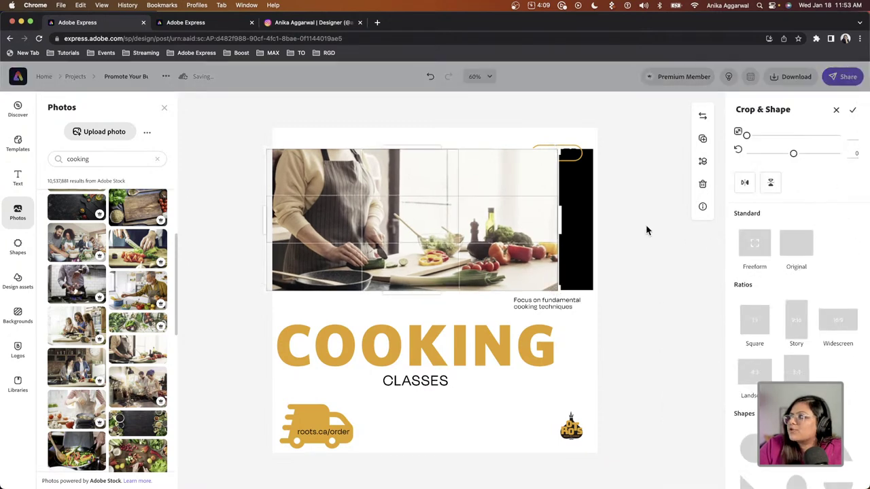
pyautogui.moveTo(555, 221); pyautogui.dragTo(372, 221)
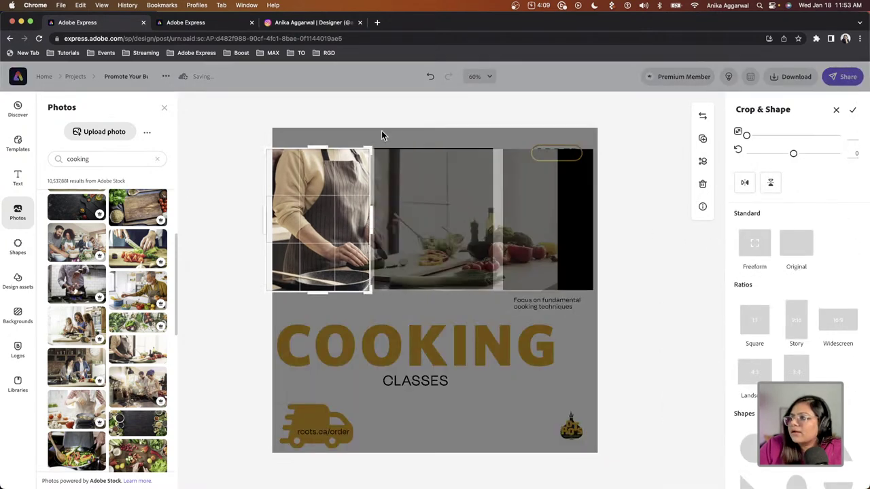
pyautogui.click(854, 110)
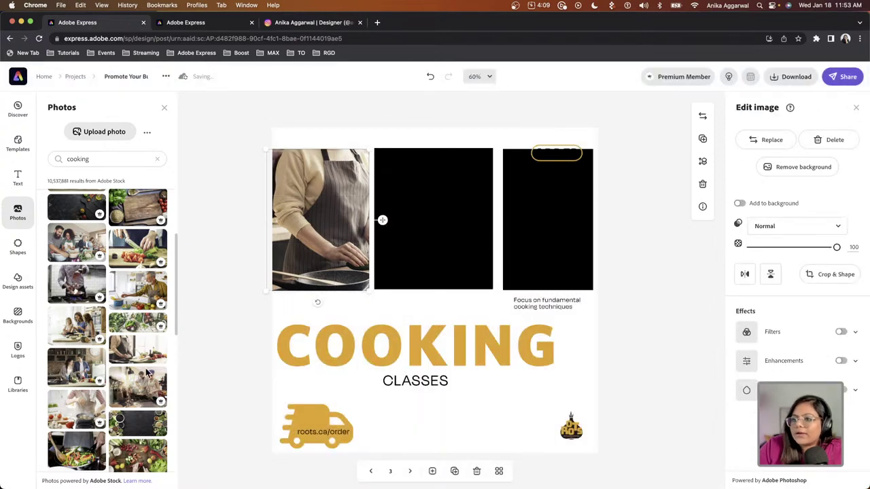
# Add the stock photo of vegetables stir-fried in a pan over the second black rectangle, enlarge it, and crop it with the pan centred
pyautogui.scroll(-2, 148, 381)
pyautogui.click(78, 406)
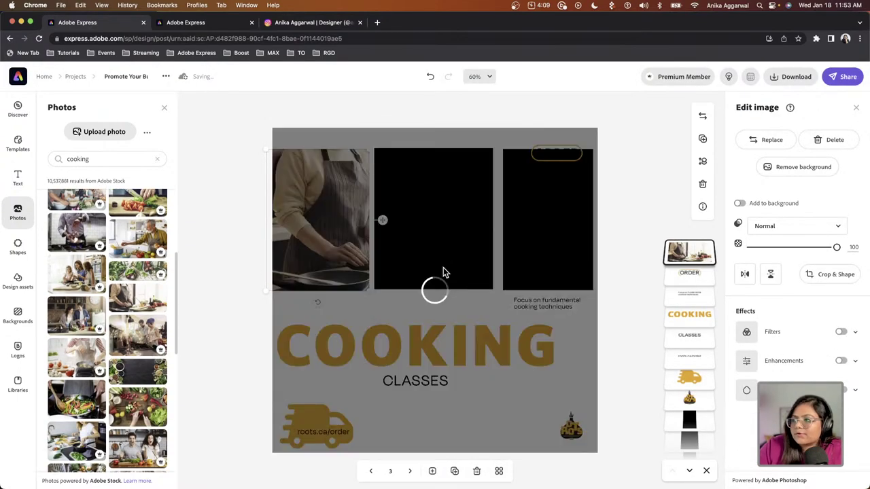
pyautogui.moveTo(456, 235); pyautogui.dragTo(435, 162)
pyautogui.moveTo(503, 235); pyautogui.dragTo(586, 290)
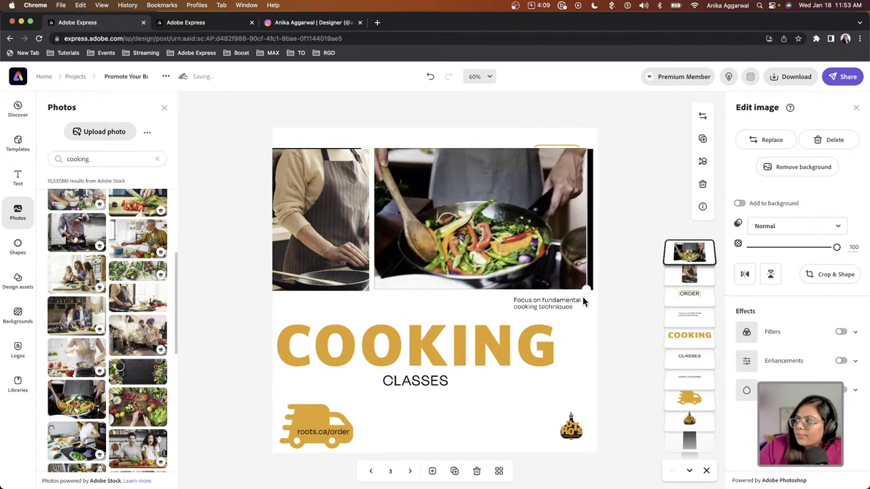
pyautogui.click(835, 276)
pyautogui.moveTo(592, 220); pyautogui.dragTo(504, 221)
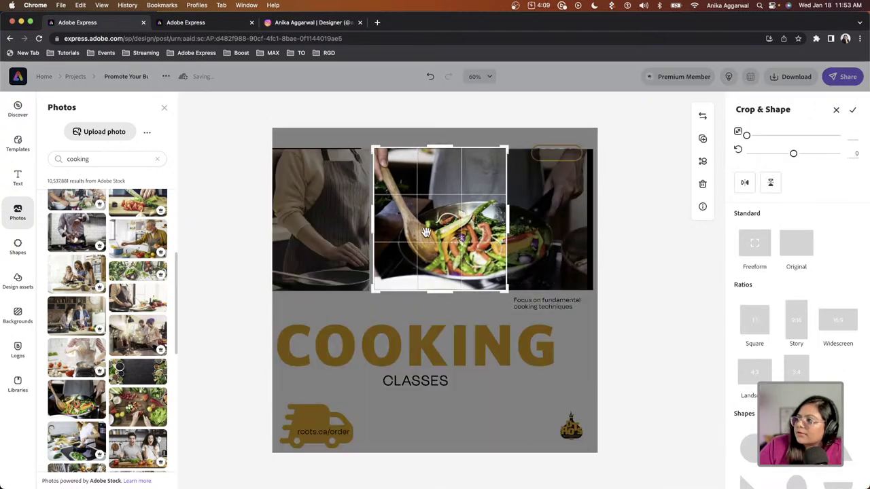
pyautogui.moveTo(422, 232); pyautogui.dragTo(382, 233)
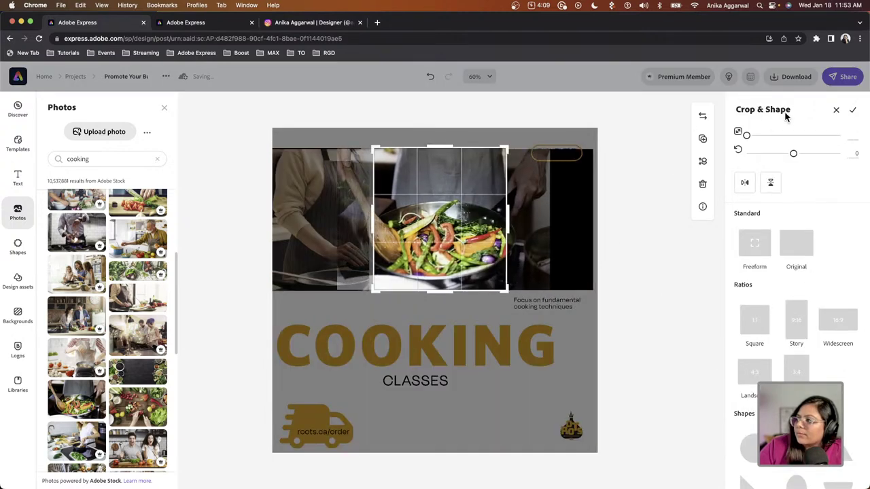
pyautogui.click(853, 112)
# Add the dark stock photo with spices on a wooden board over the third black rectangle, enlarge it, and crop off its empty left part
pyautogui.scroll(-5, 99, 367)
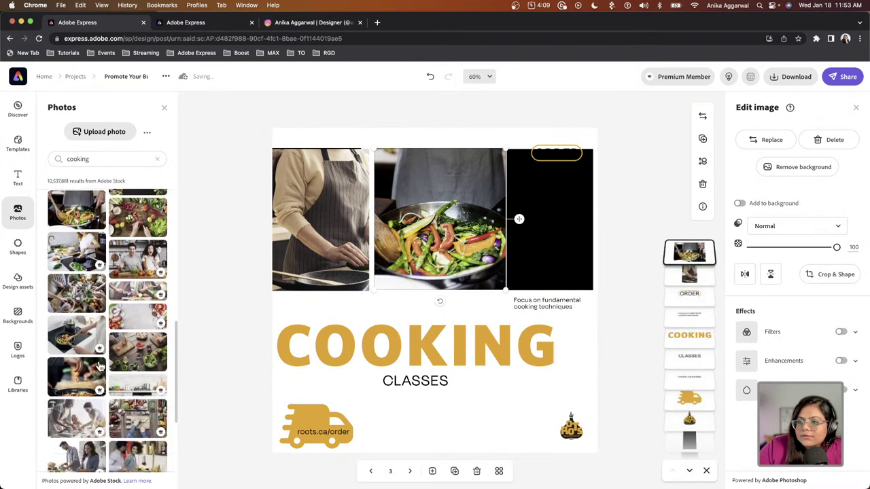
pyautogui.scroll(-5, 111, 387)
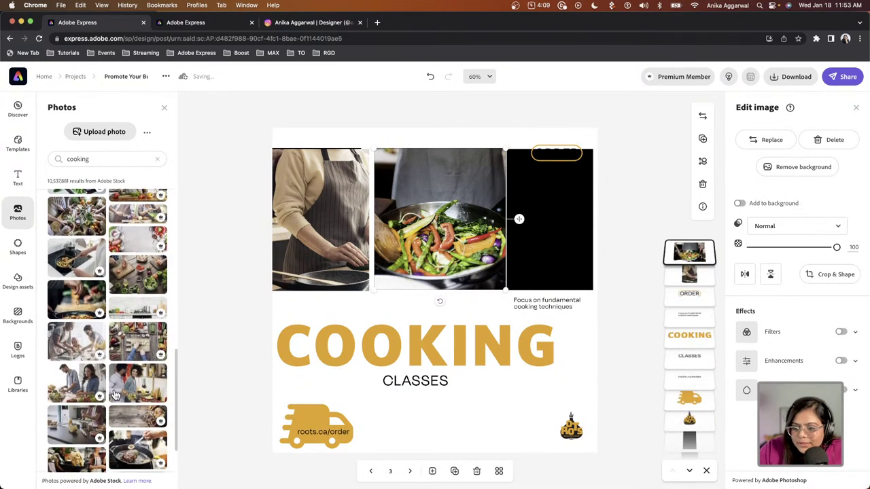
pyautogui.scroll(-5, 109, 408)
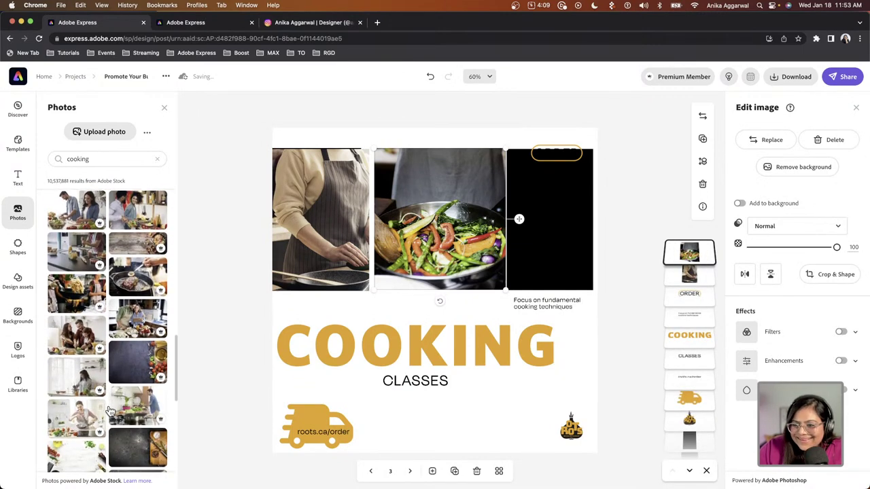
pyautogui.moveTo(409, 312); pyautogui.dragTo(532, 193)
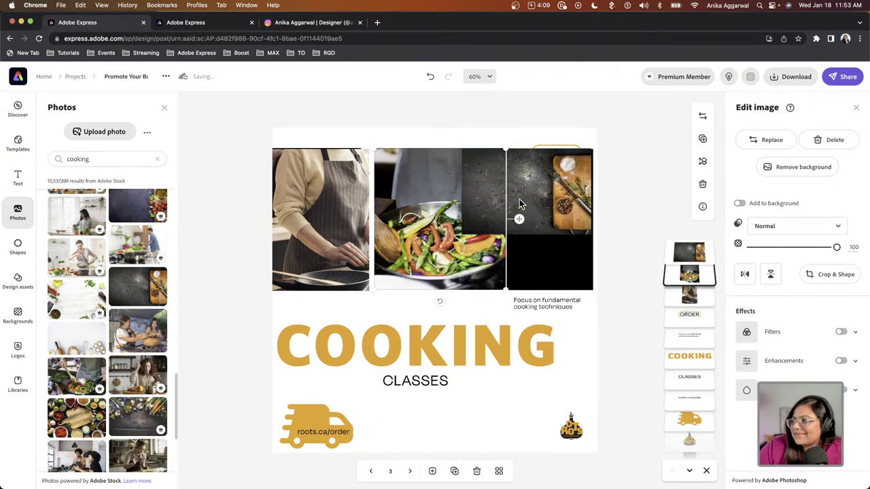
pyautogui.moveTo(506, 235); pyautogui.dragTo(493, 217)
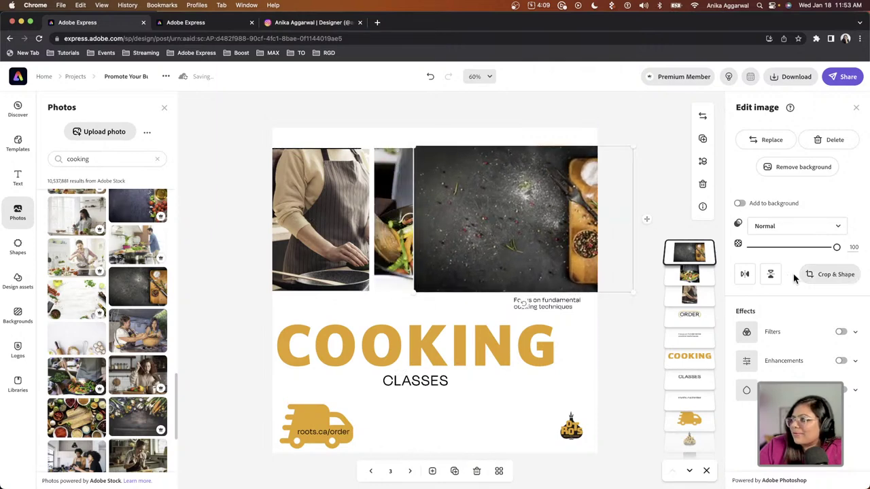
pyautogui.click(834, 274)
pyautogui.moveTo(413, 215); pyautogui.dragTo(514, 214)
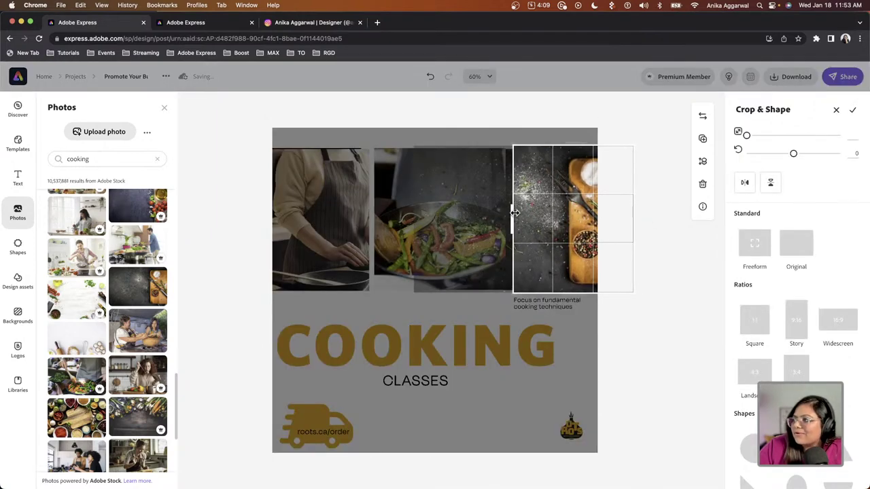
pyautogui.click(836, 109)
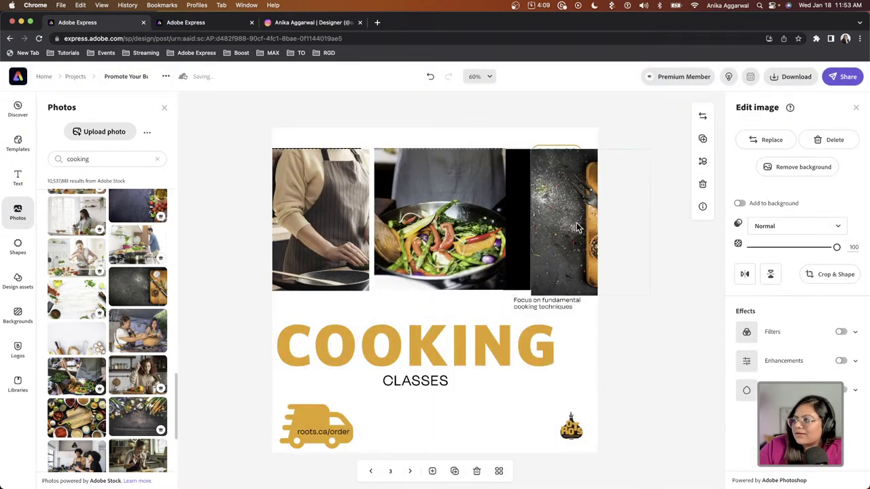
# Delete the three black placeholder rectangles behind page 3's photos and line up the bottom edges of the second and third photos
pyautogui.click(703, 161)
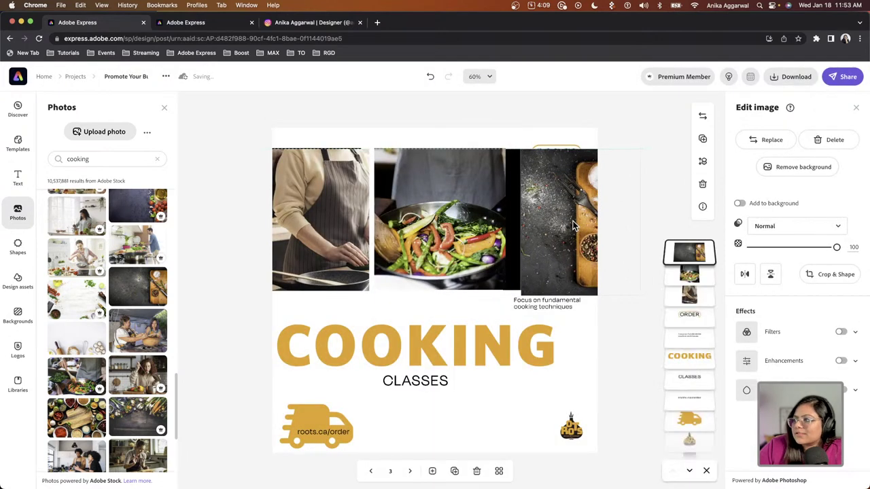
pyautogui.click(690, 470)
pyautogui.click(689, 420)
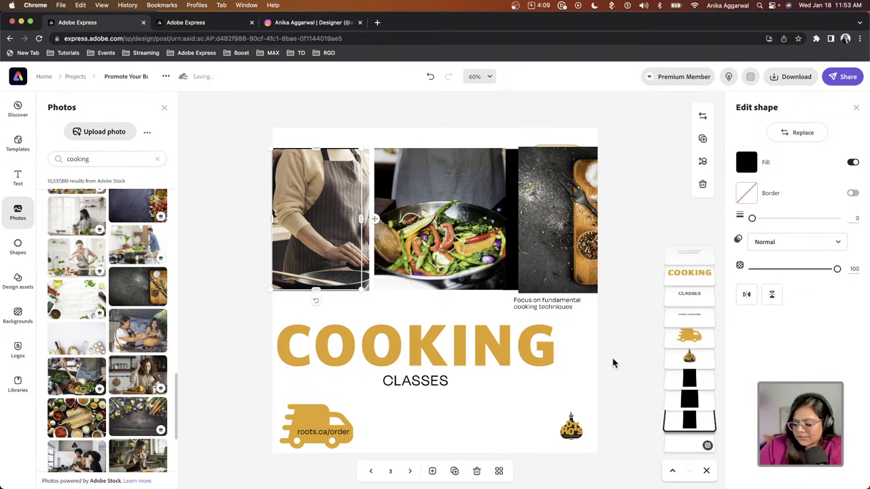
pyautogui.click(643, 388)
pyautogui.click(391, 258)
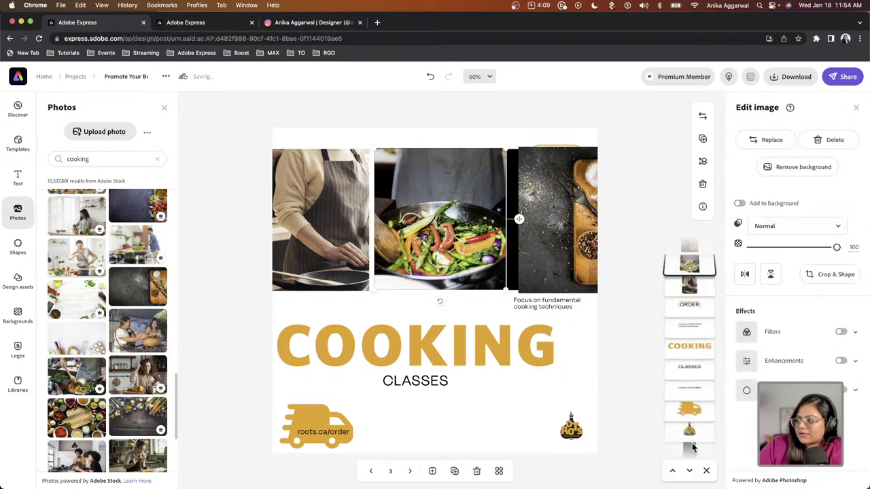
pyautogui.scroll(-1, 694, 445)
pyautogui.click(689, 431)
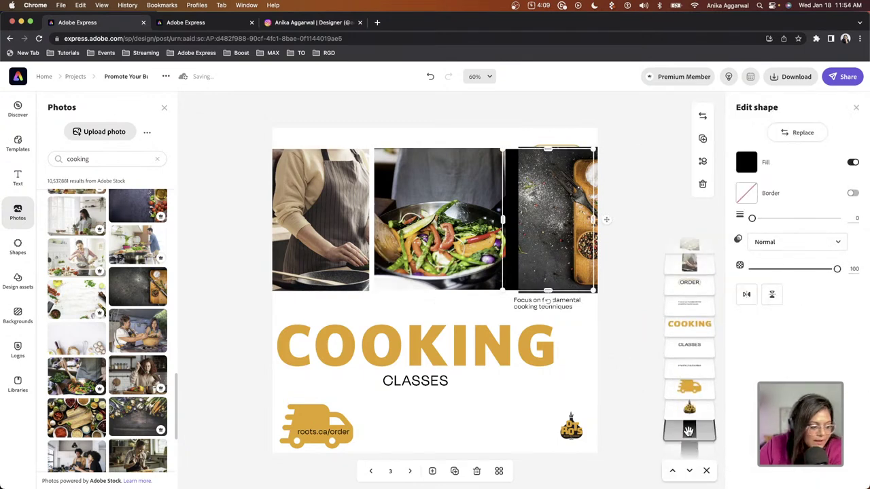
pyautogui.click(669, 398)
pyautogui.click(553, 276)
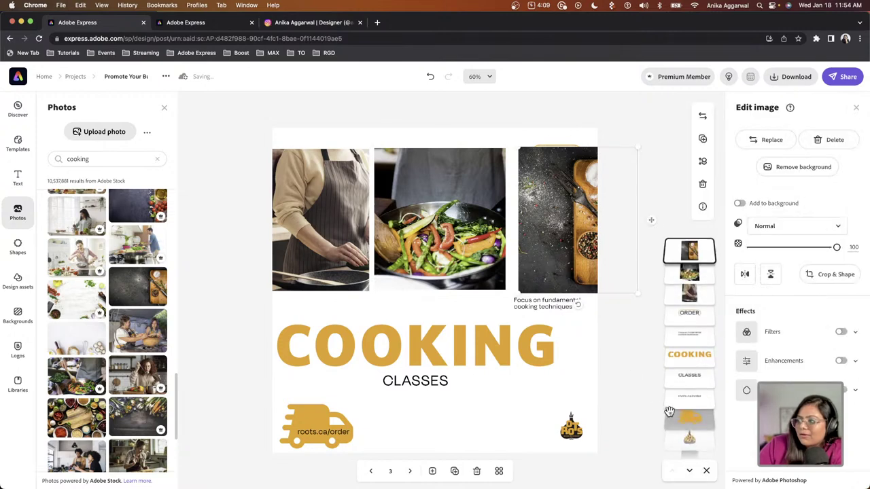
pyautogui.click(692, 448)
pyautogui.click(518, 286)
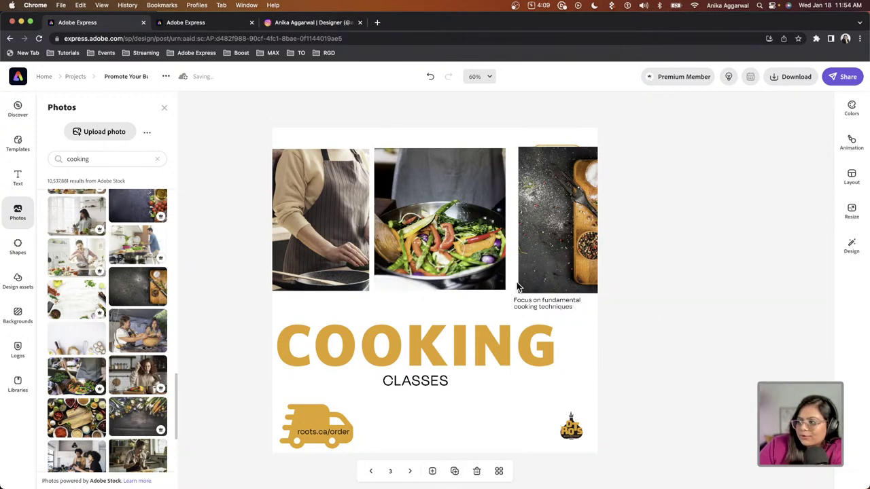
pyautogui.click(467, 283)
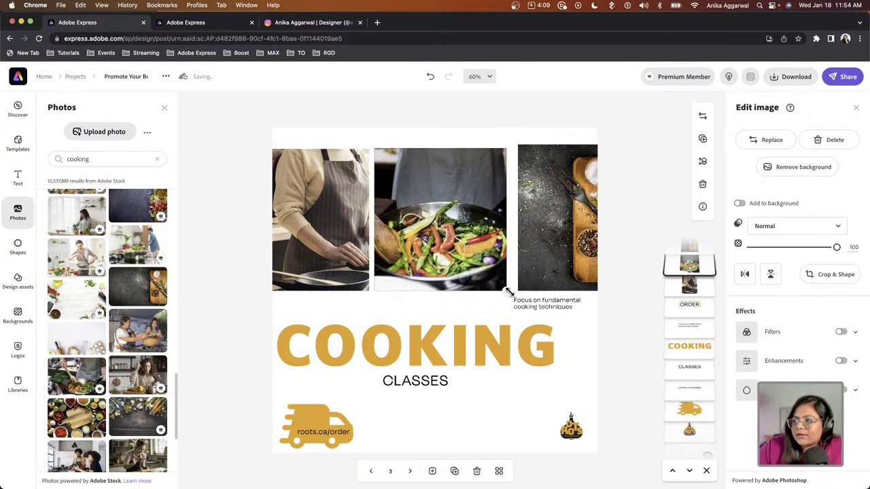
# Open the finished Indian Food carousel in the second browser tab and review its page overview and individual pages through page 6
pyautogui.click(211, 22)
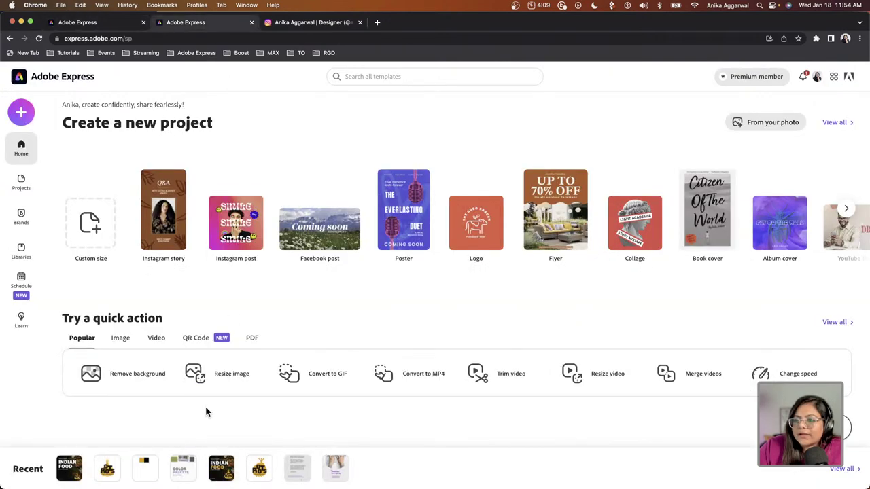
pyautogui.click(117, 25)
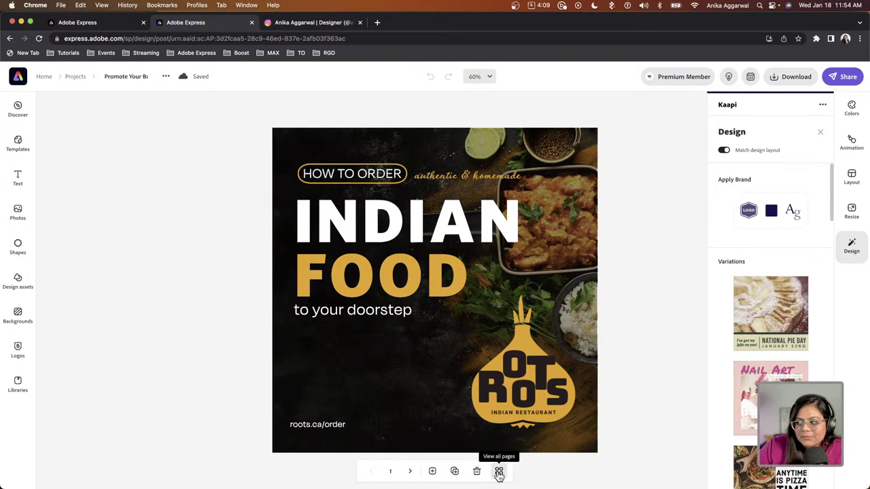
pyautogui.click(499, 472)
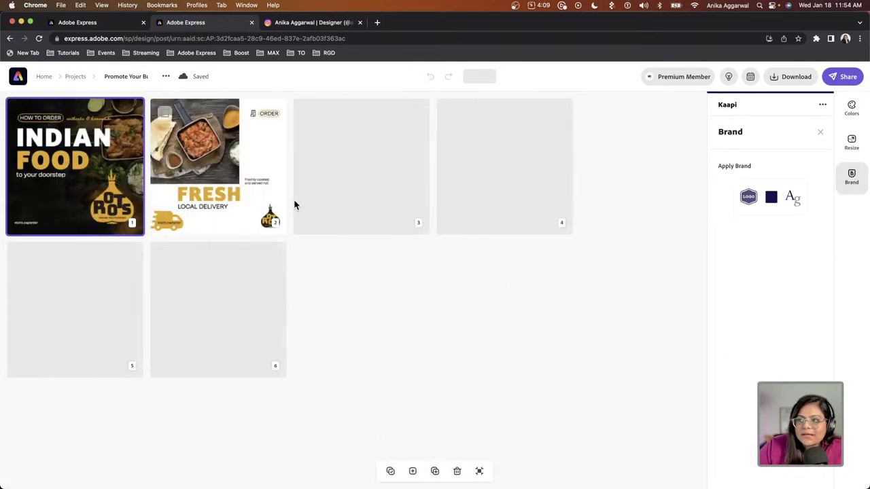
pyautogui.click(479, 471)
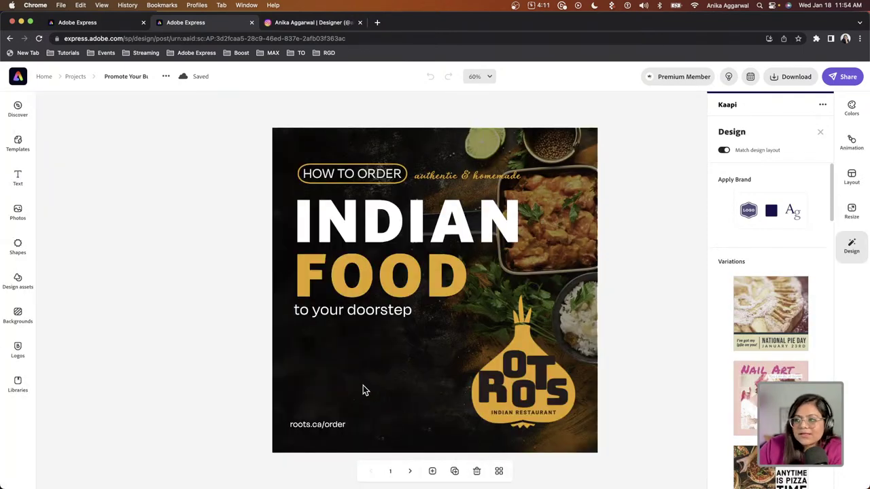
pyautogui.click(411, 472)
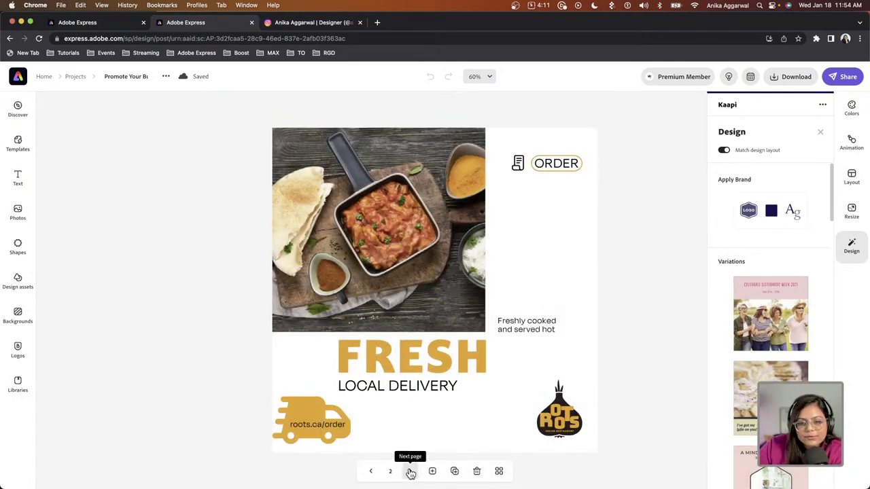
pyautogui.click(411, 472)
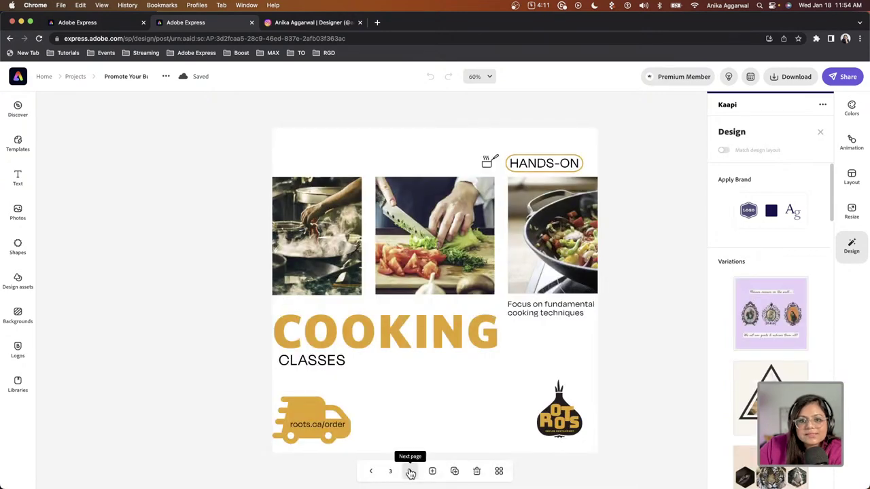
pyautogui.click(412, 472)
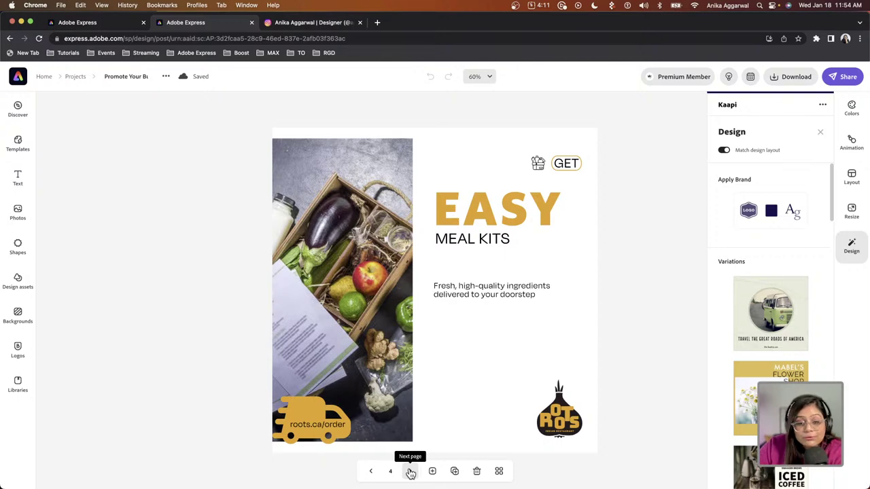
pyautogui.click(411, 471)
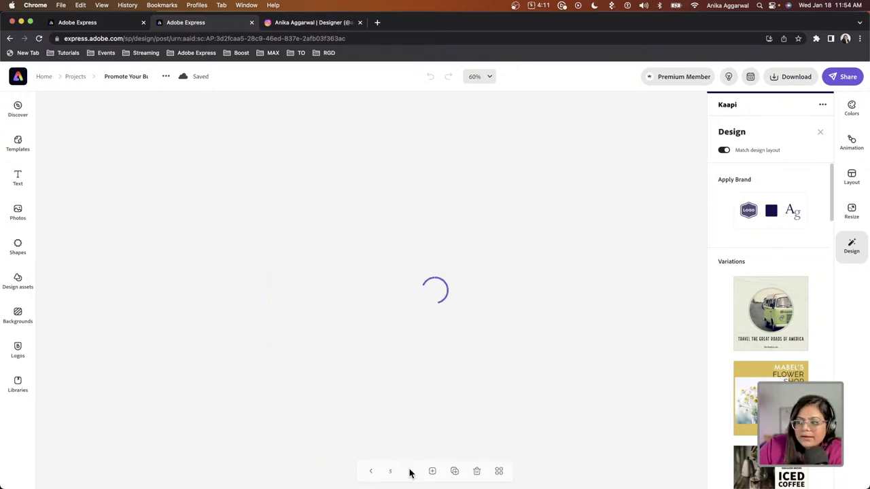
pyautogui.click(410, 472)
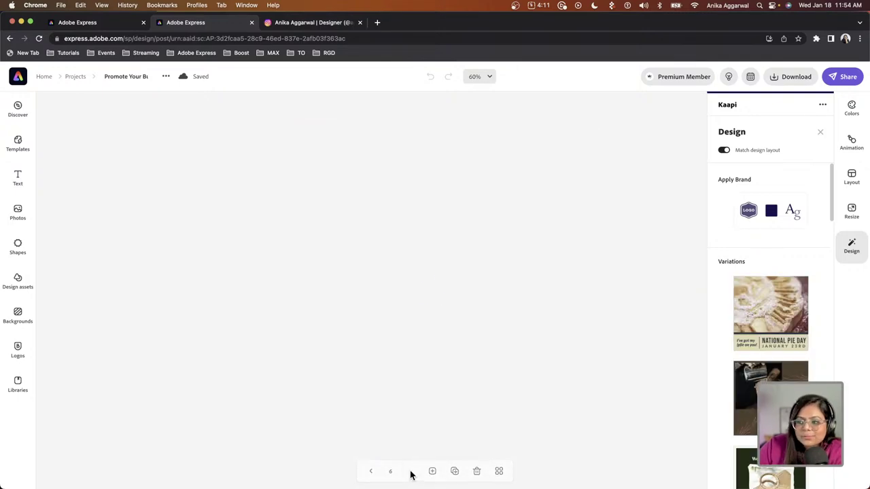